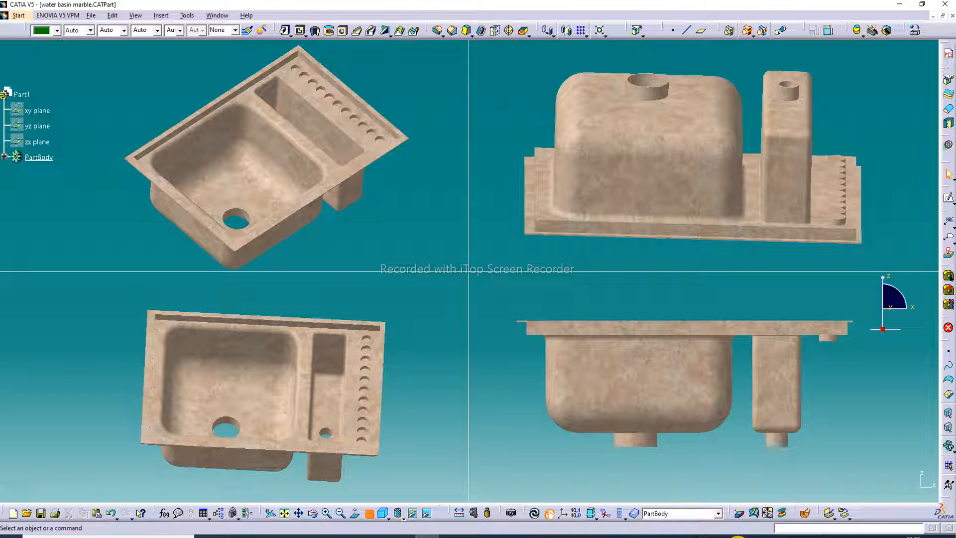
left_click(402, 536)
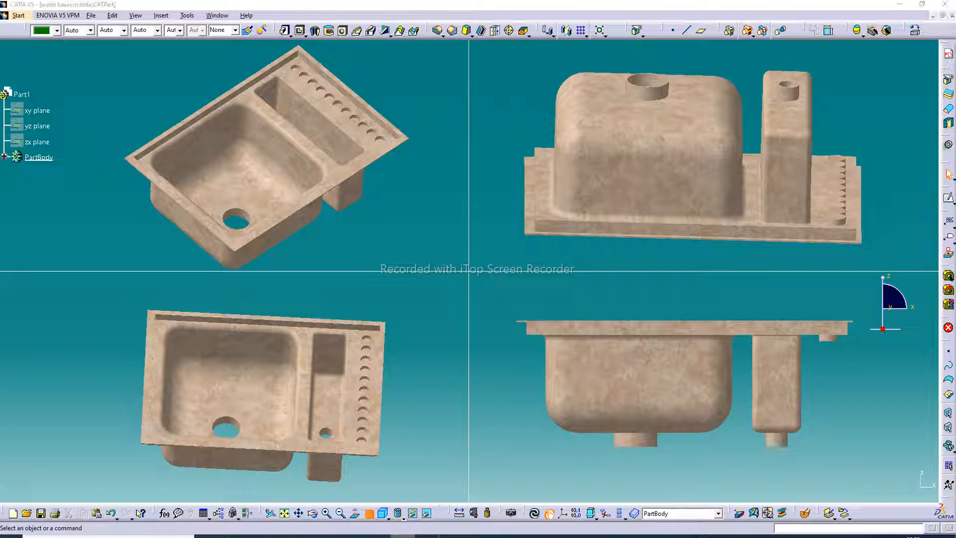
left_click(929, 526)
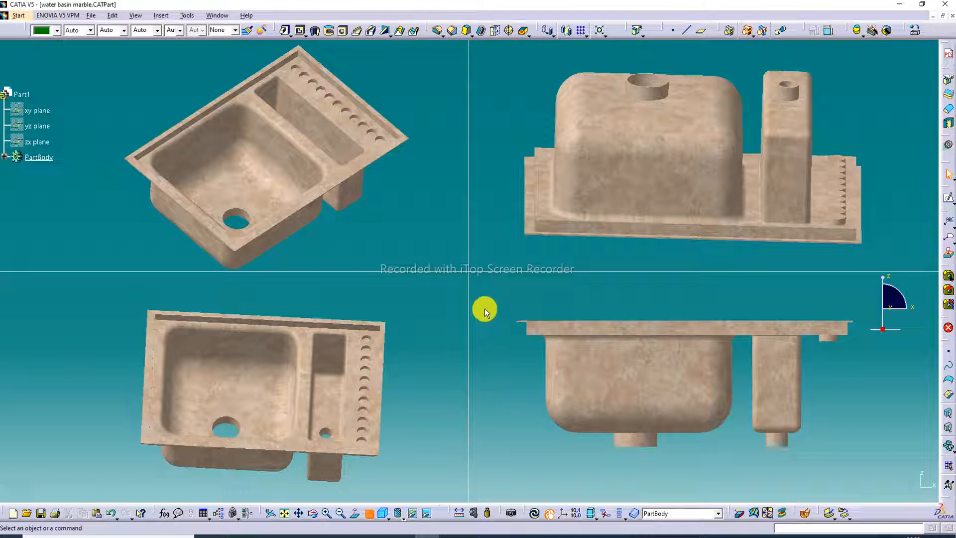
- Show the finished marble water basin in a single isometric view and examine its bowls, rim and underside from several sides
left_click(383, 513)
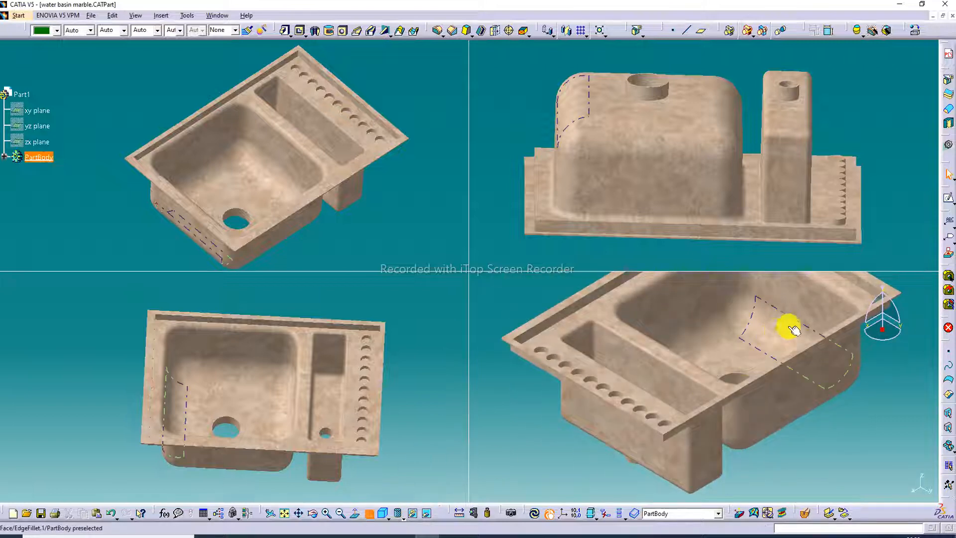
middle_click_drag(802, 325, 770, 363)
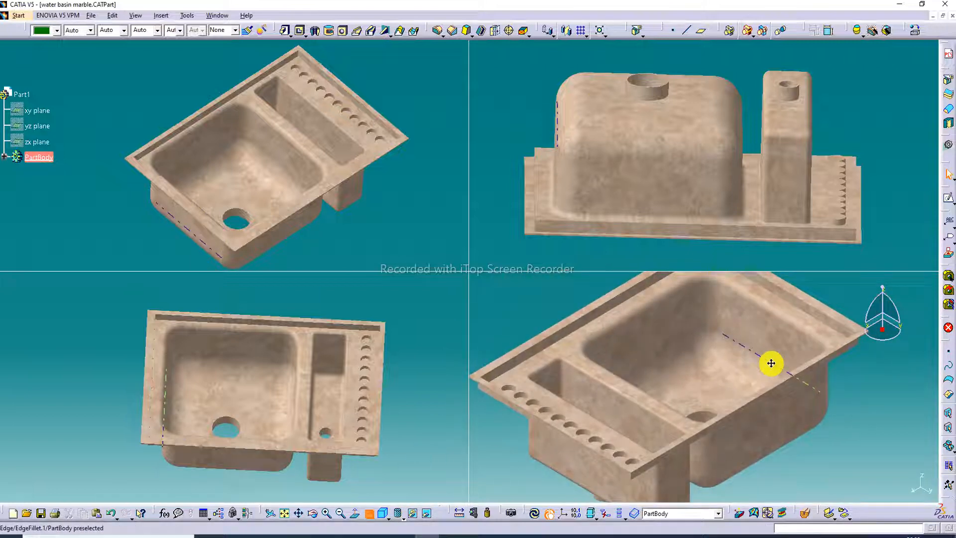
left_click(369, 513)
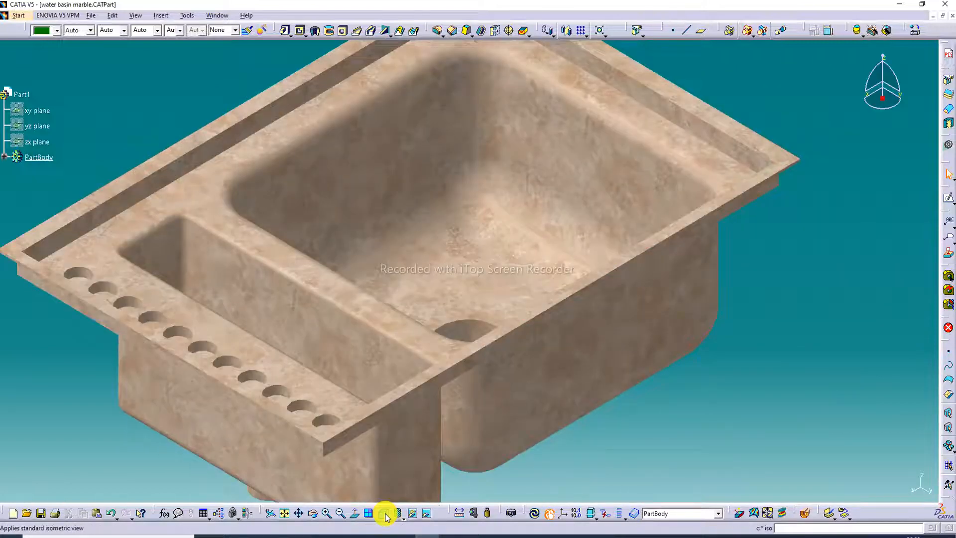
left_click(326, 512)
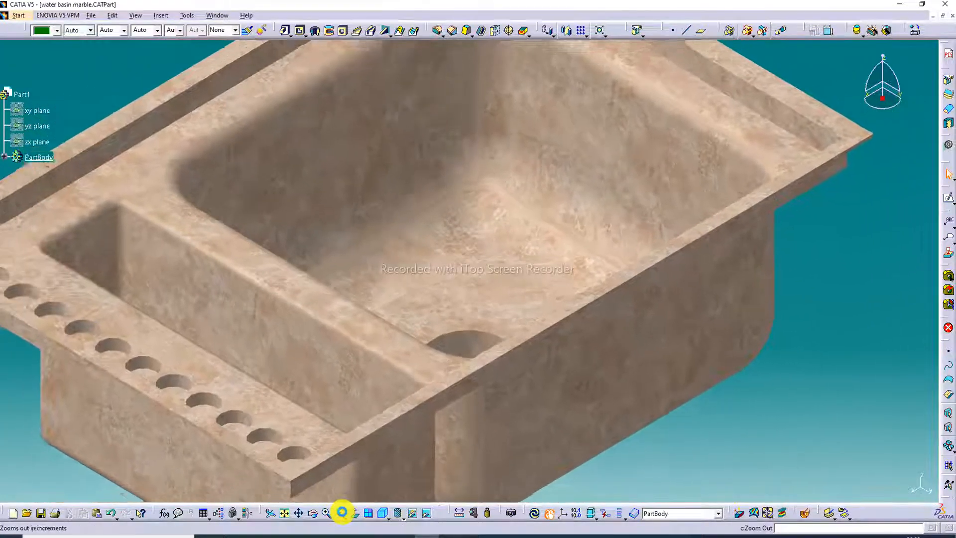
left_click(341, 513)
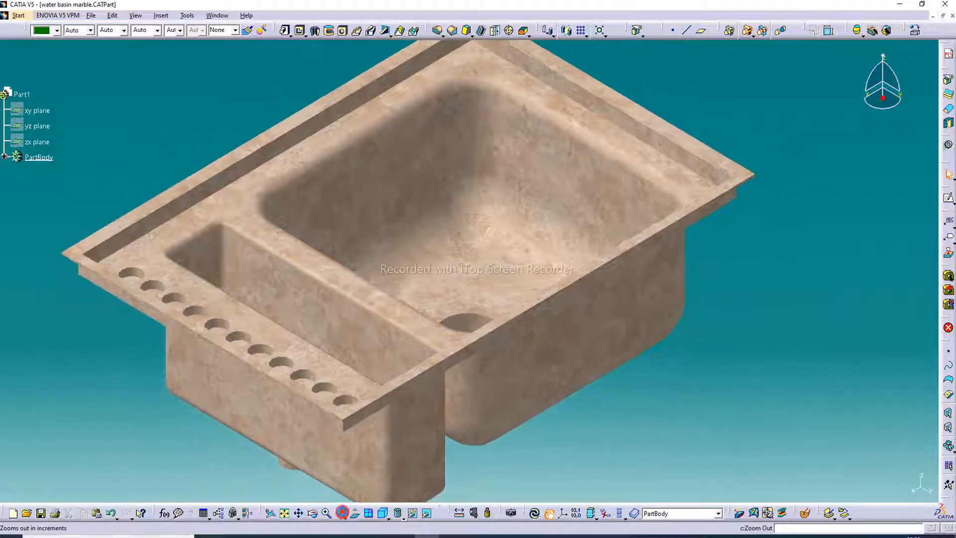
middle_click_drag(576, 188, 498, 67)
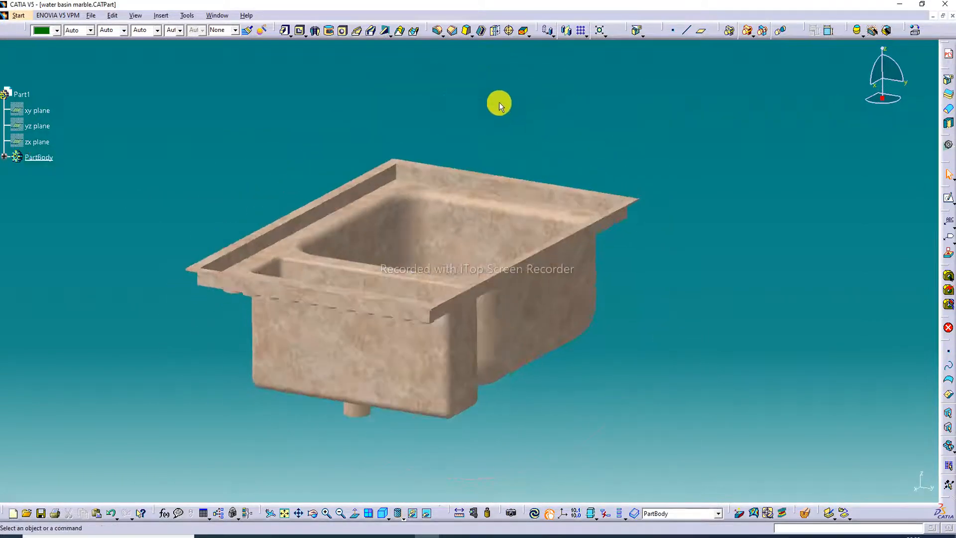
middle_click_drag(333, 257, 476, 380)
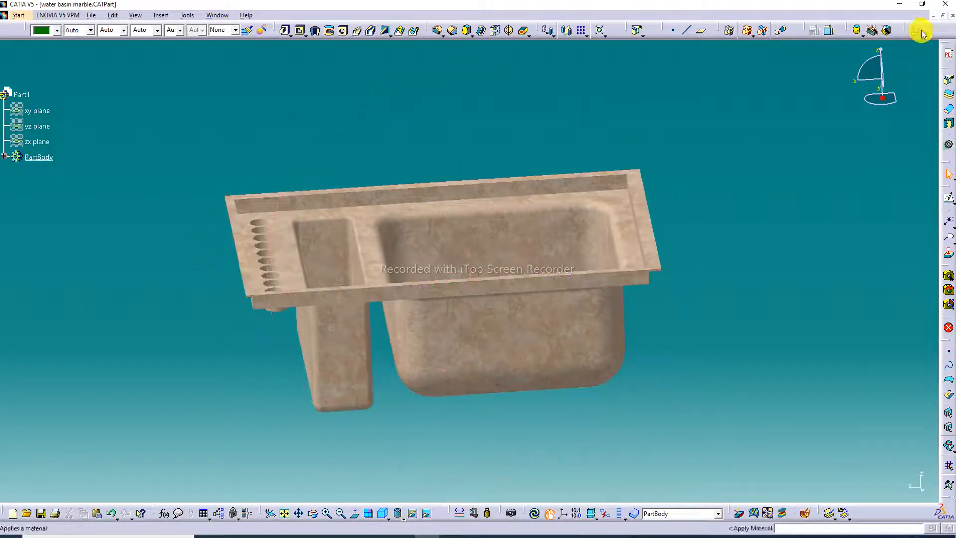
- Close the finished basin and create a new Part Design part named Part1 with hybrid design enabled
left_click(952, 18)
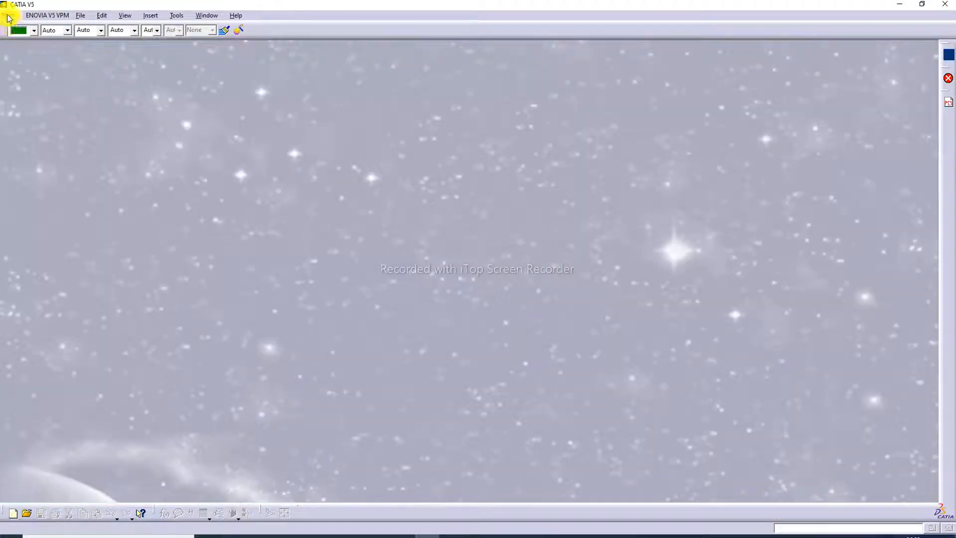
left_click(8, 16)
mouse_move(19, 39)
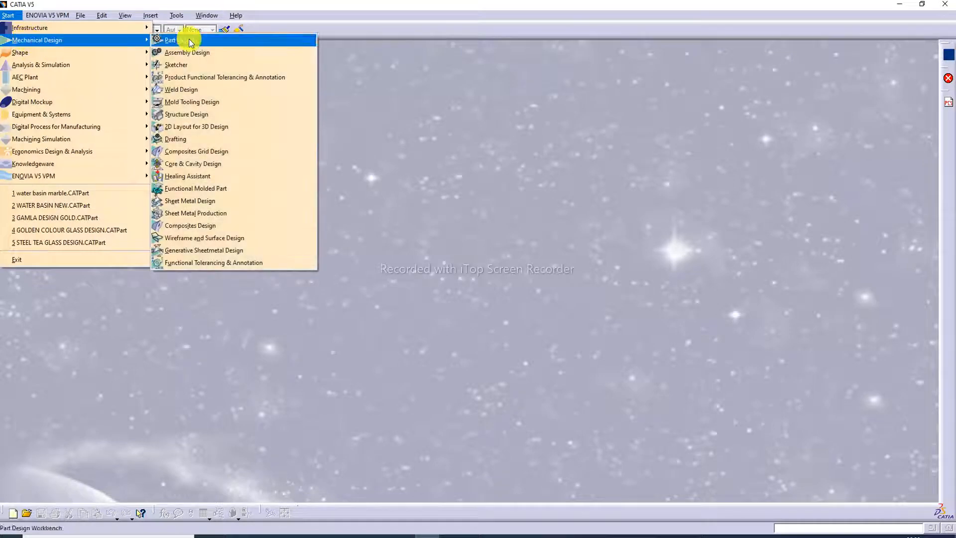
left_click(224, 39)
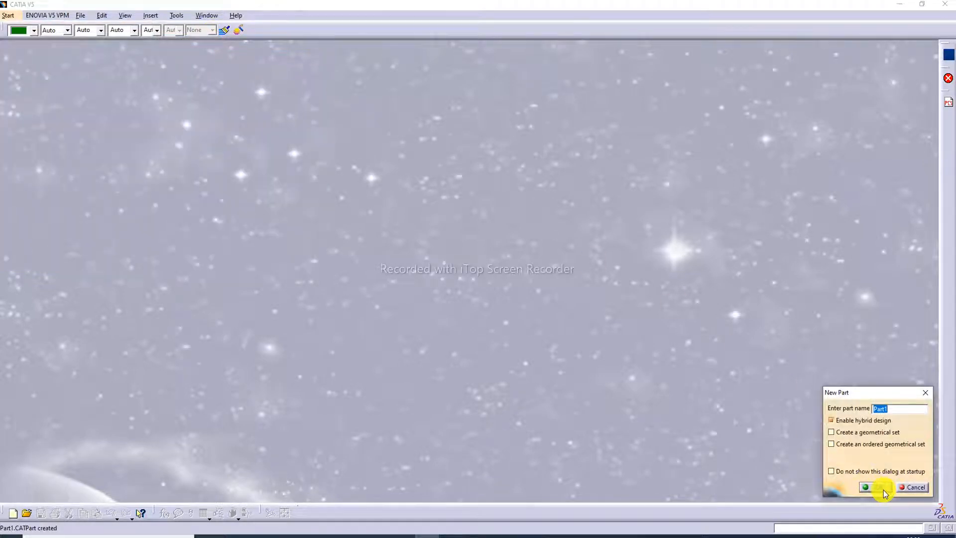
left_click(883, 489)
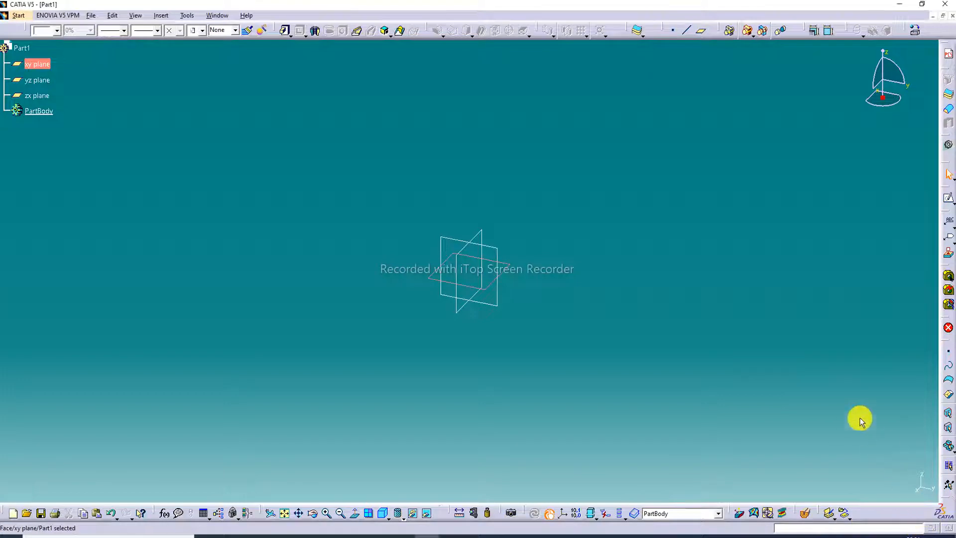
- Sketch a centered rectangle on the xy plane around the origin, about 228 mm wide and 140 mm high
left_click(949, 204)
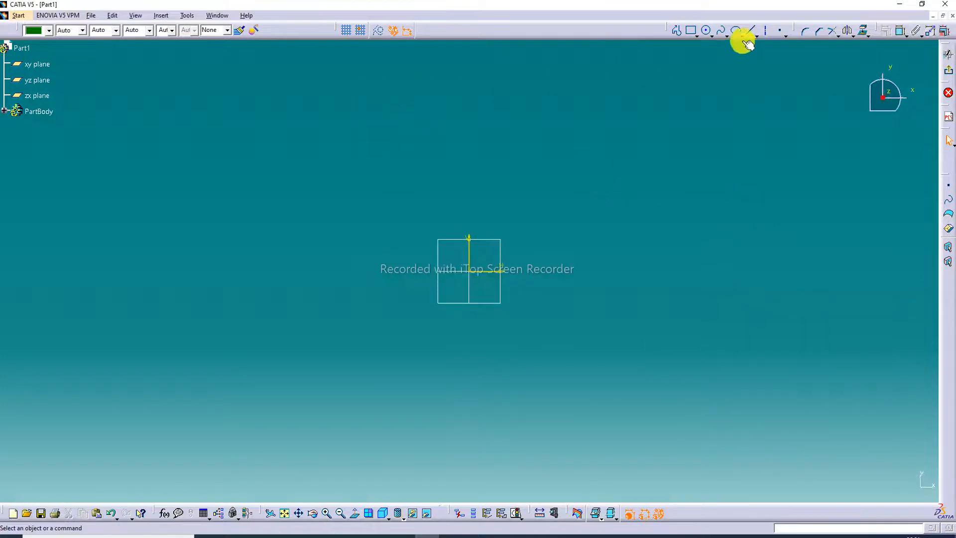
left_click(695, 36)
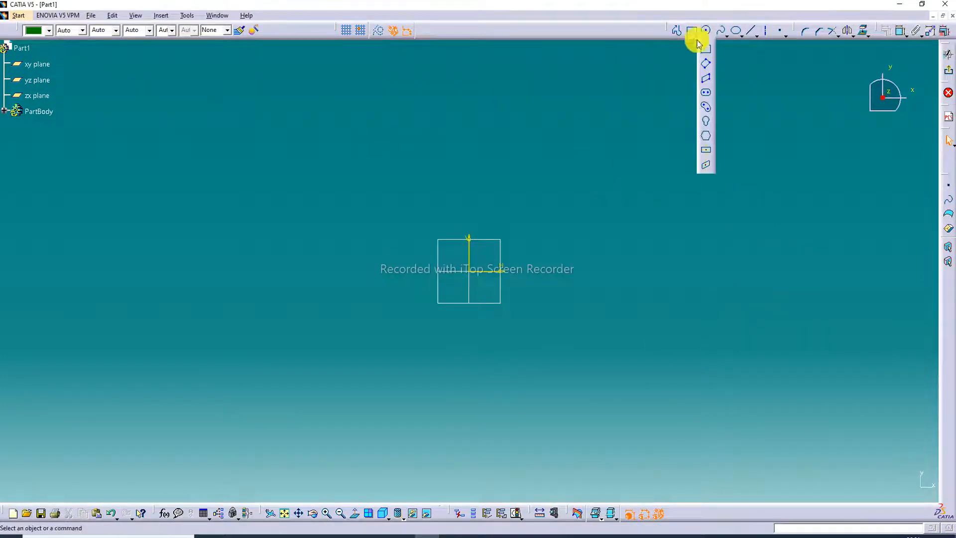
left_click(708, 153)
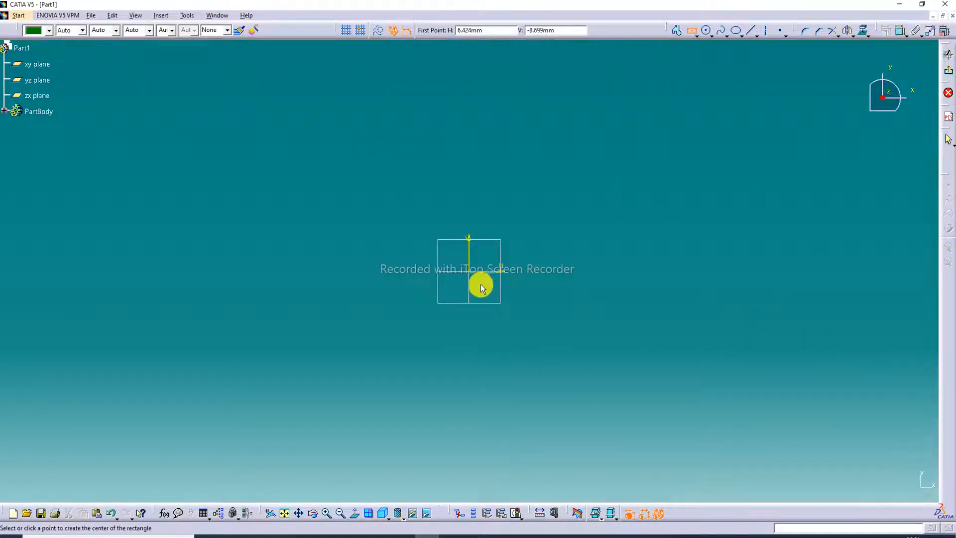
left_click(470, 271)
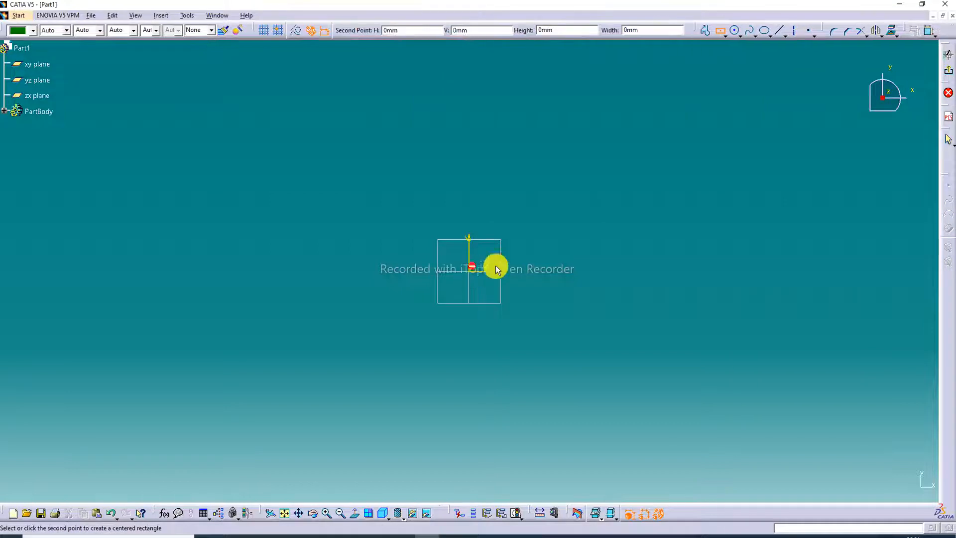
left_click(682, 133)
left_click(778, 101)
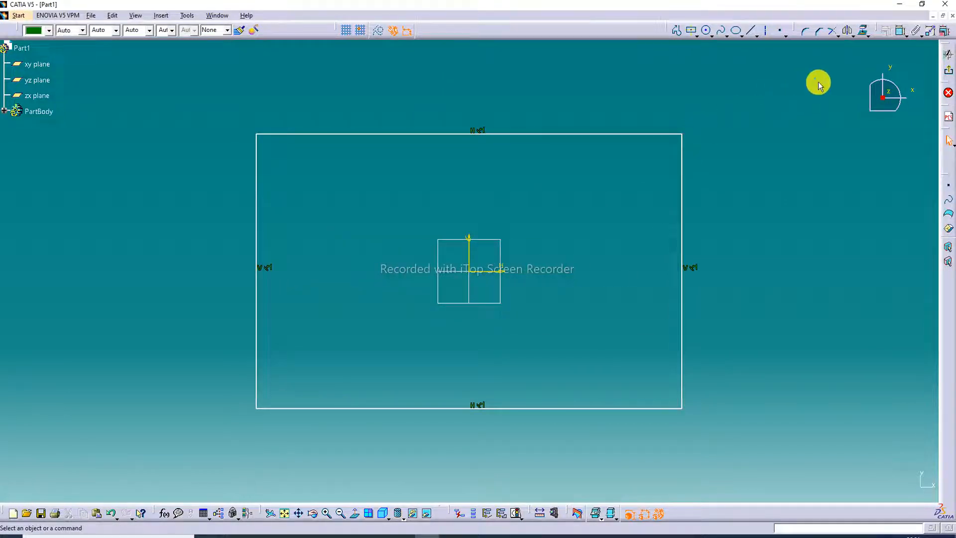
- Add a length dimension above the rectangle's upper edge
left_click(896, 31)
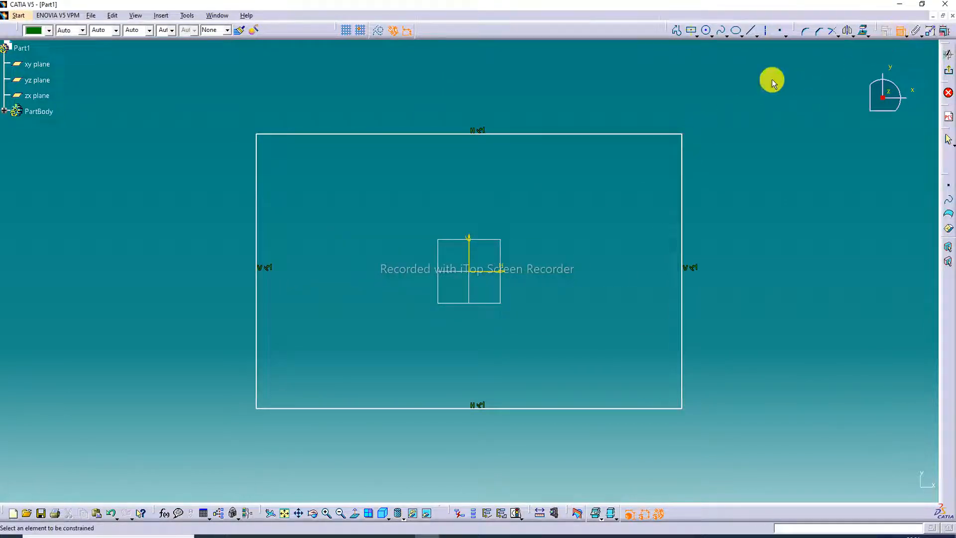
left_click(432, 132)
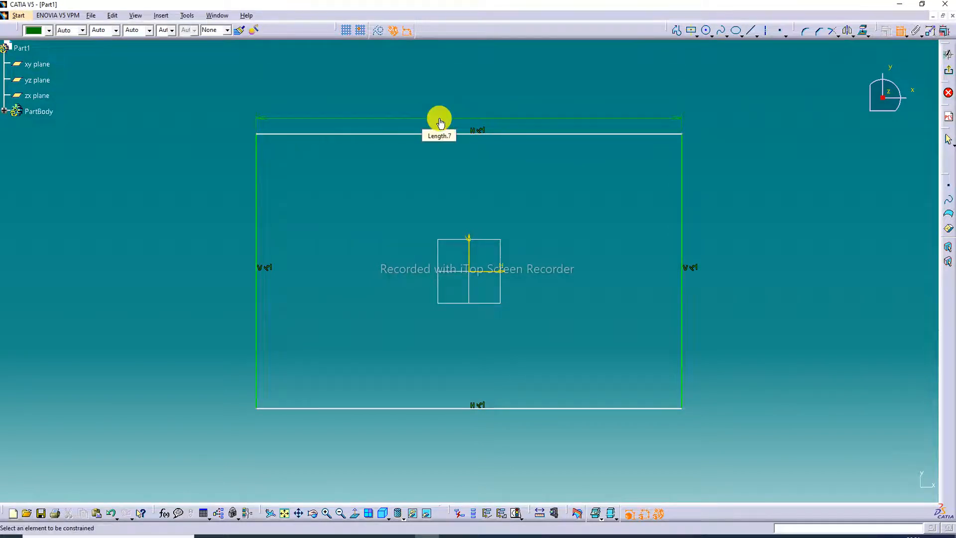
left_click(439, 123)
type("220")
key("Return")
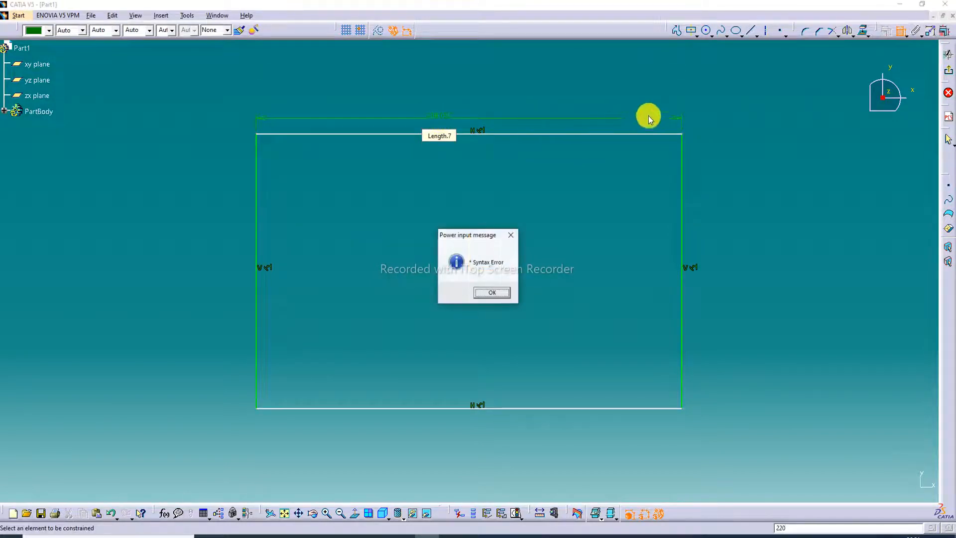
left_click(492, 293)
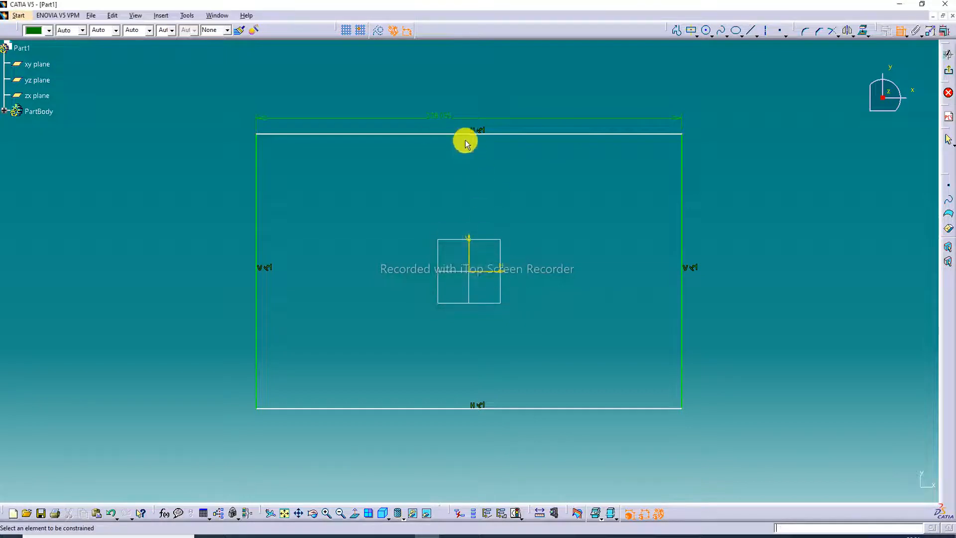
- Set the rectangle's horizontal dimension to 220 mm
double_click(440, 116)
type("22")
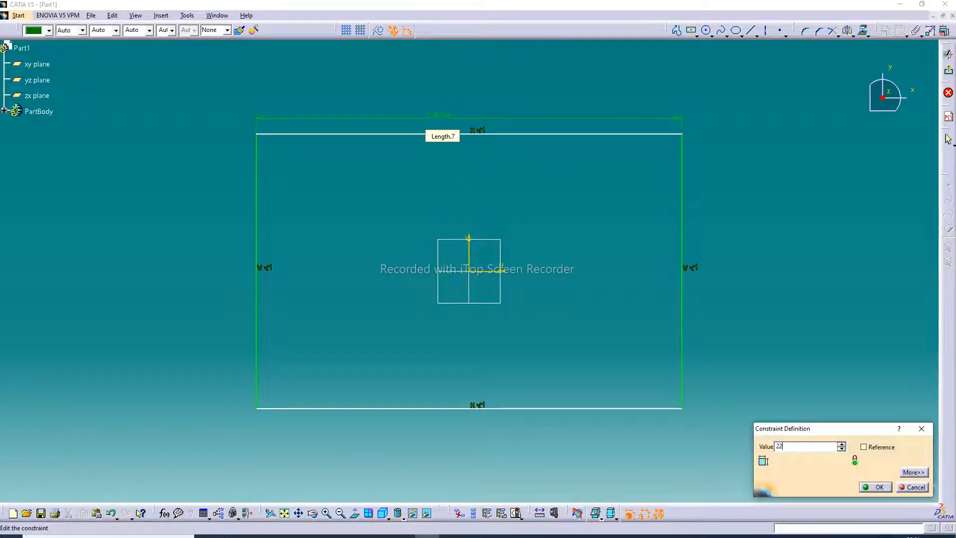
type("0")
key("Return")
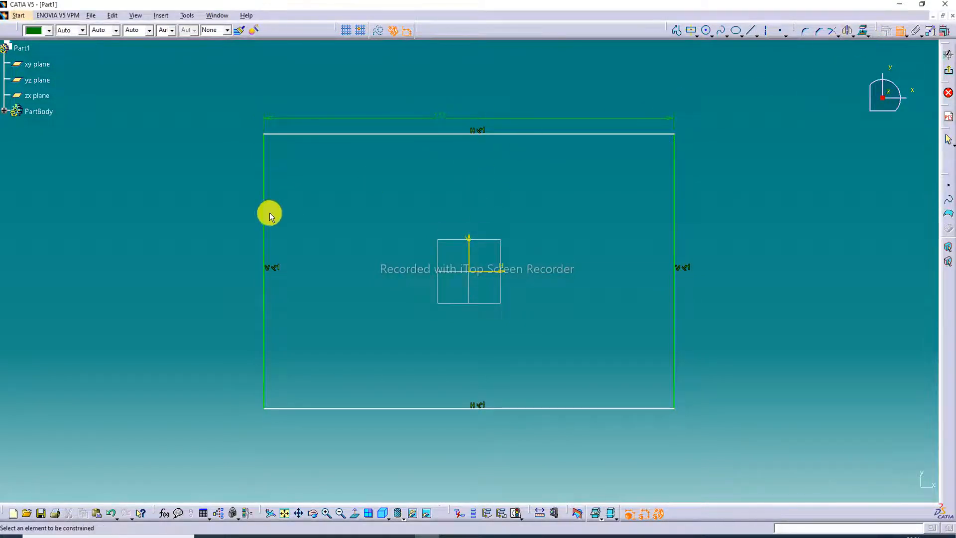
- Dimension the rectangle's left edge and set its length to 160 mm
left_click(264, 216)
double_click(230, 243)
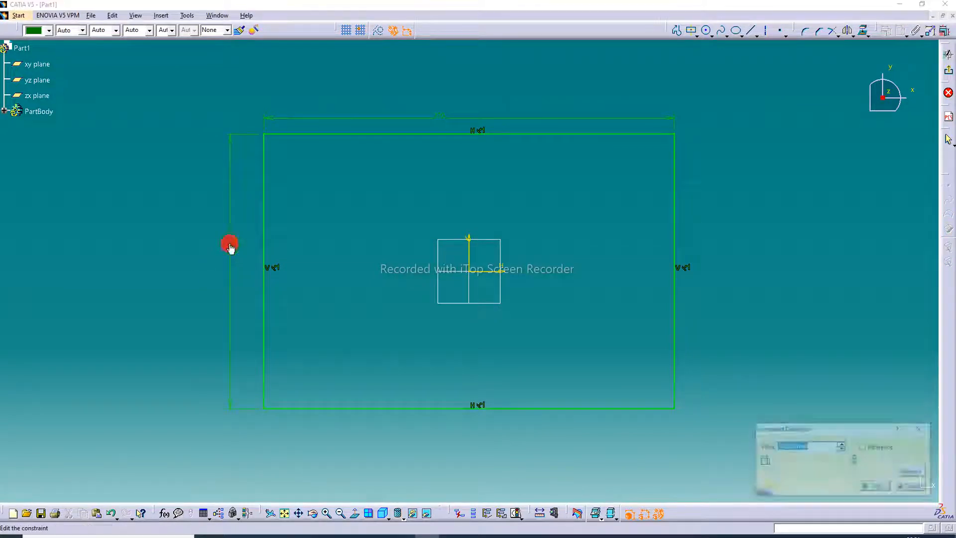
type("160")
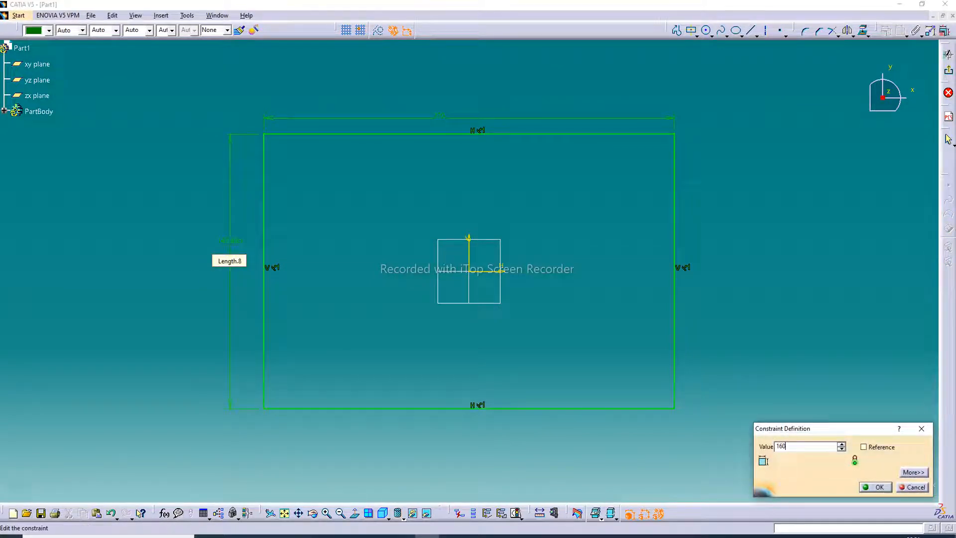
key("Return")
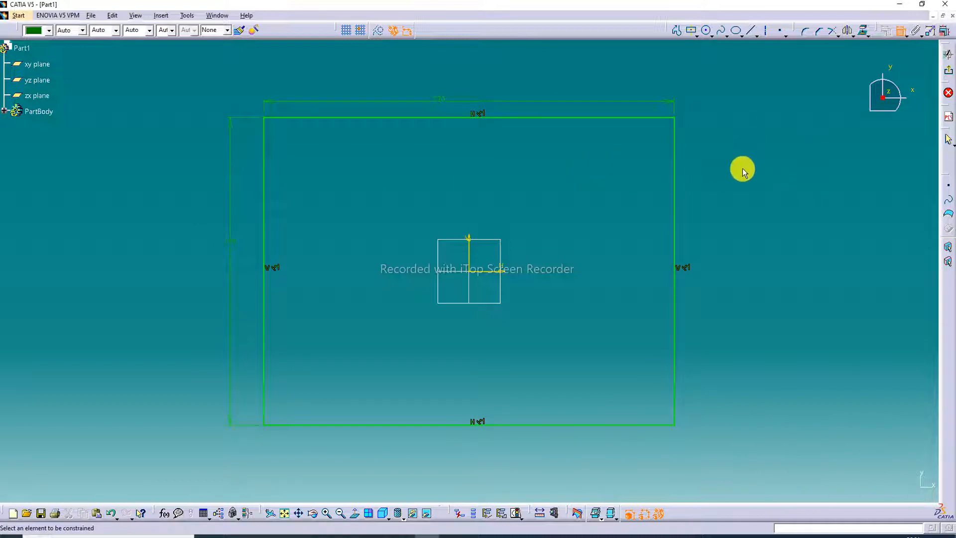
- Reduce the rectangle's vertical dimension and exit the sketch
double_click(230, 244)
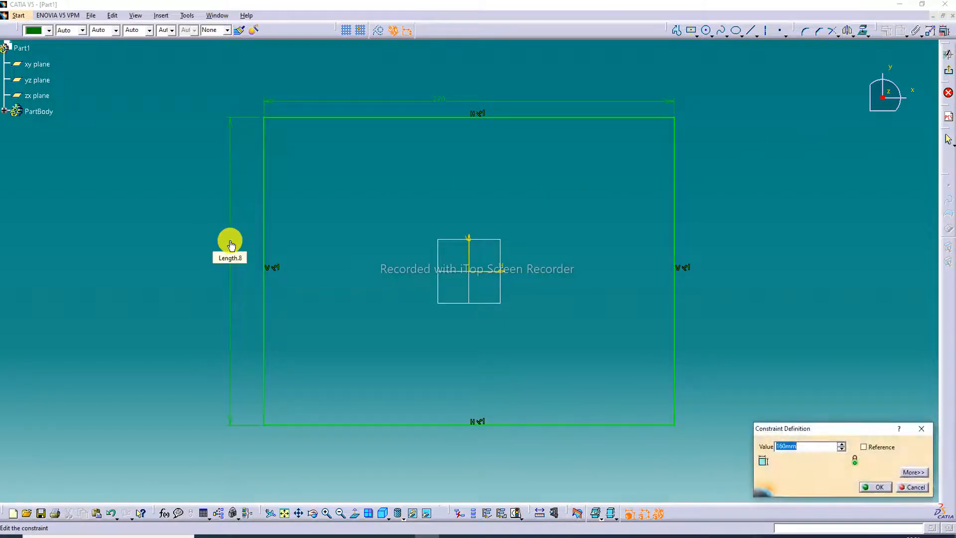
type("150")
key("Return")
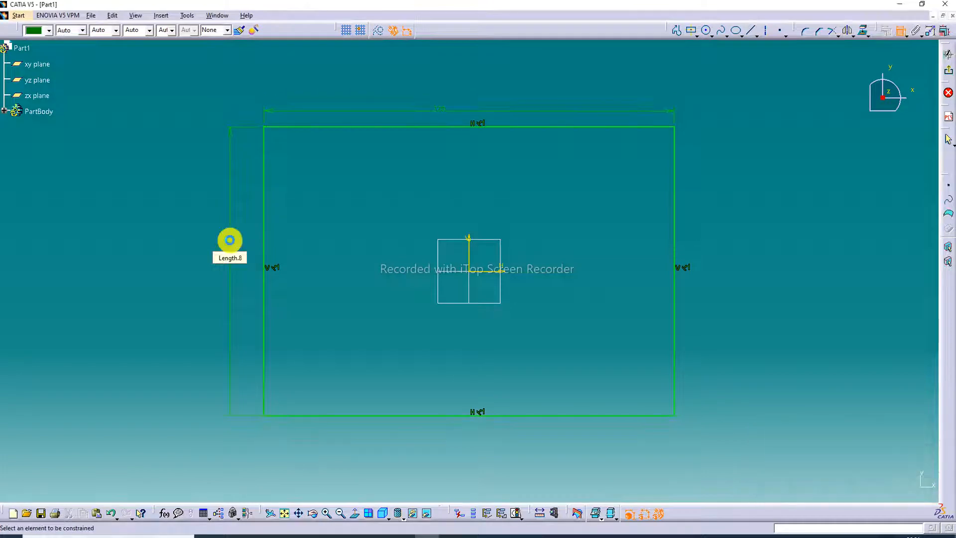
left_click(949, 73)
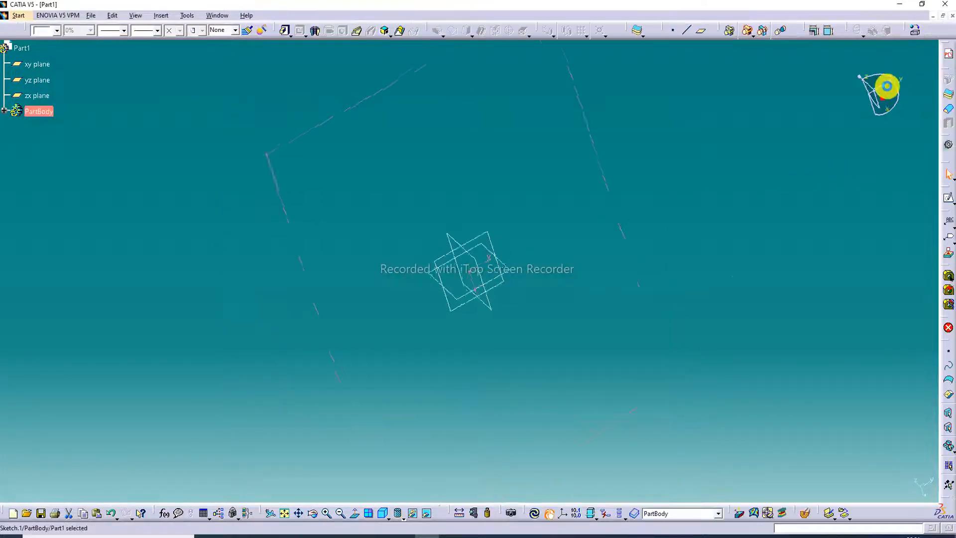
left_click(560, 123)
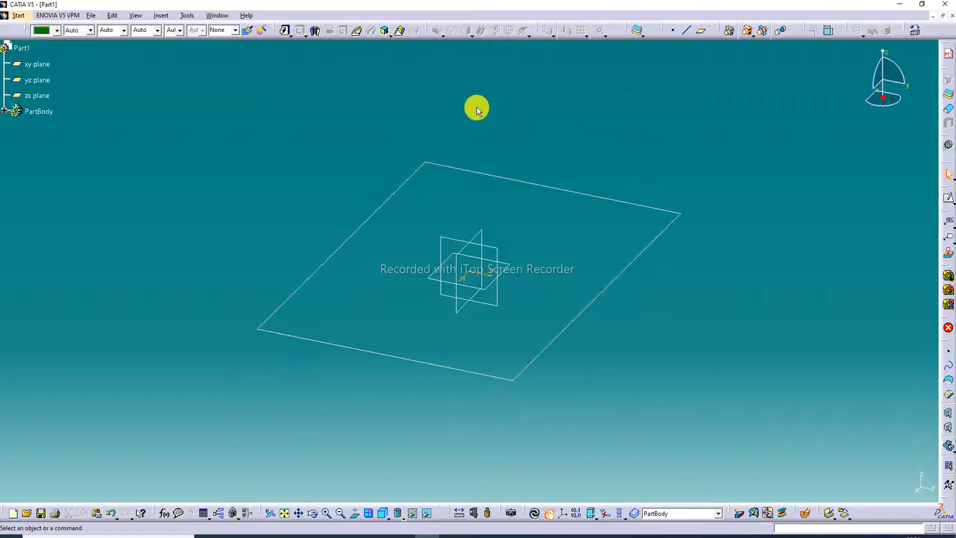
- Extrude the rectangle sketch into a solid block with a Pad of 85 mm length
left_click(286, 32)
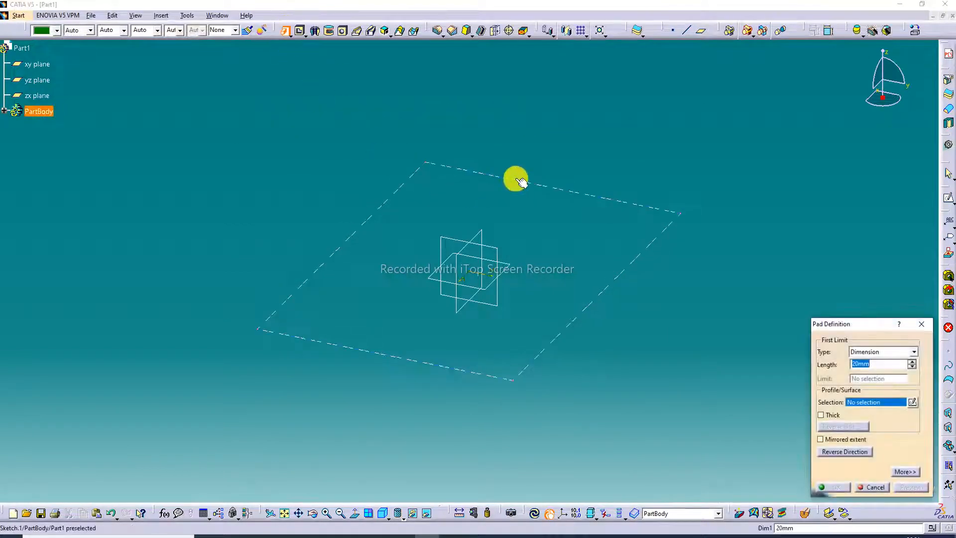
left_click(516, 179)
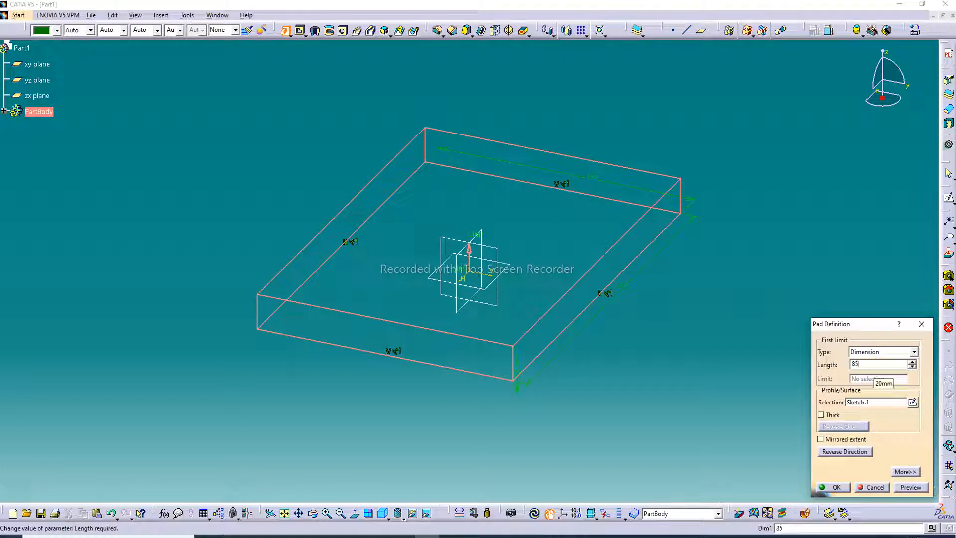
key("Return")
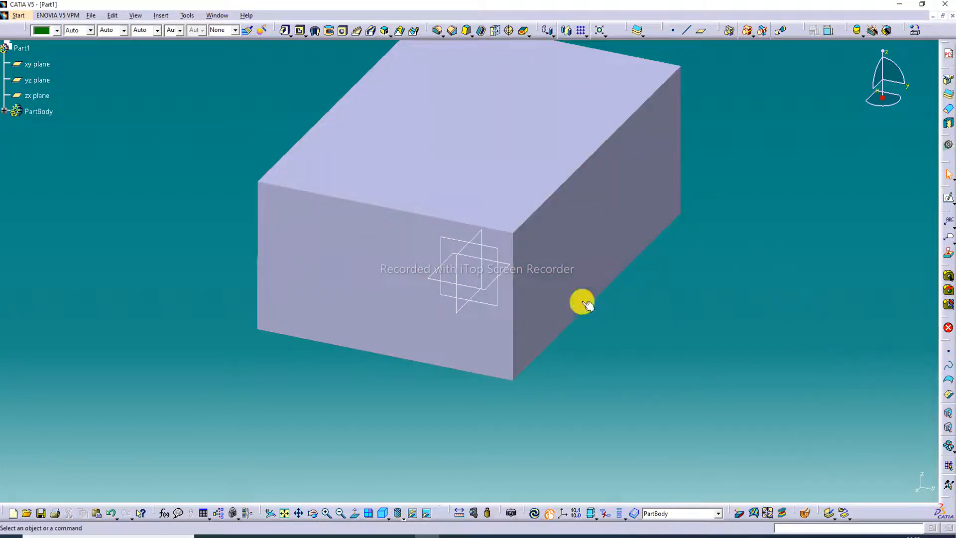
- Display the block in shading mode with edges and inspect it from several sides
left_click(400, 516)
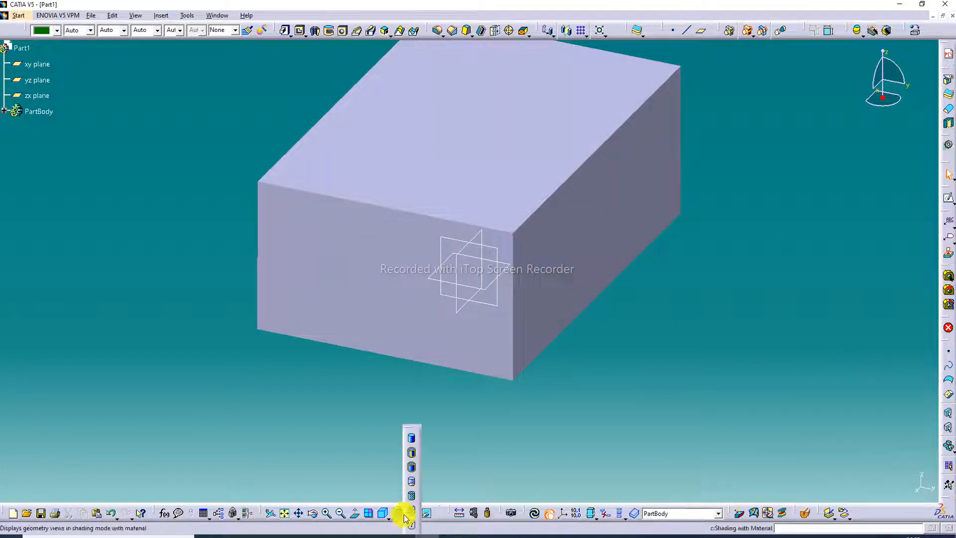
left_click(413, 453)
middle_click_drag(635, 160, 615, 229)
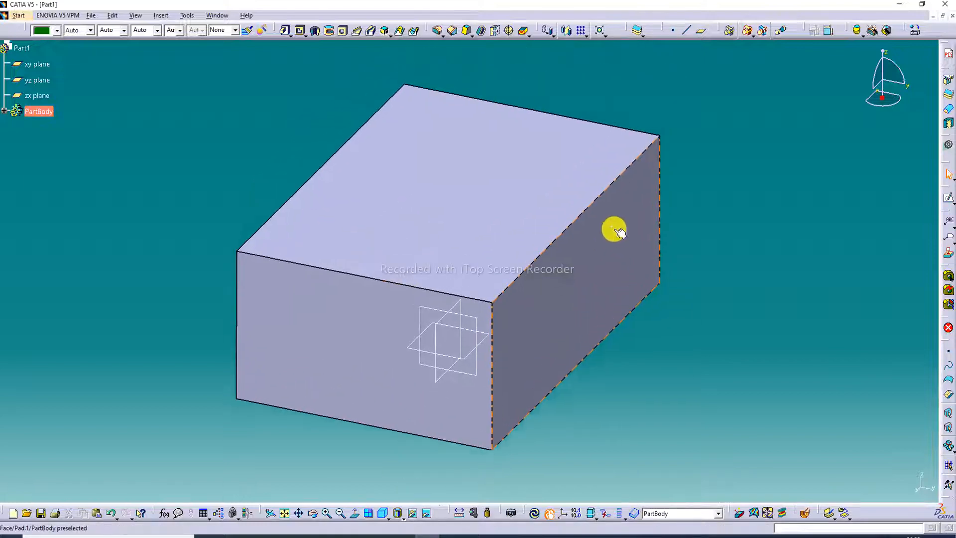
middle_click_drag(621, 156, 395, 316)
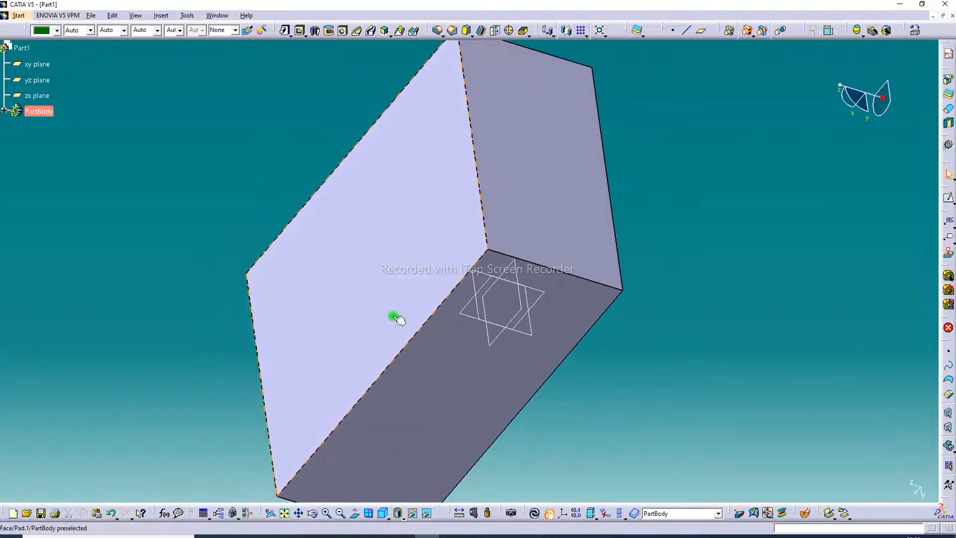
middle_click_drag(551, 111, 699, 200)
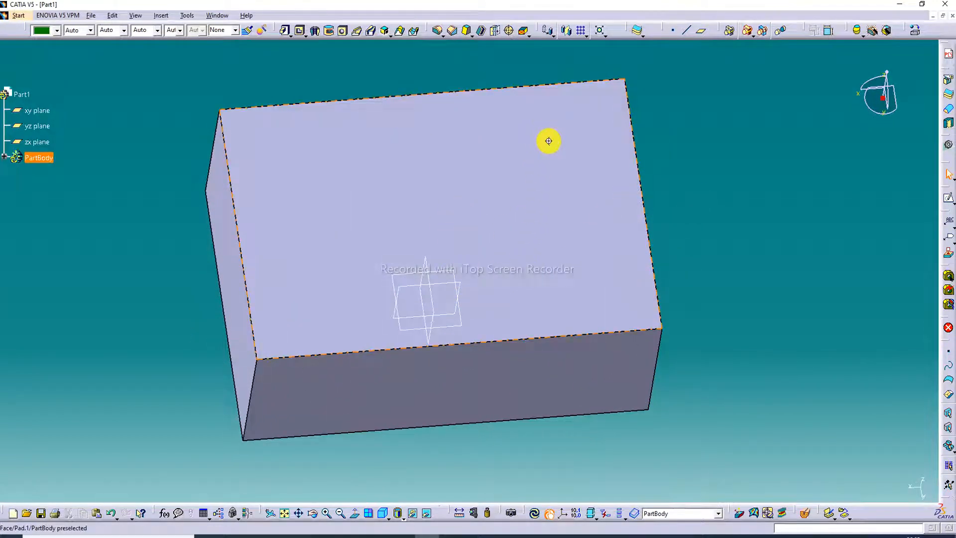
middle_click_drag(548, 141, 440, 172)
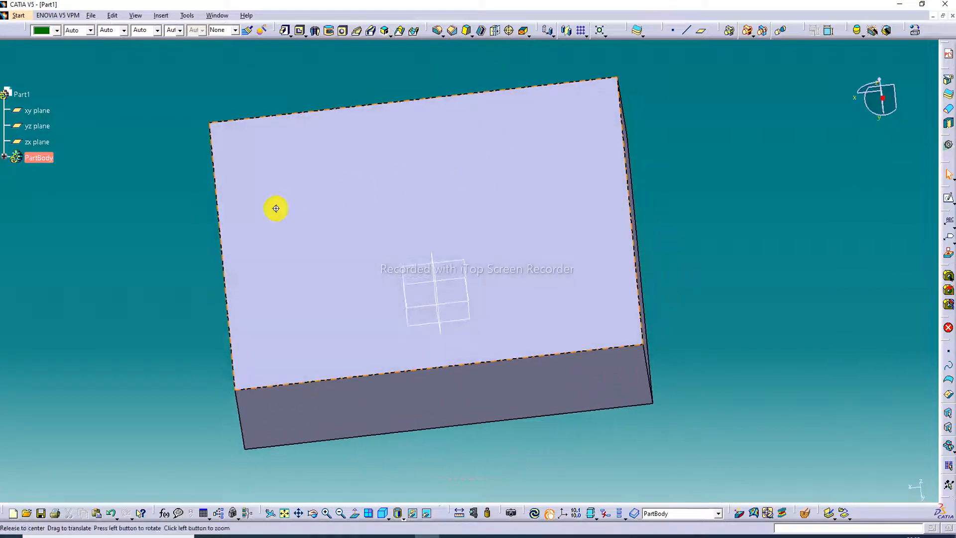
middle_click_drag(278, 210, 305, 156)
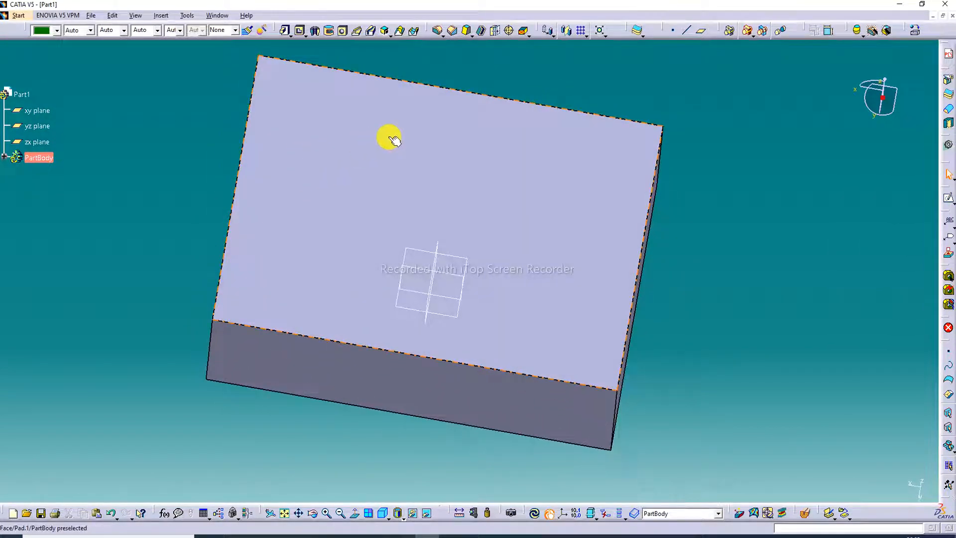
middle_click_drag(395, 140, 435, 60)
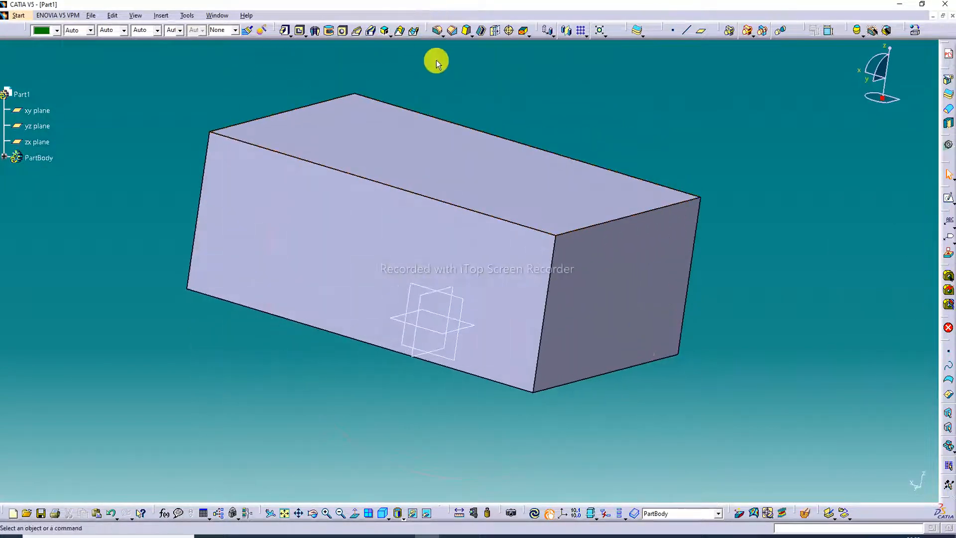
- Hide the zx, yz and xy reference planes
right_click(438, 292)
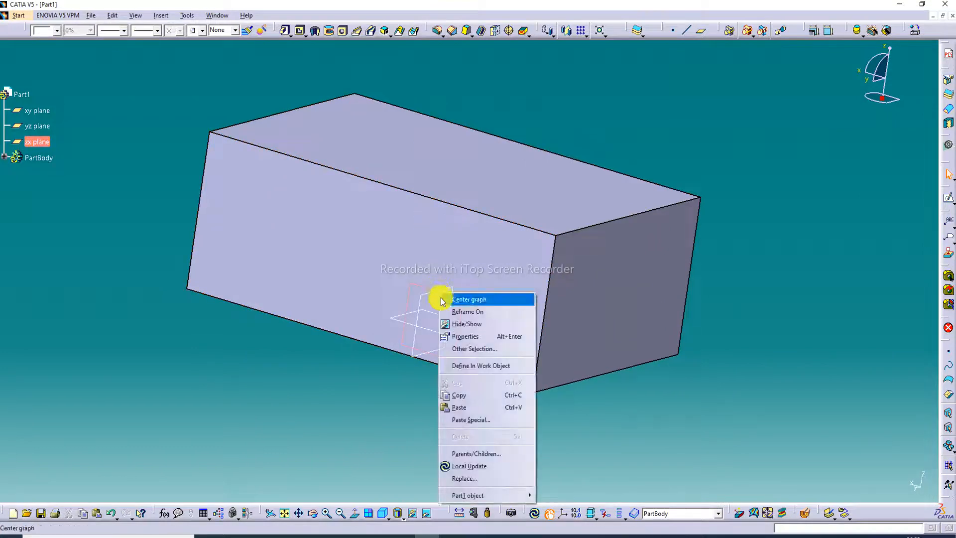
left_click(465, 327)
right_click(439, 293)
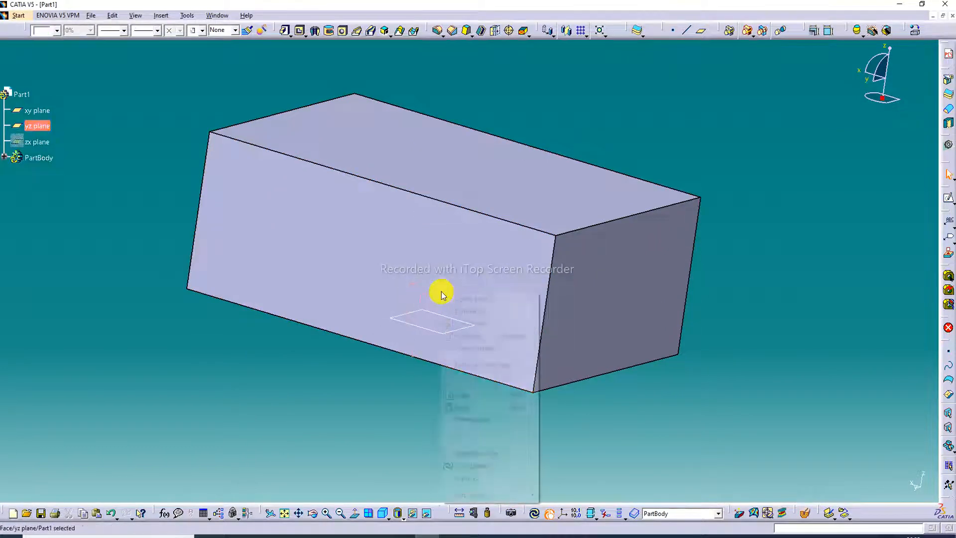
left_click(463, 323)
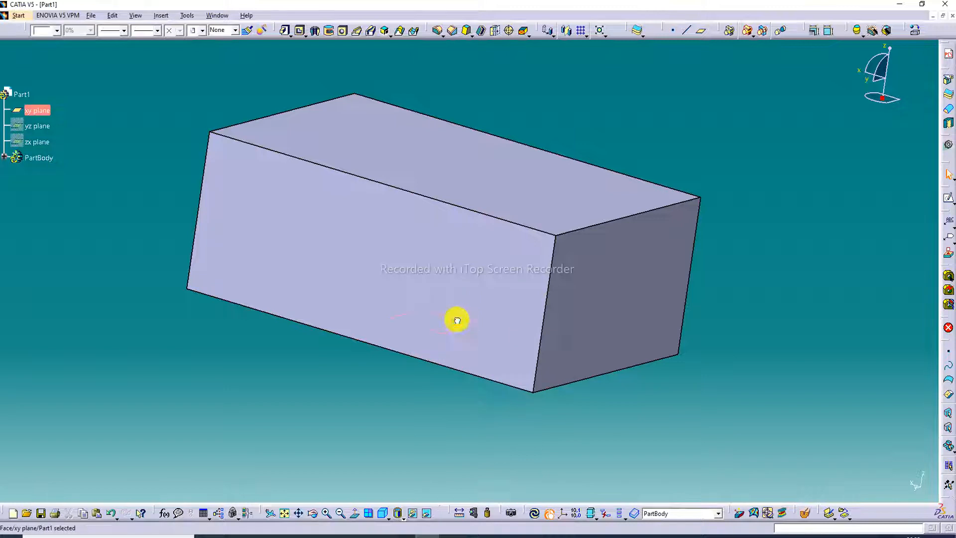
right_click(454, 321)
left_click(485, 351)
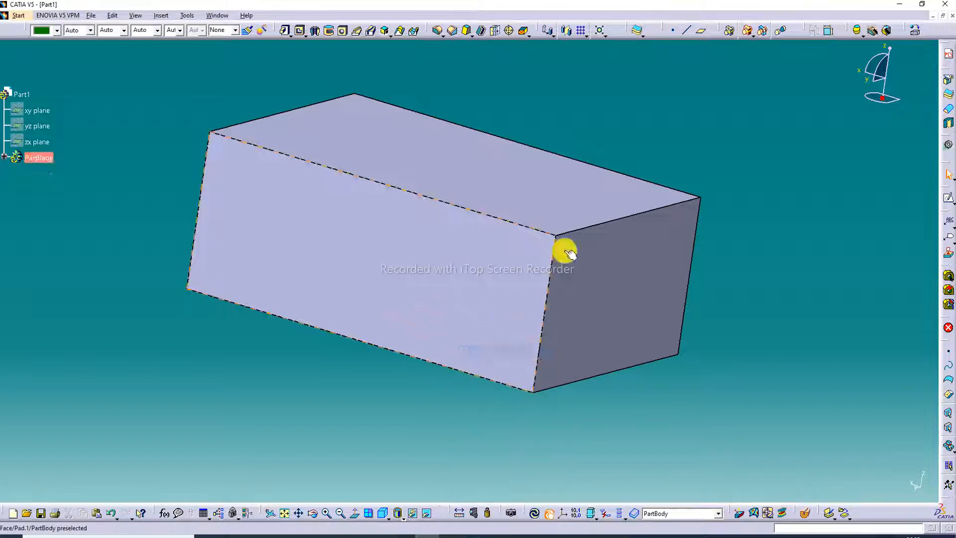
- Open a new sketch on the block's large upper face and fit the face in the view
left_click(494, 171)
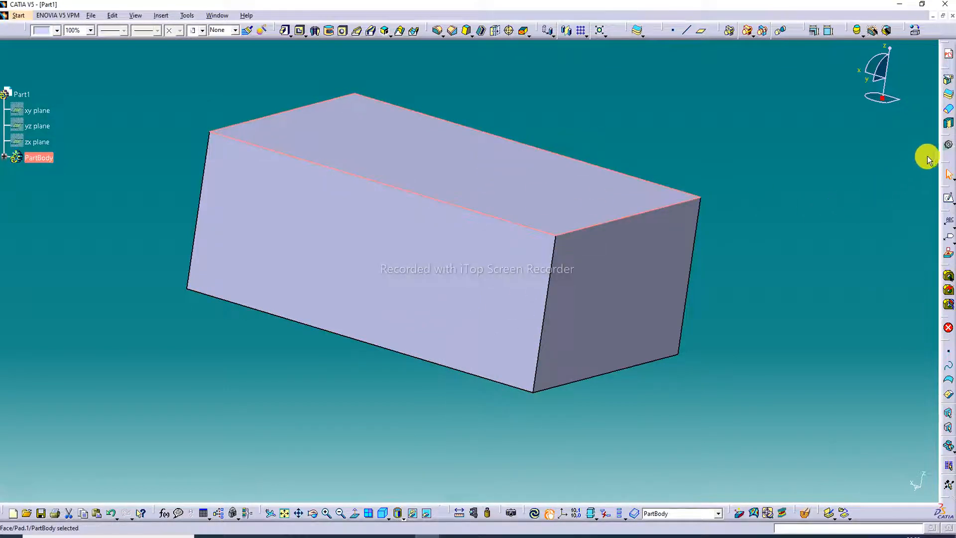
left_click(949, 198)
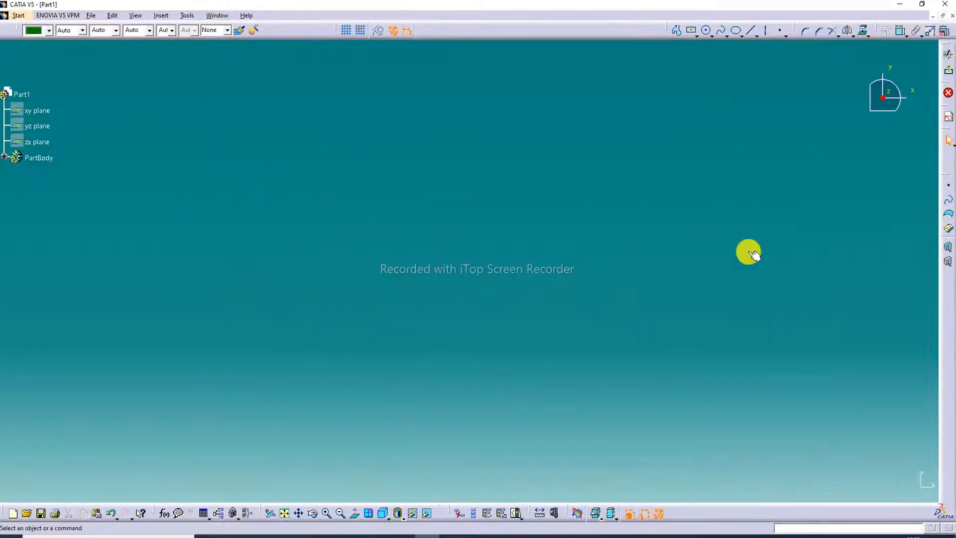
left_click(284, 513)
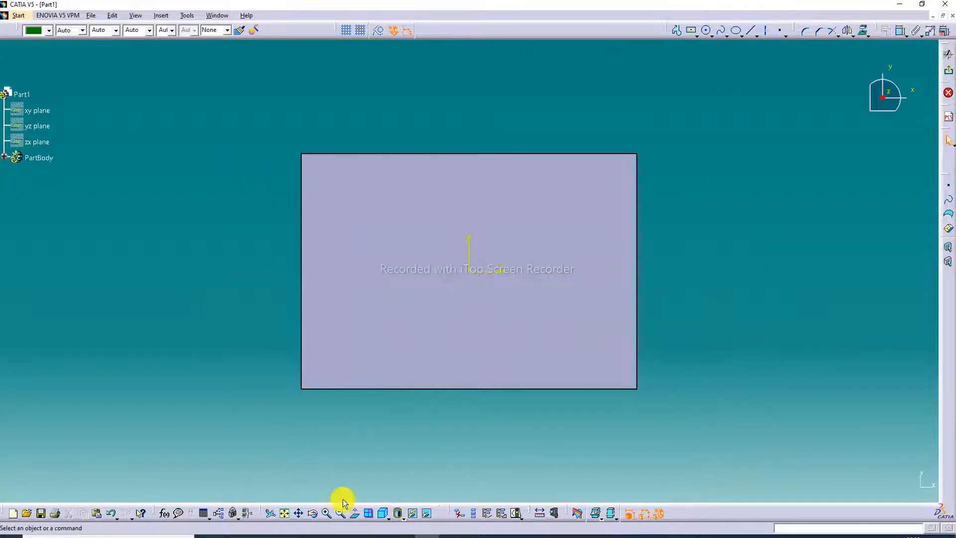
left_click(327, 514)
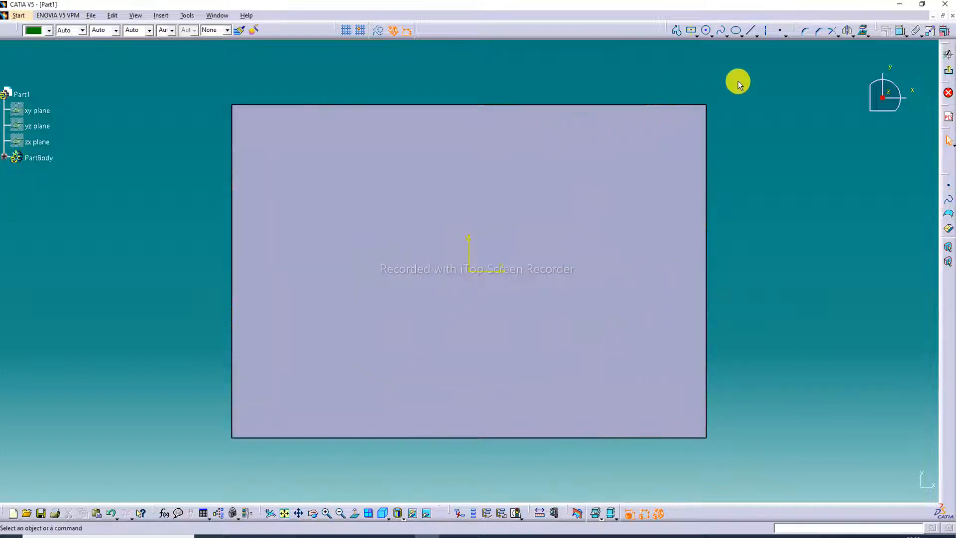
- Sketch a large rectangle over the left part of the block's upper face, leaving a margin to the face's edges
left_click(696, 35)
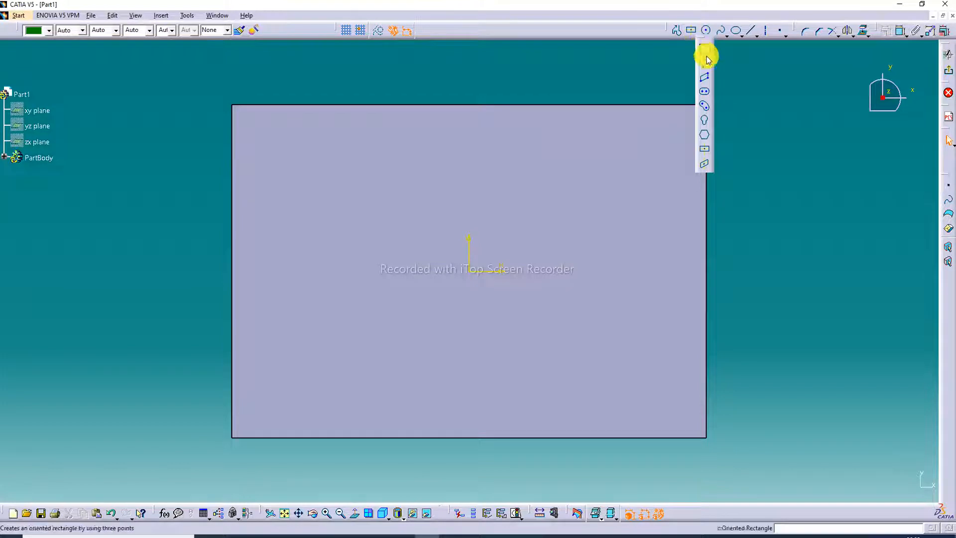
left_click(704, 50)
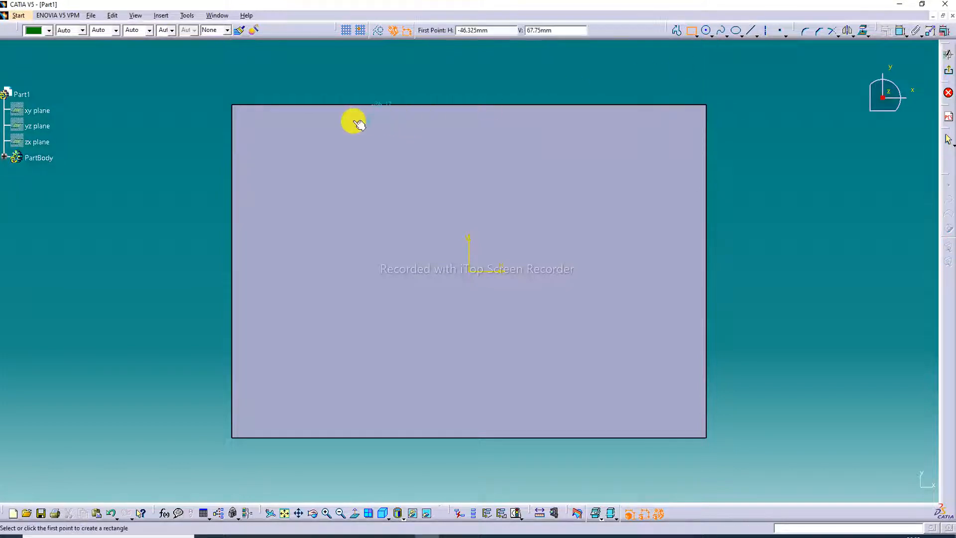
left_click(263, 144)
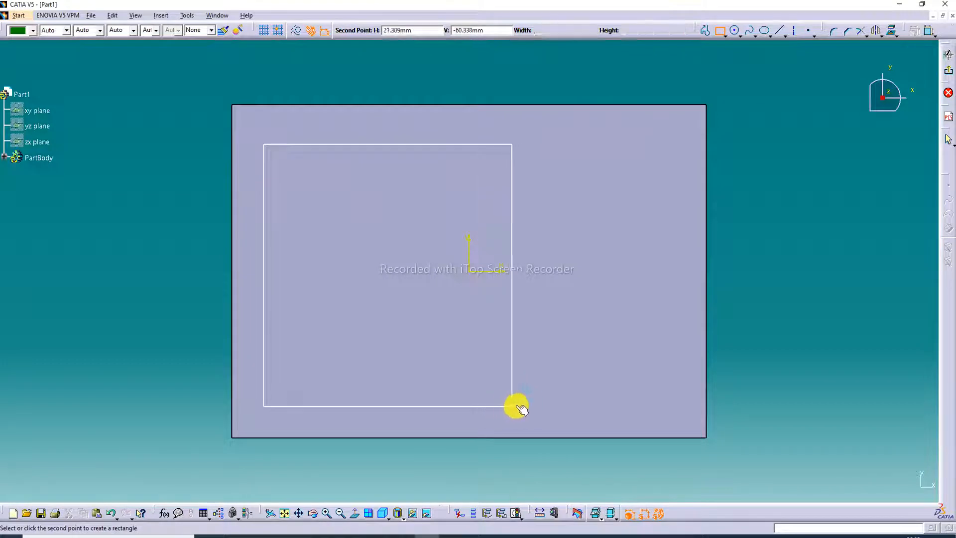
left_click(517, 405)
- Sketch a narrow upright rectangle just right of the large one, with its upper edge level with the large one's
left_click(689, 32)
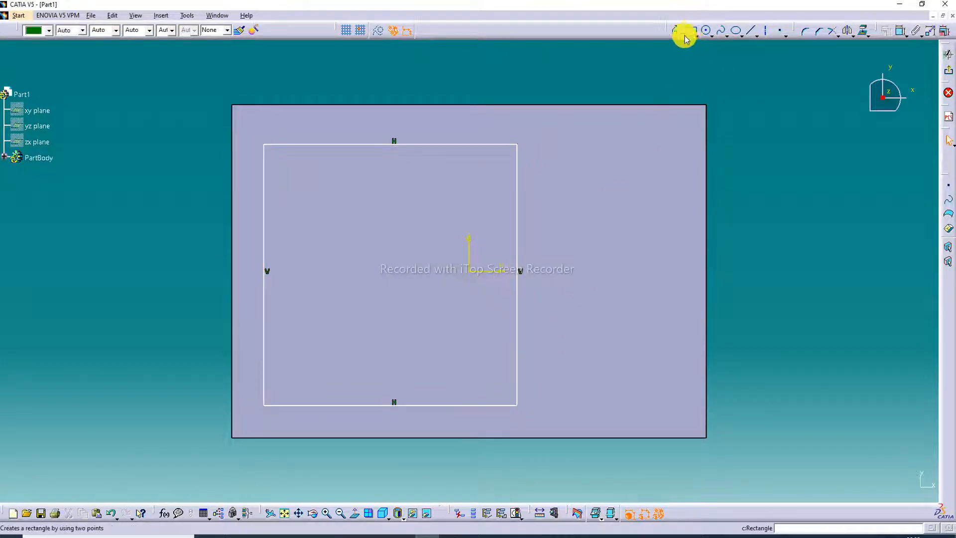
left_click(543, 145)
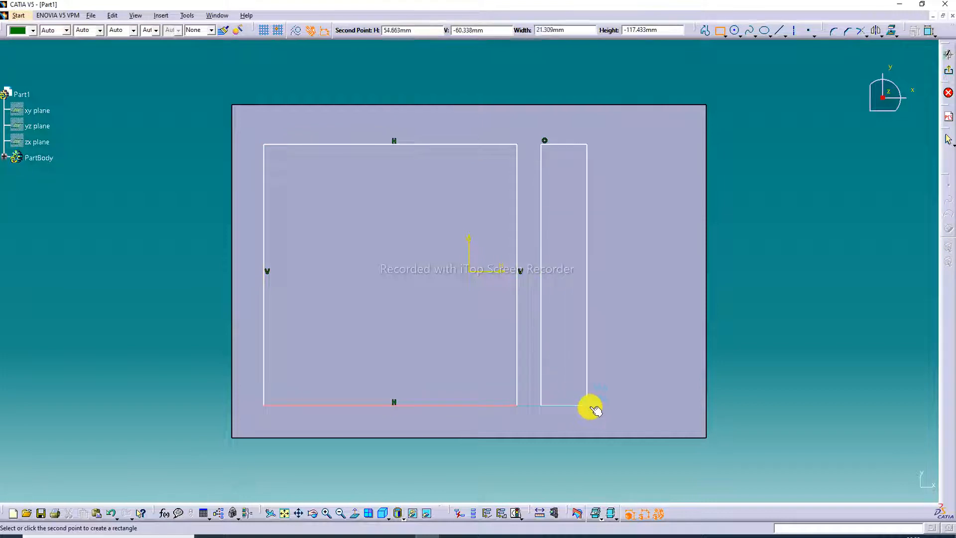
left_click(612, 403)
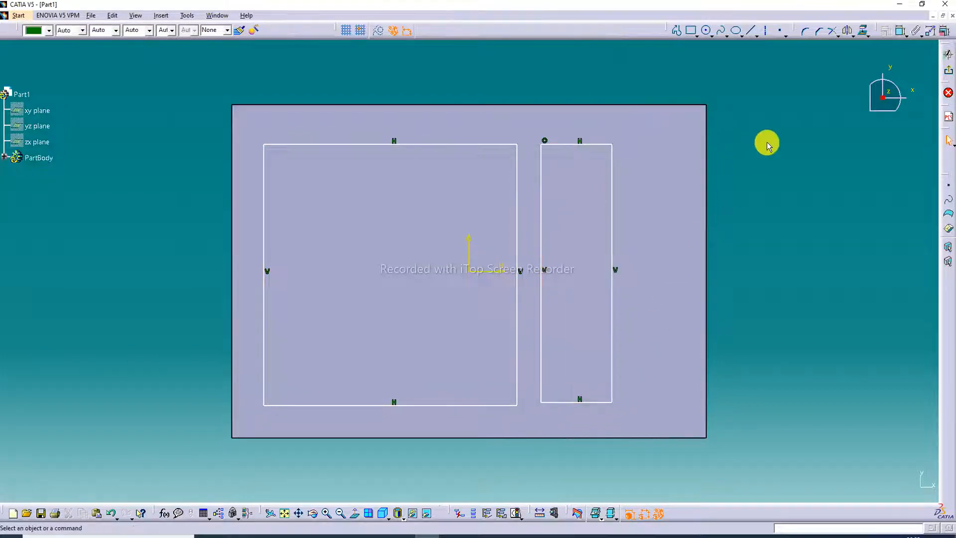
- Round all four corners of the large rectangle with a 16 mm radius
left_click(805, 31)
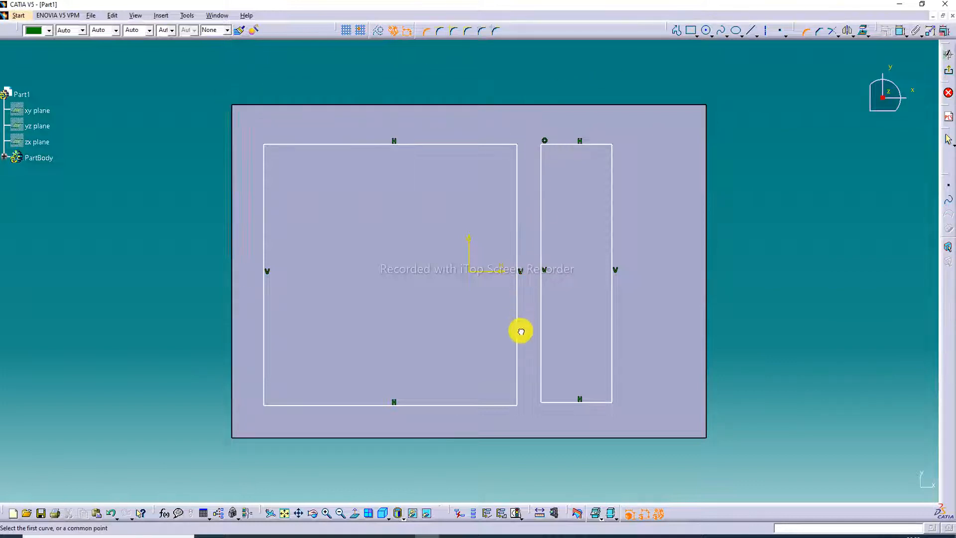
left_click_drag(521, 331, 529, 433)
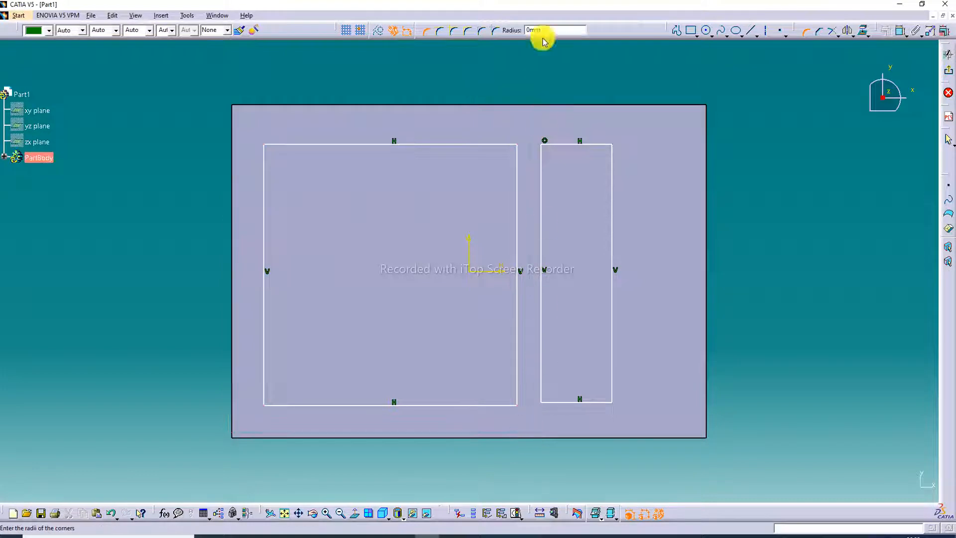
left_click_drag(549, 31, 486, 33)
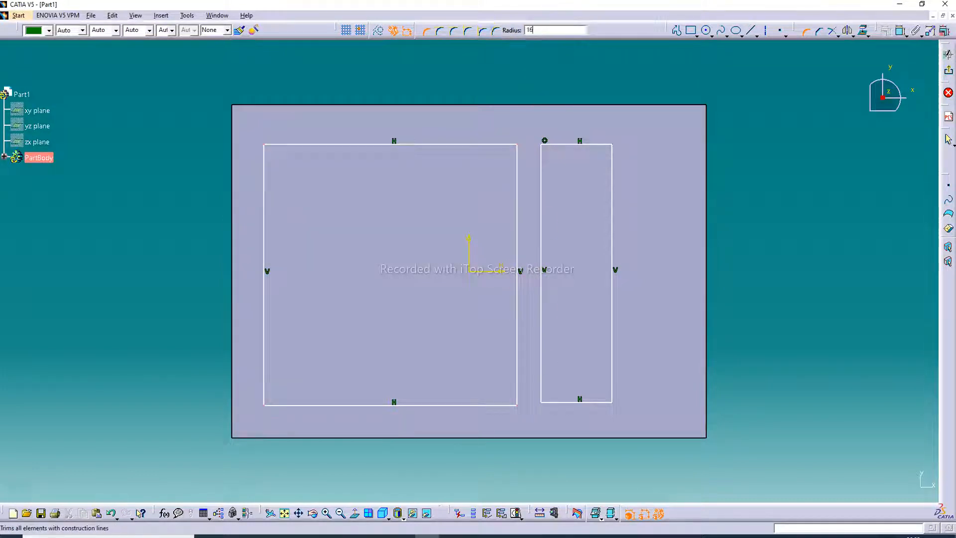
key("Return")
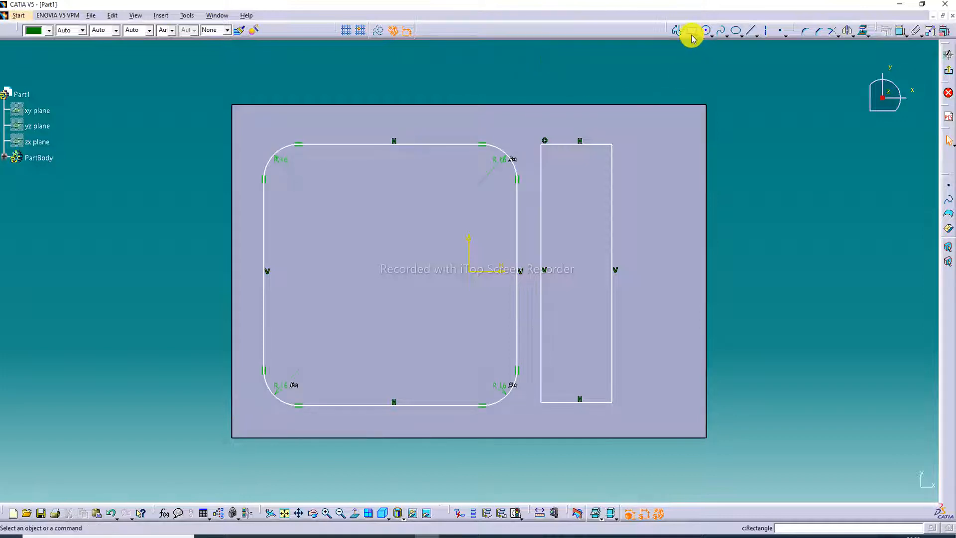
- Round all four corners of the narrow rectangle with a 4 mm radius
left_click(803, 32)
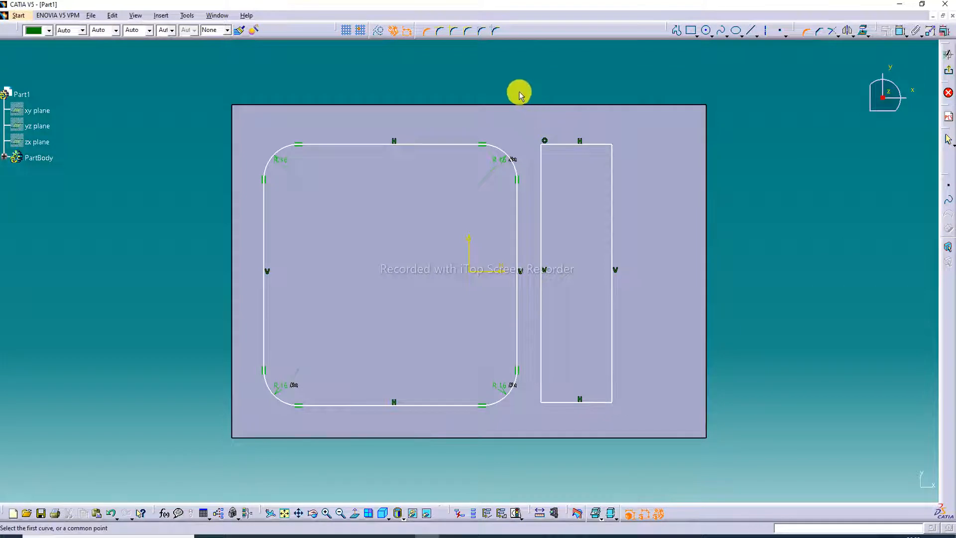
left_click(650, 419)
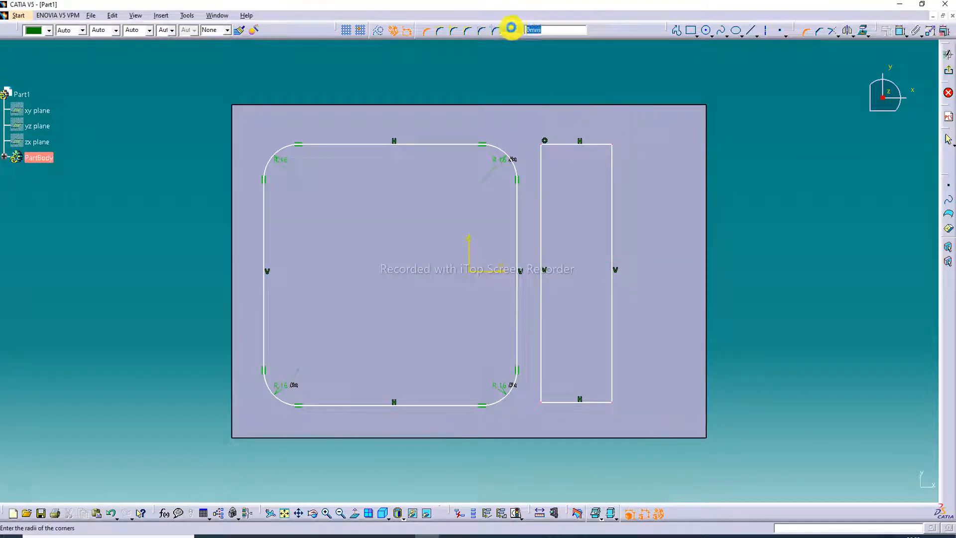
type("4")
key("Return")
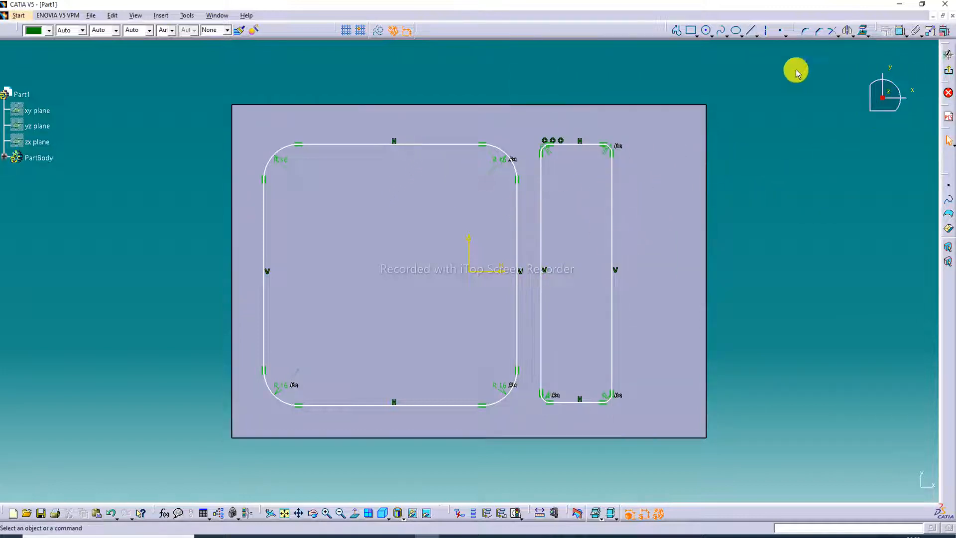
- Apply a parallelism constraint between the upper edges of the large and narrow rounded rectangles
left_click(451, 144)
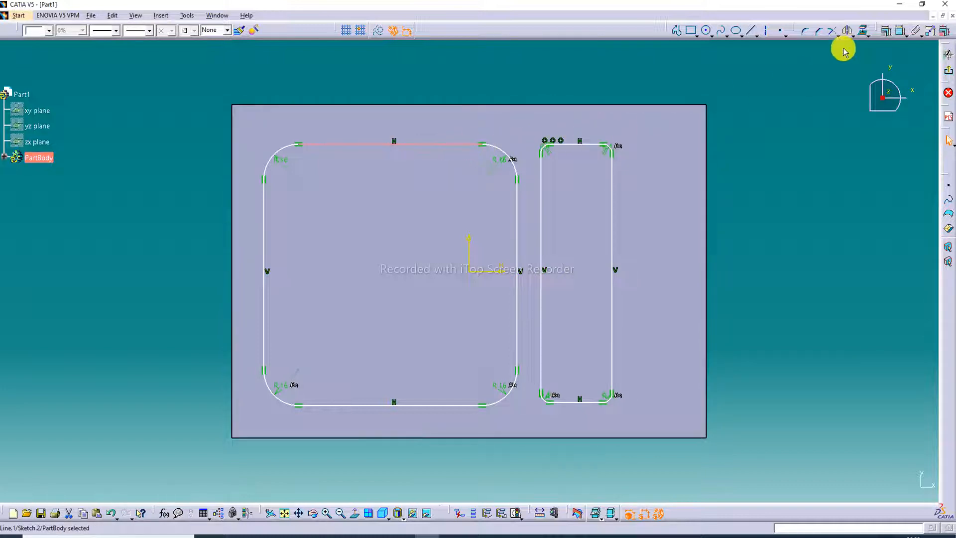
left_click(889, 37)
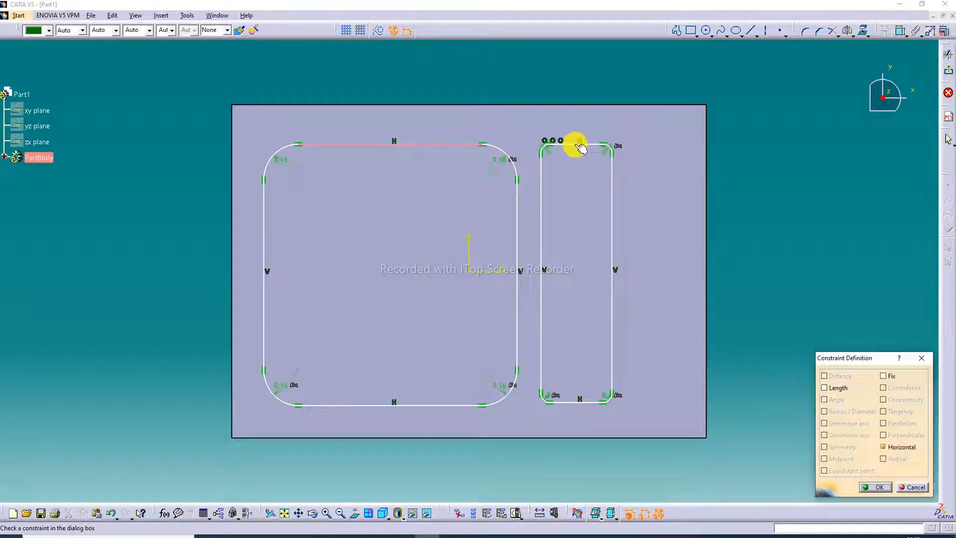
left_click(921, 358)
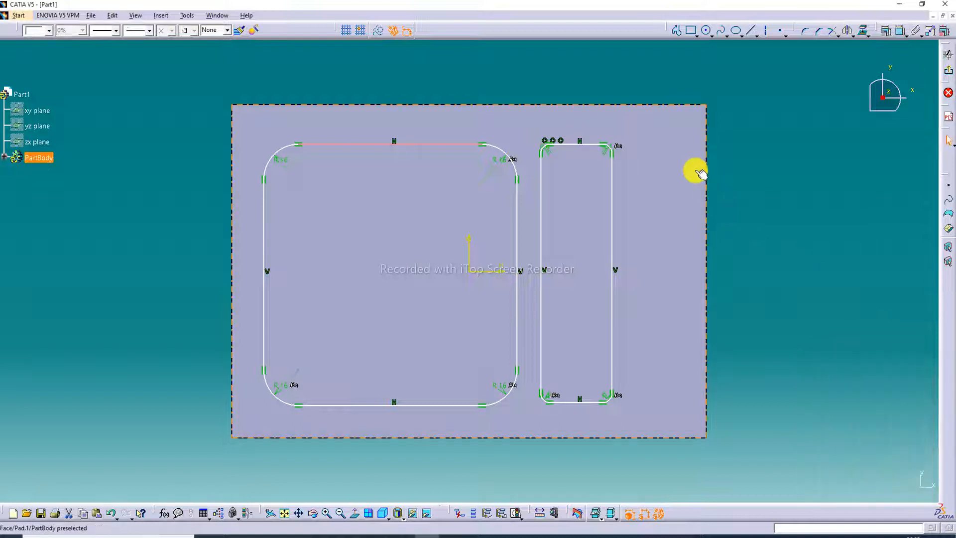
left_click(580, 145)
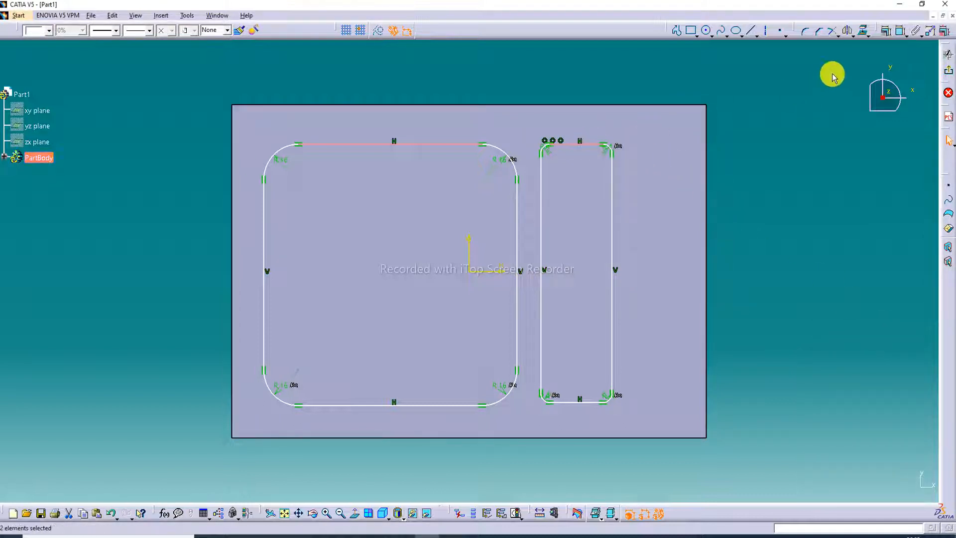
left_click(888, 34)
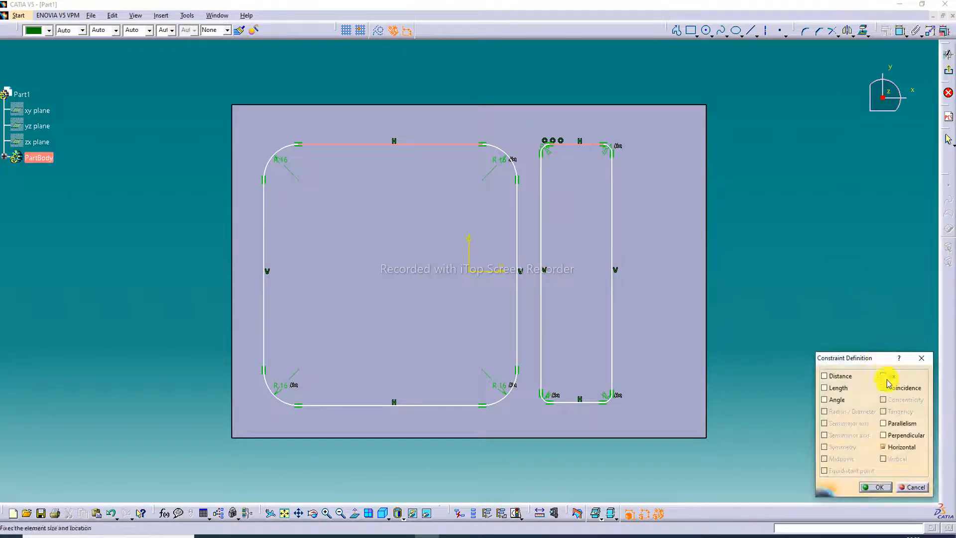
left_click(889, 423)
left_click(872, 488)
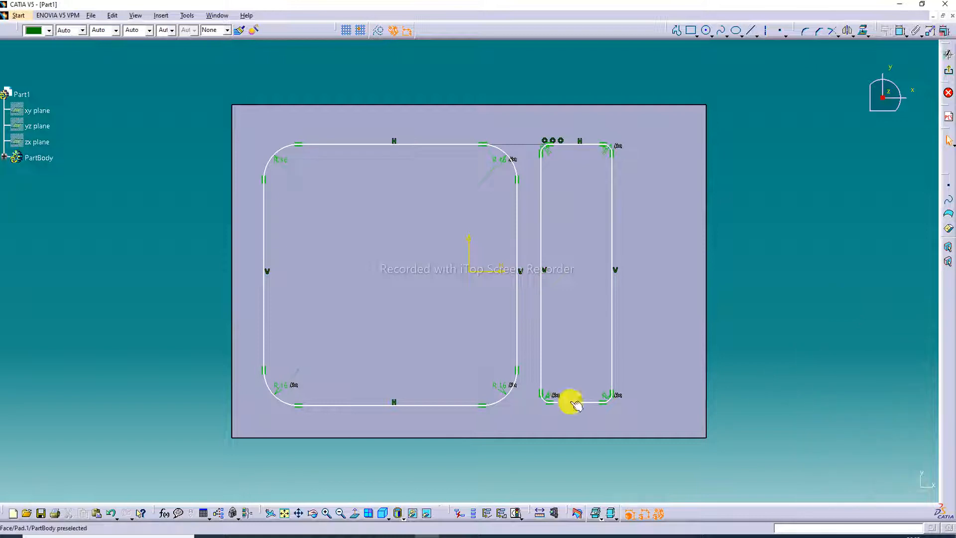
- Apply a parallelism constraint between the lower edges of the large and narrow rounded rectangles
left_click(421, 405)
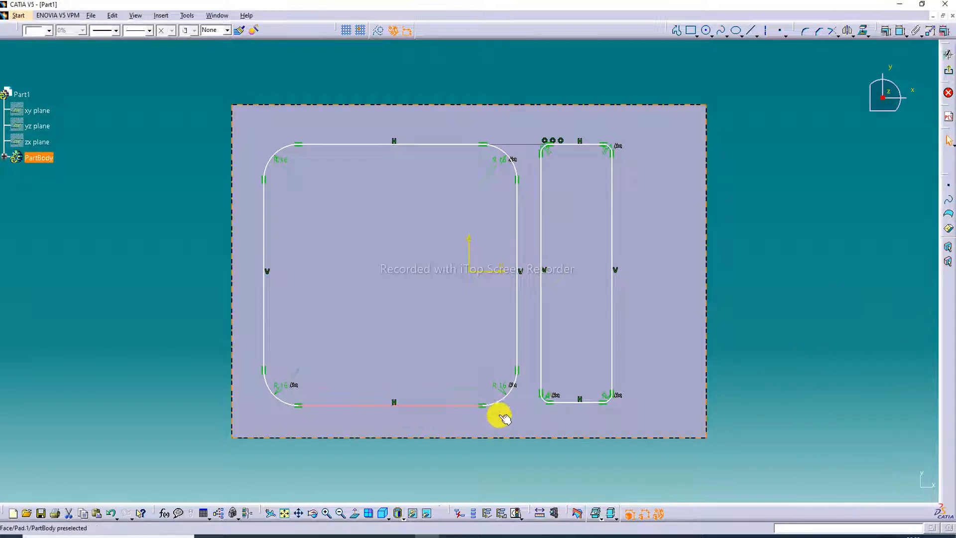
left_click(565, 403, "ctrl")
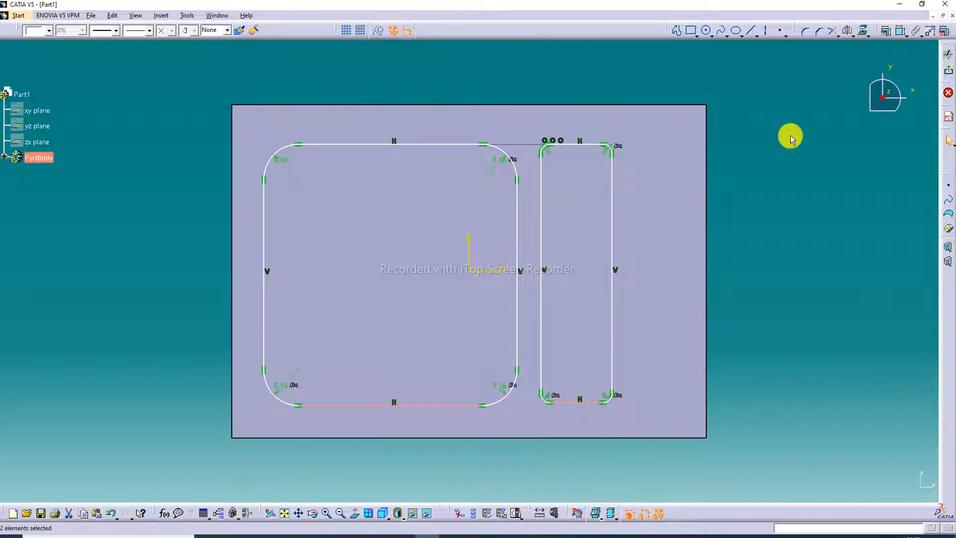
left_click(888, 32)
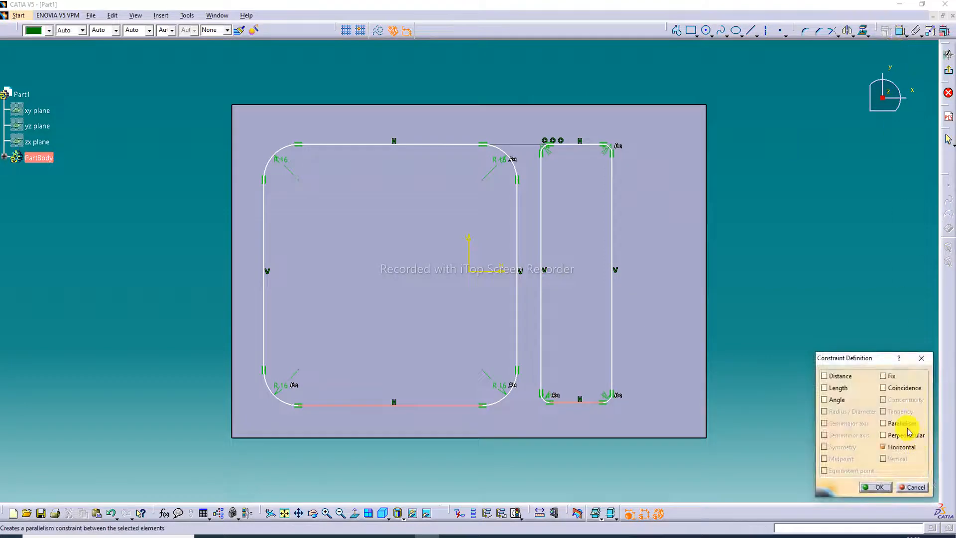
left_click(900, 424)
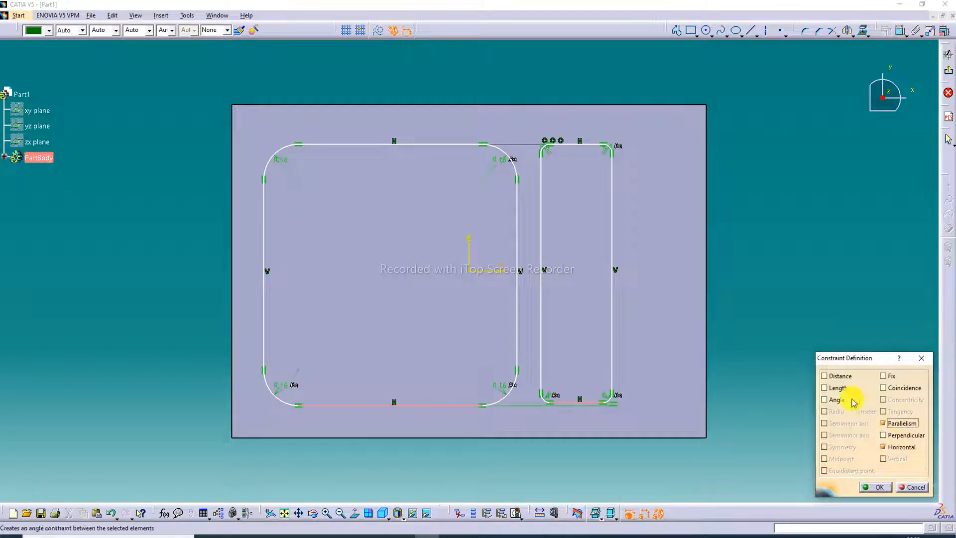
left_click(883, 488)
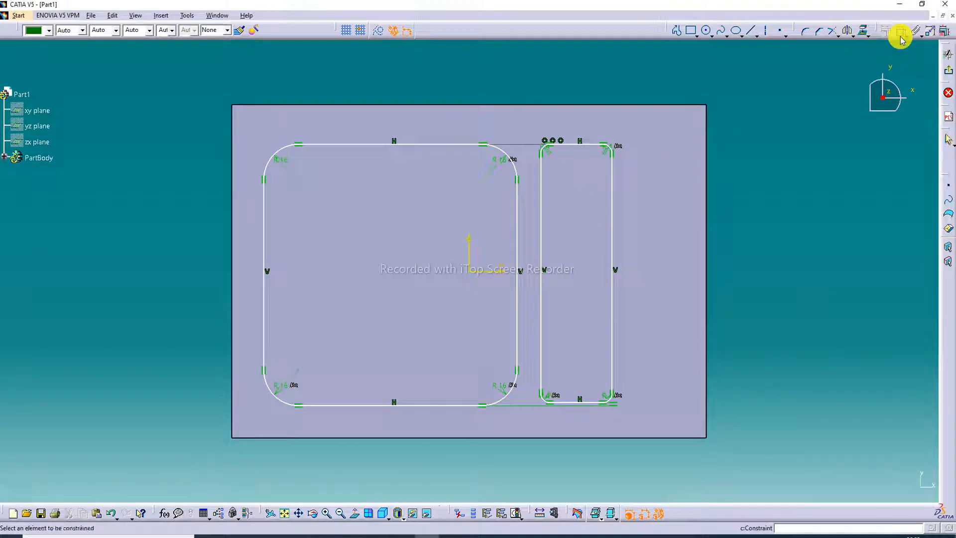
- Dimension the large rectangle's distances from the block's left and lower edges
left_click(264, 237)
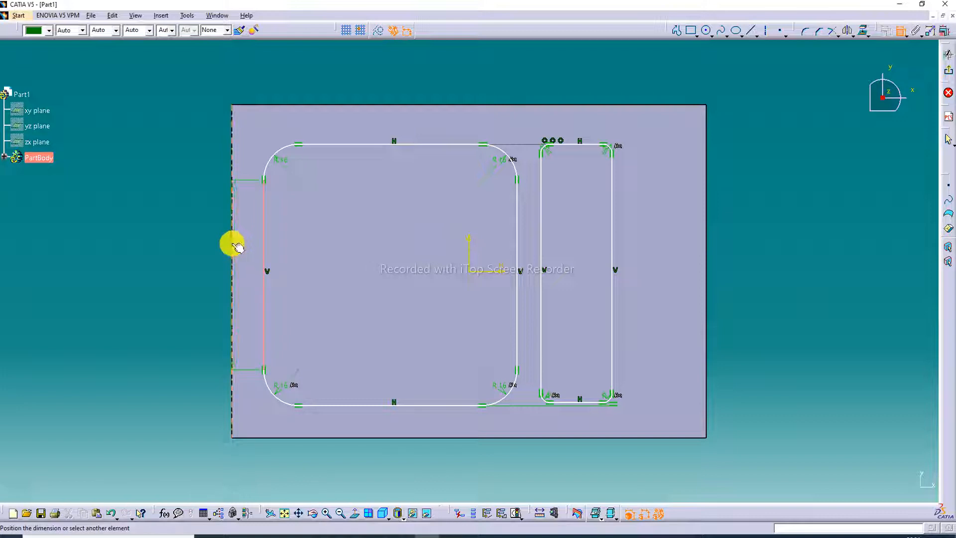
left_click(244, 238)
left_click(385, 406)
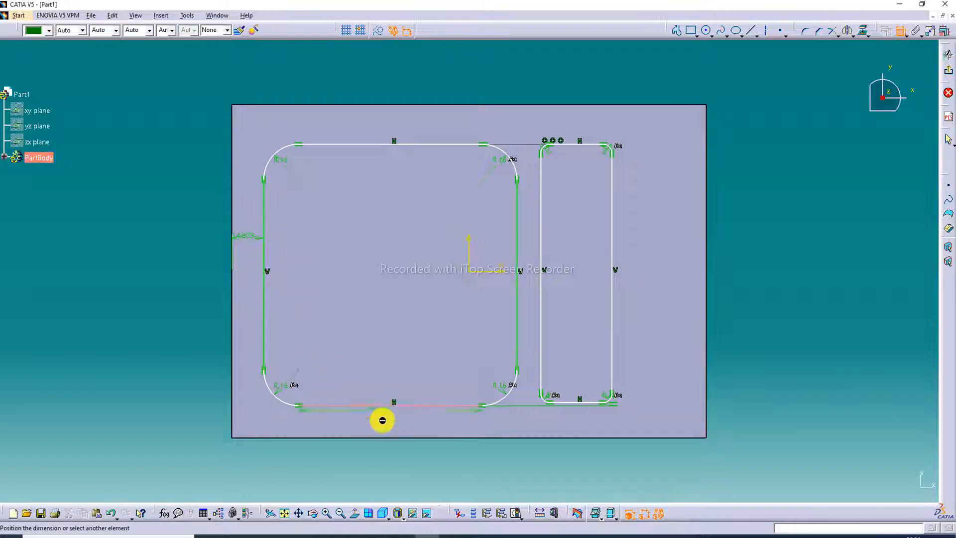
left_click(387, 422)
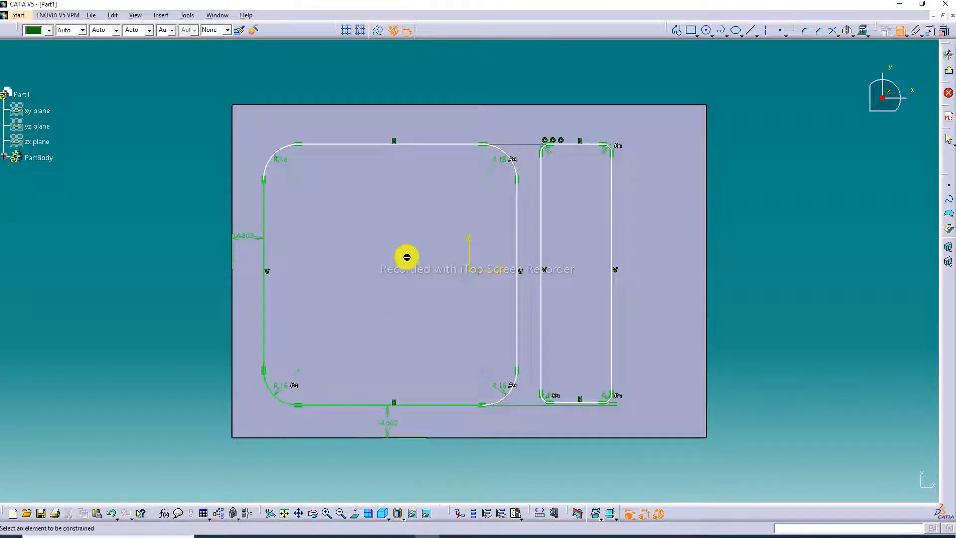
- Dimension the large rectangle's overall width and height, placing both dimensions outside the block
left_click(264, 227)
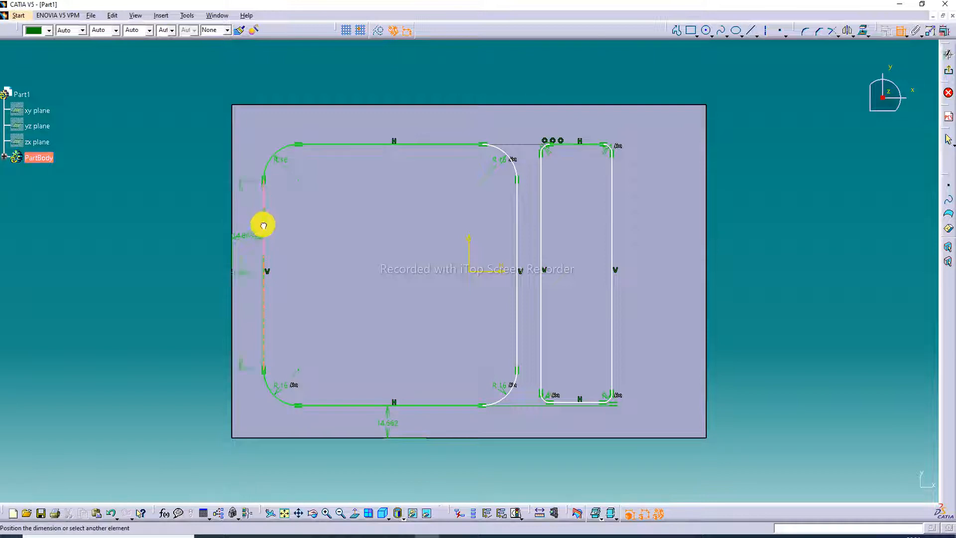
left_click(520, 242)
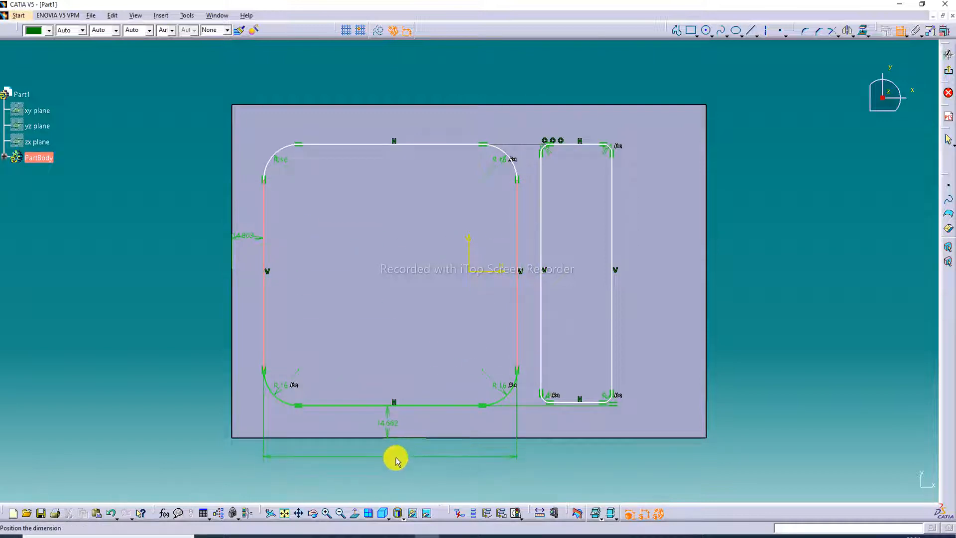
left_click(395, 457)
left_click(395, 145)
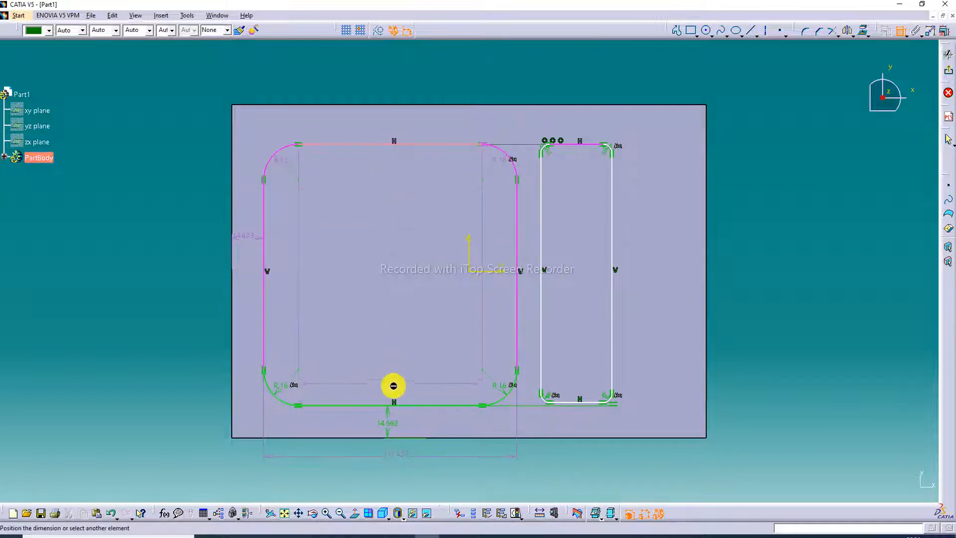
left_click(395, 405)
left_click(200, 293)
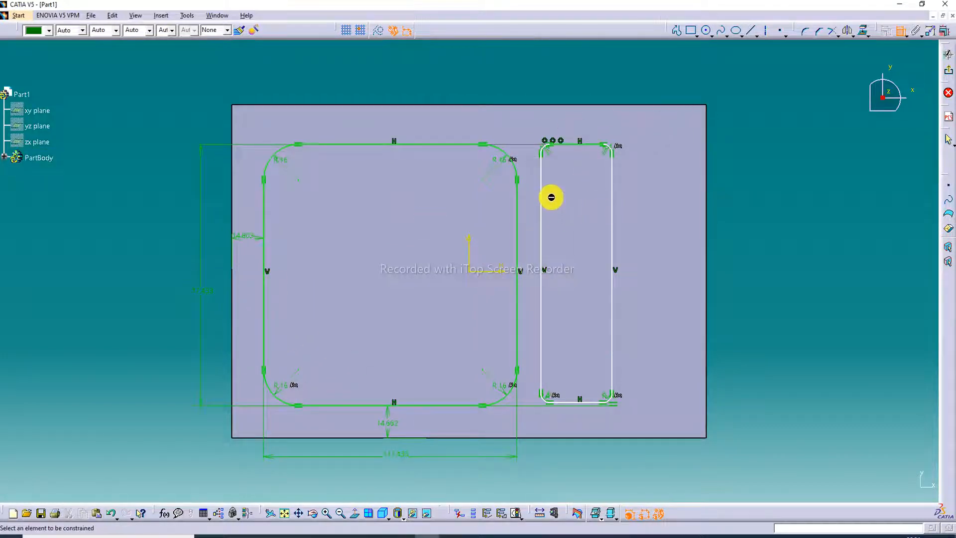
- Dimension the gap between the two rectangles and the width of the narrow rectangle
left_click(517, 218)
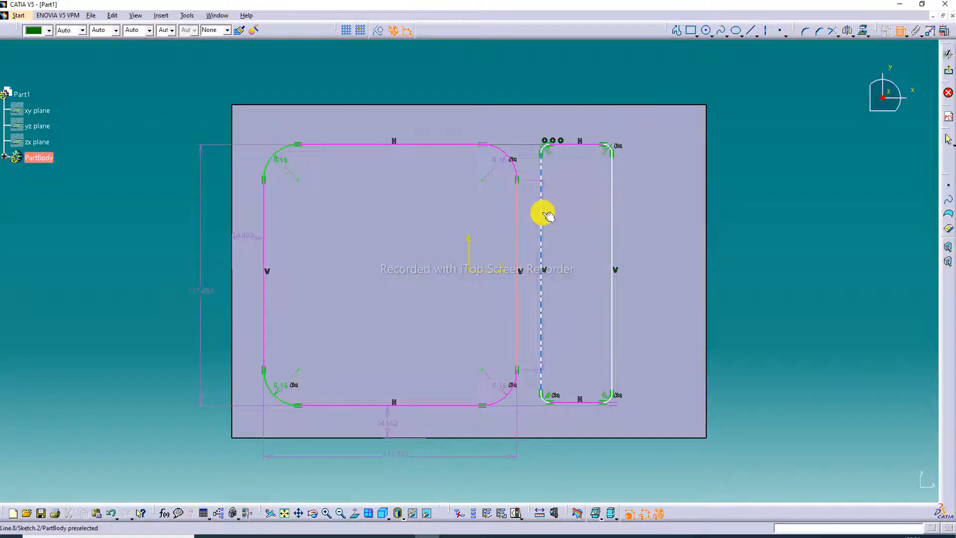
left_click(541, 210)
left_click(536, 210)
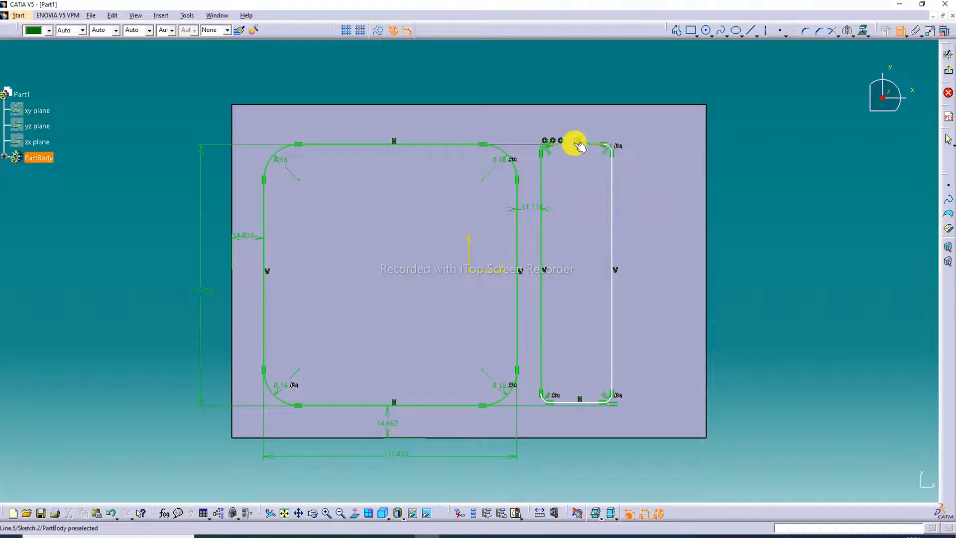
left_click(547, 188)
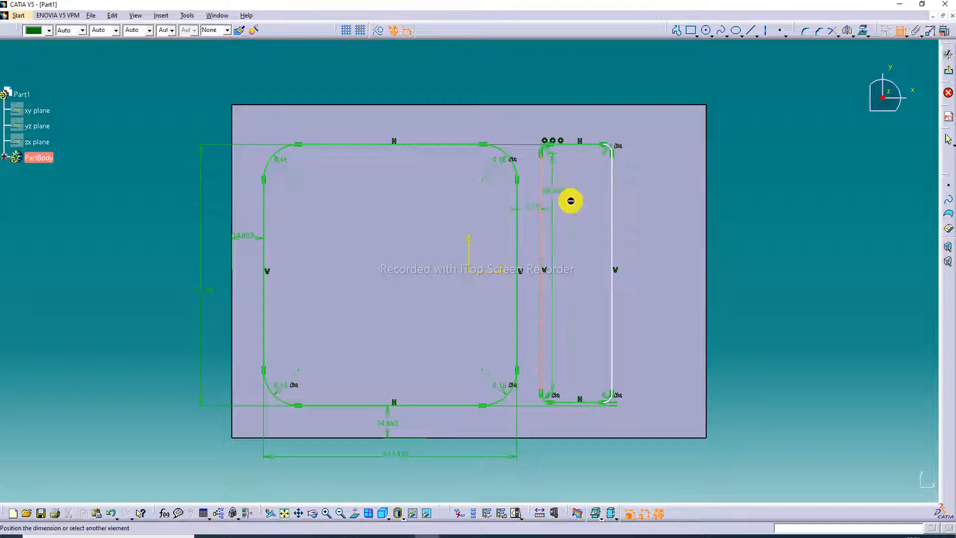
left_click(612, 205)
left_click(583, 424)
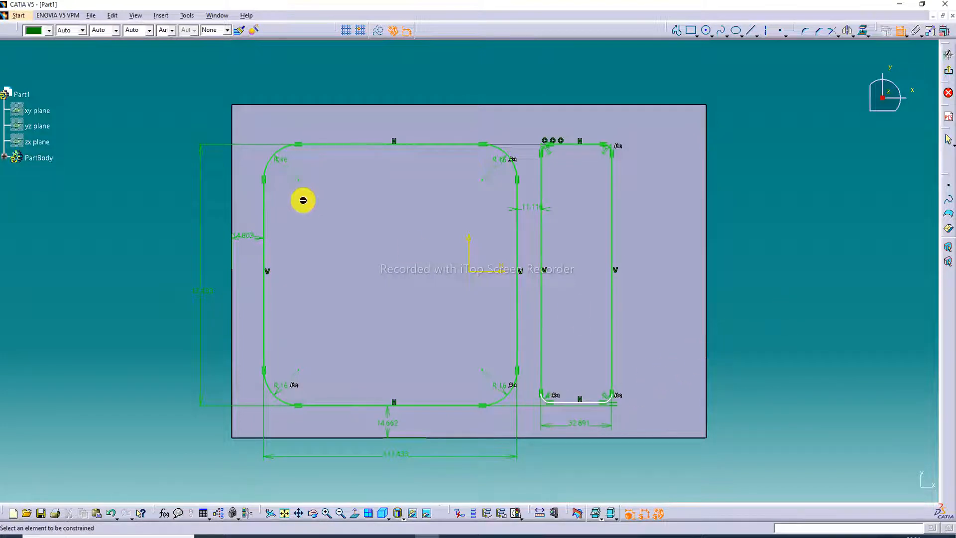
- Undo all the distance, width and height dimensions and the parallelism constraint between the rectangles' lower edges
left_click(110, 514)
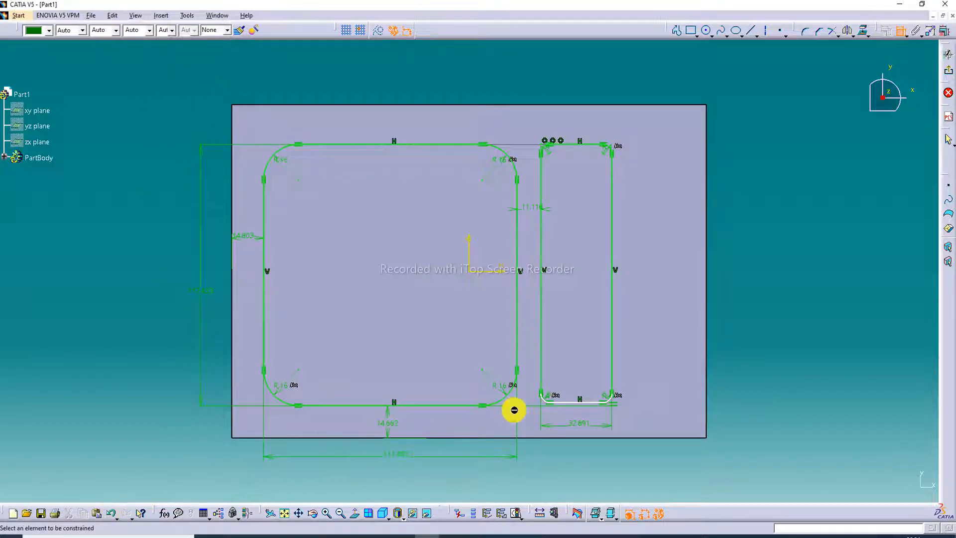
left_click(112, 512)
left_click(112, 513)
left_click(112, 512)
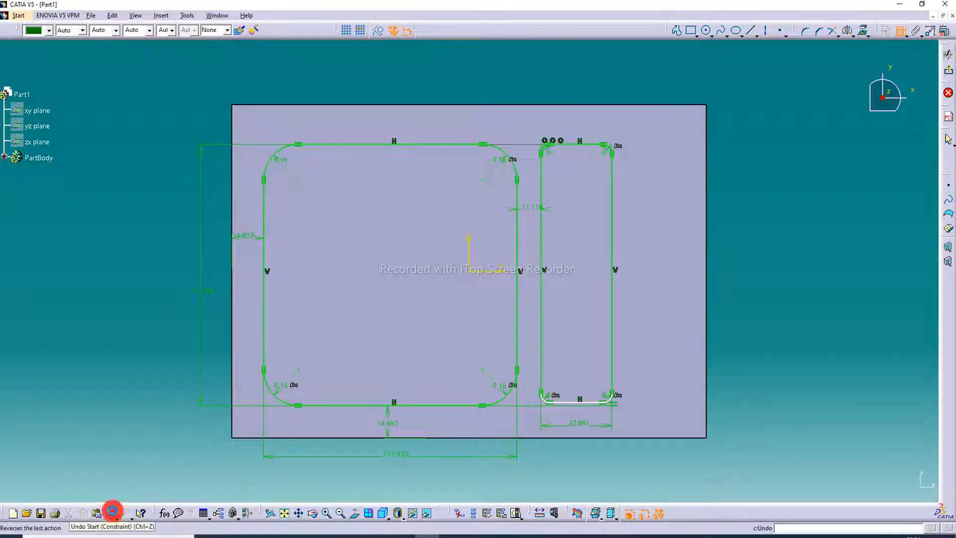
left_click(113, 513)
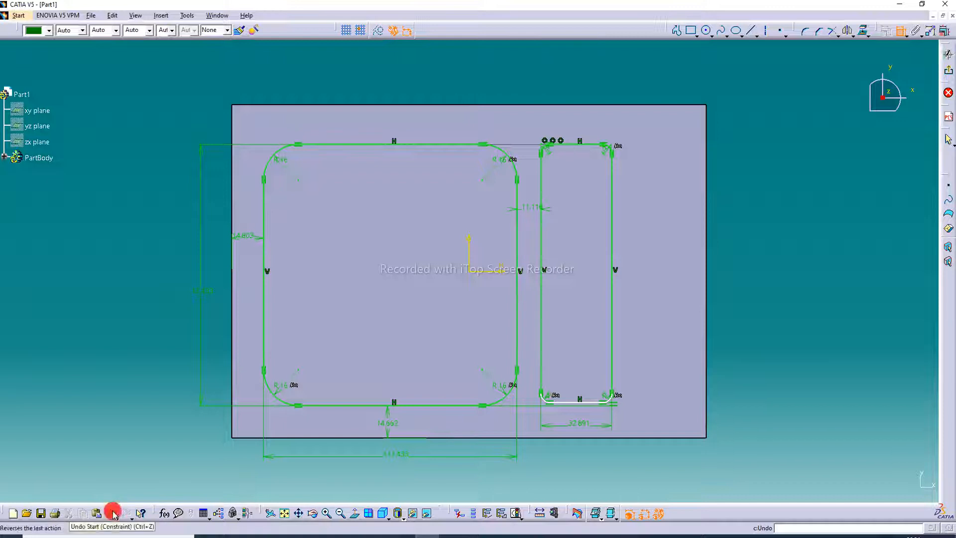
left_click(901, 32)
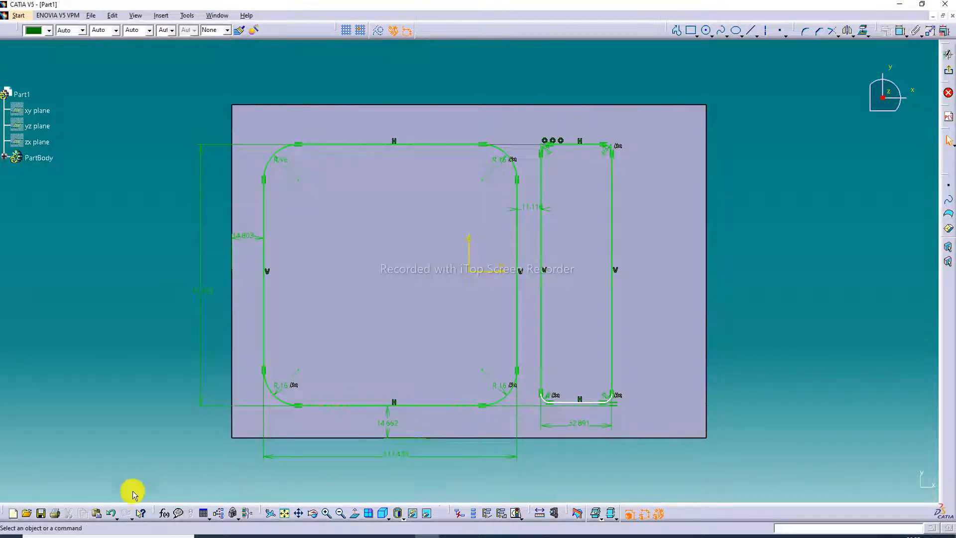
left_click(111, 515)
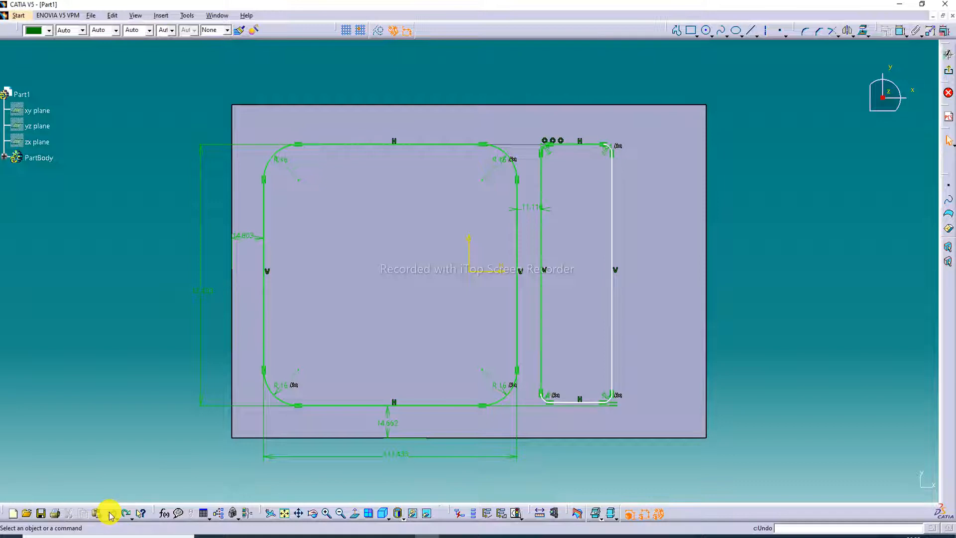
left_click(111, 514)
left_click(110, 513)
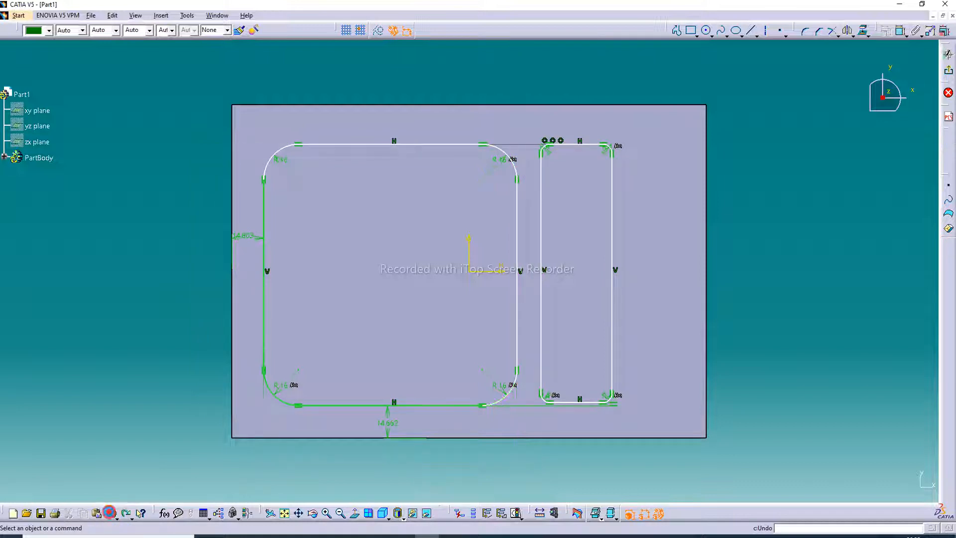
left_click(110, 514)
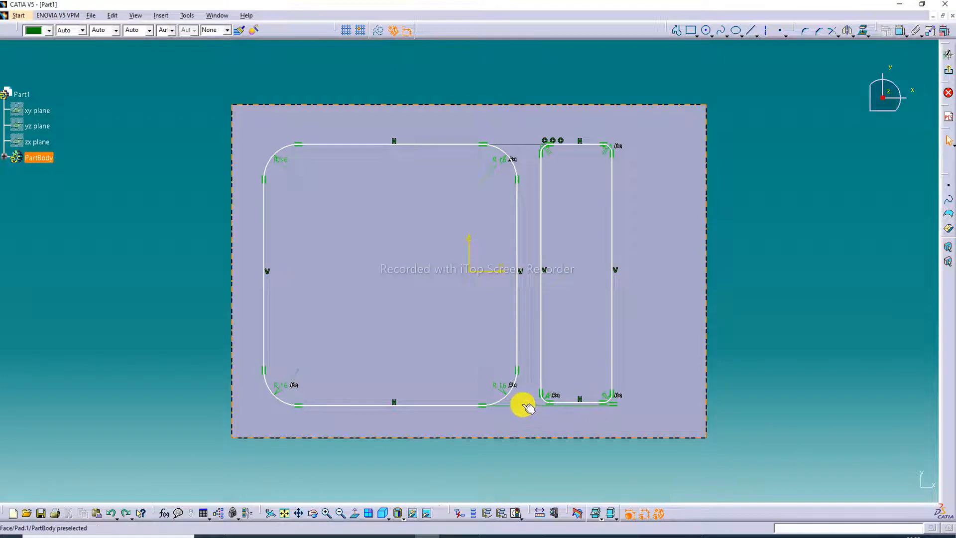
left_click(113, 514)
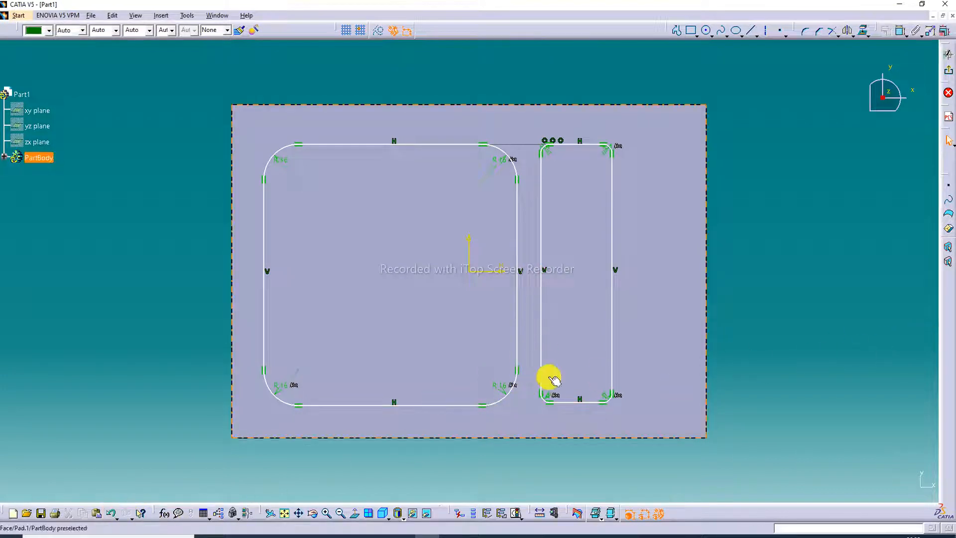
left_click(442, 405)
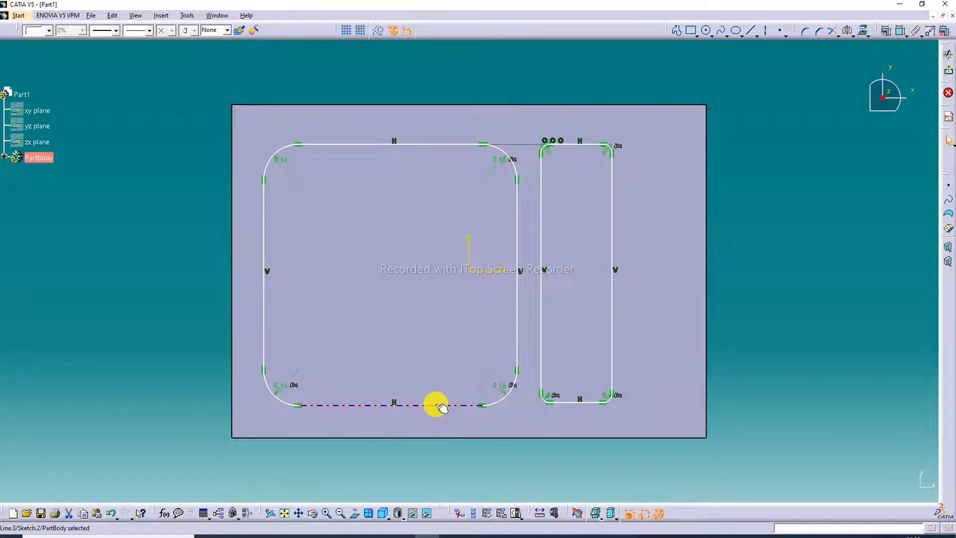
left_click(578, 404, "ctrl")
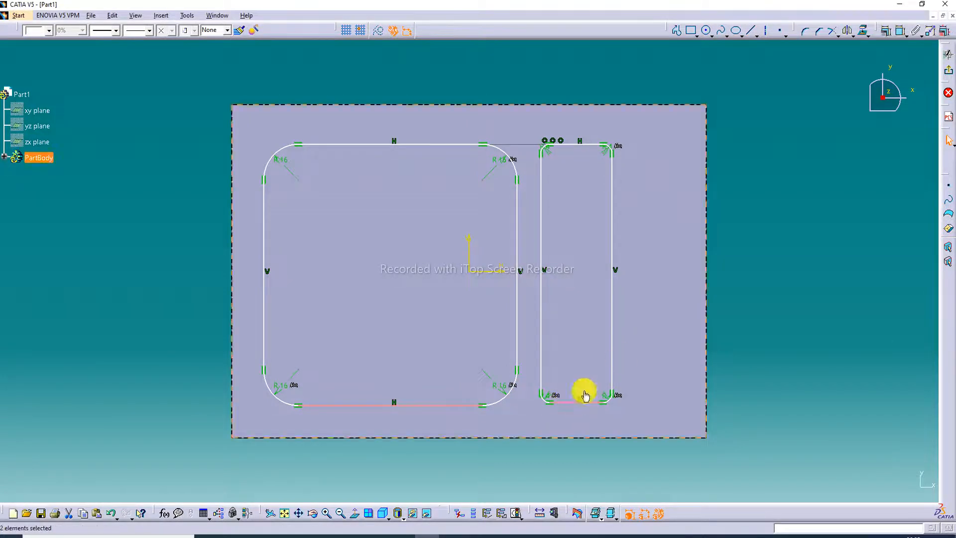
left_click(887, 34)
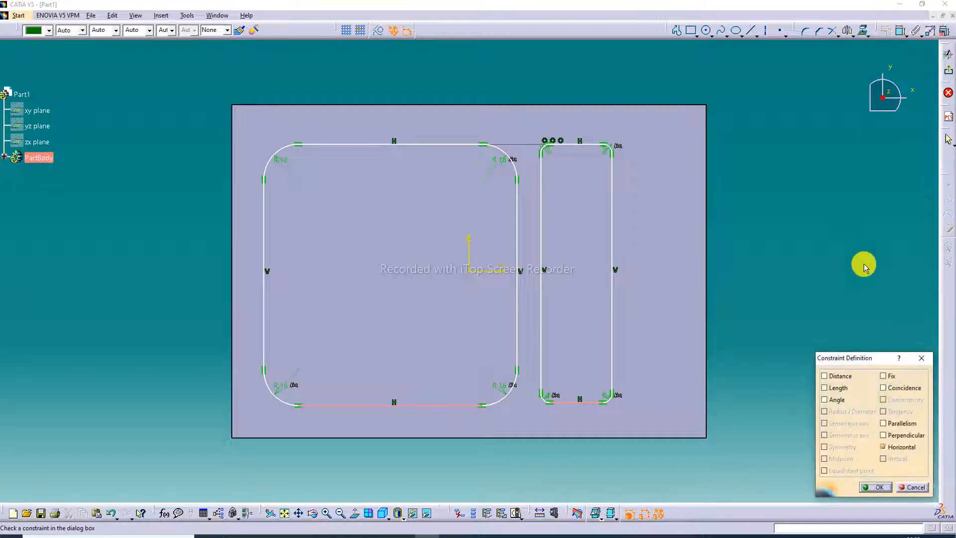
left_click(899, 424)
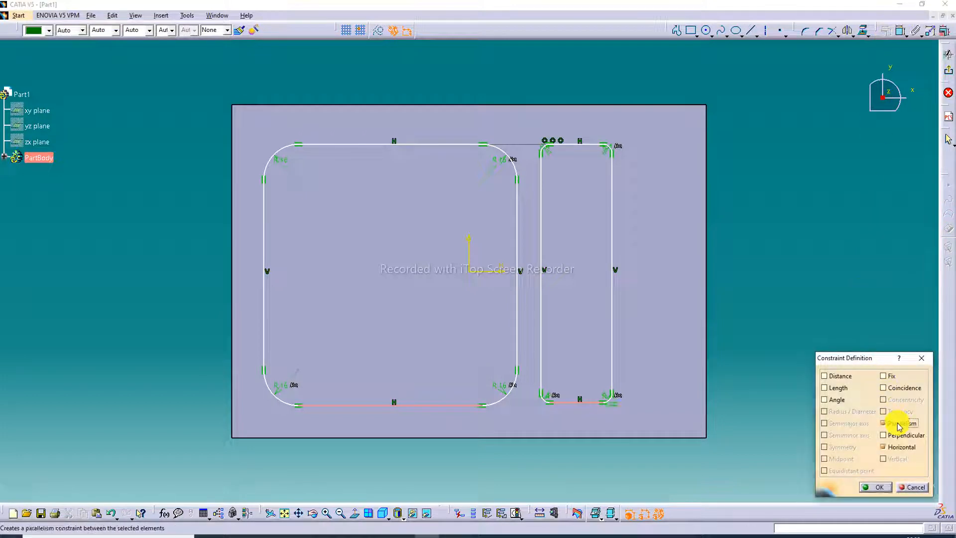
left_click(922, 358)
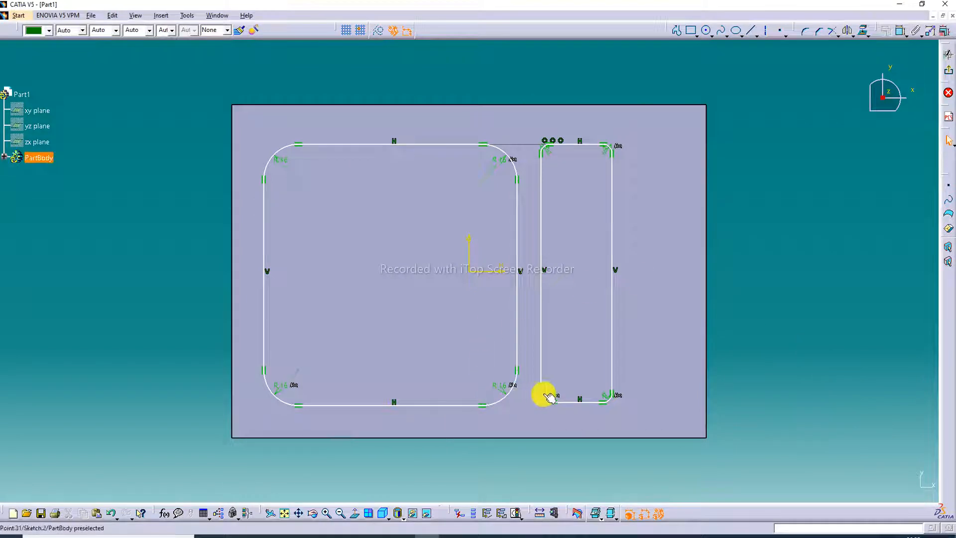
left_click(430, 408)
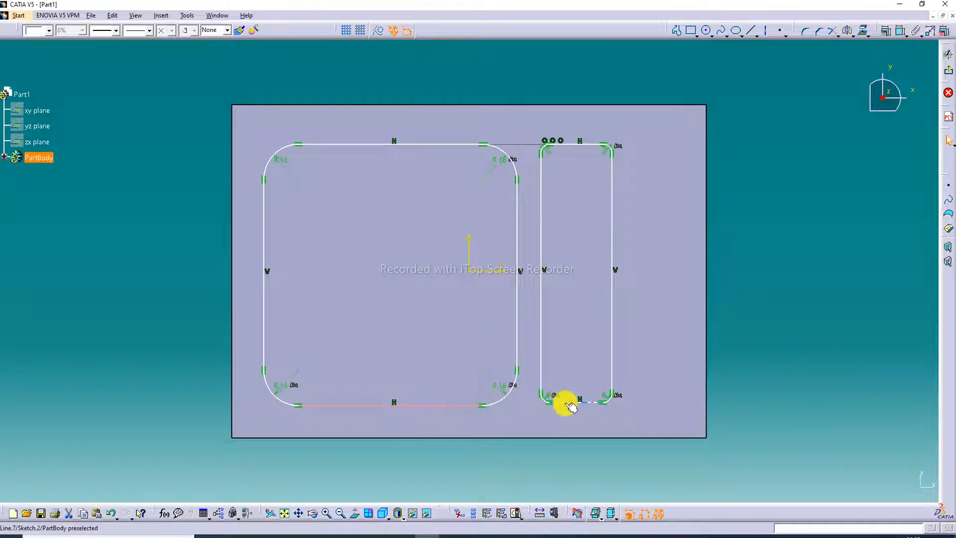
left_click(899, 31)
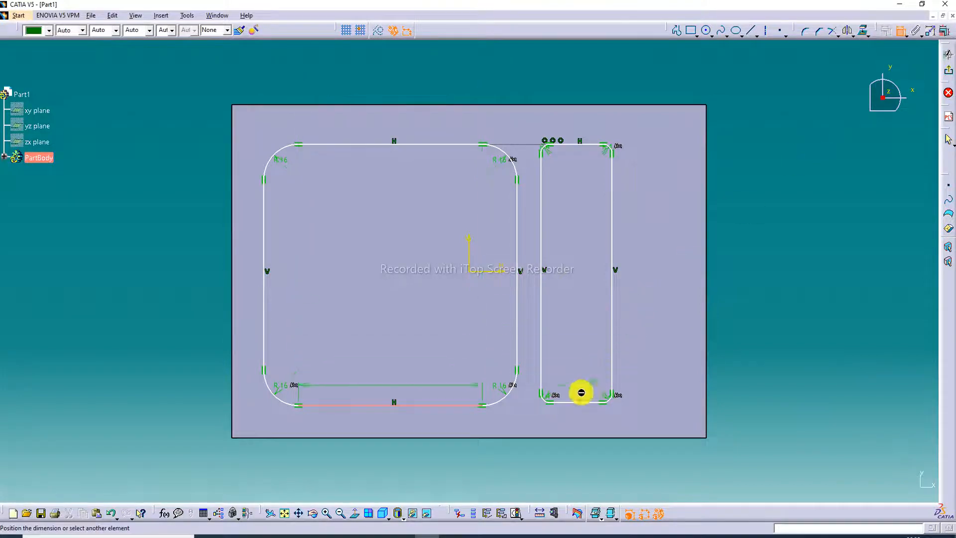
right_click(567, 402)
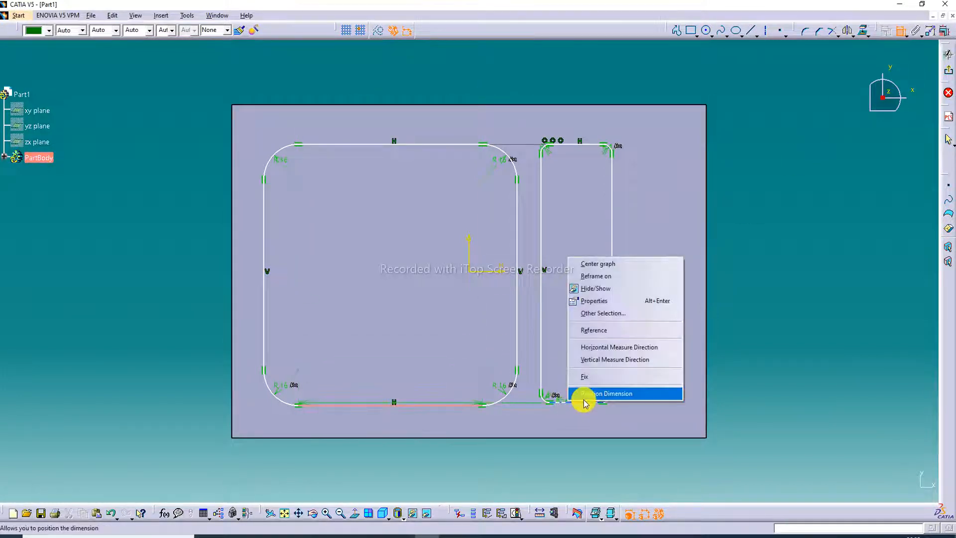
left_click(729, 257)
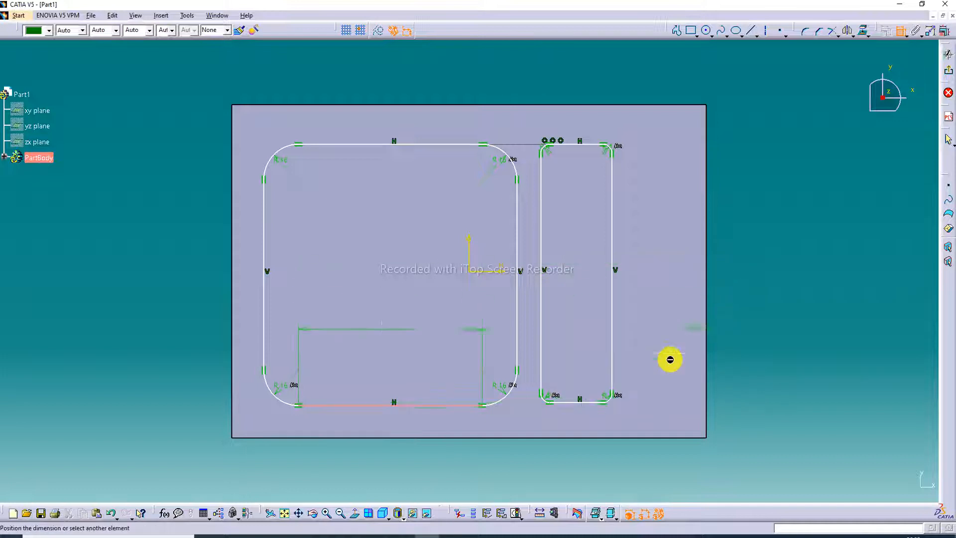
left_click(571, 401)
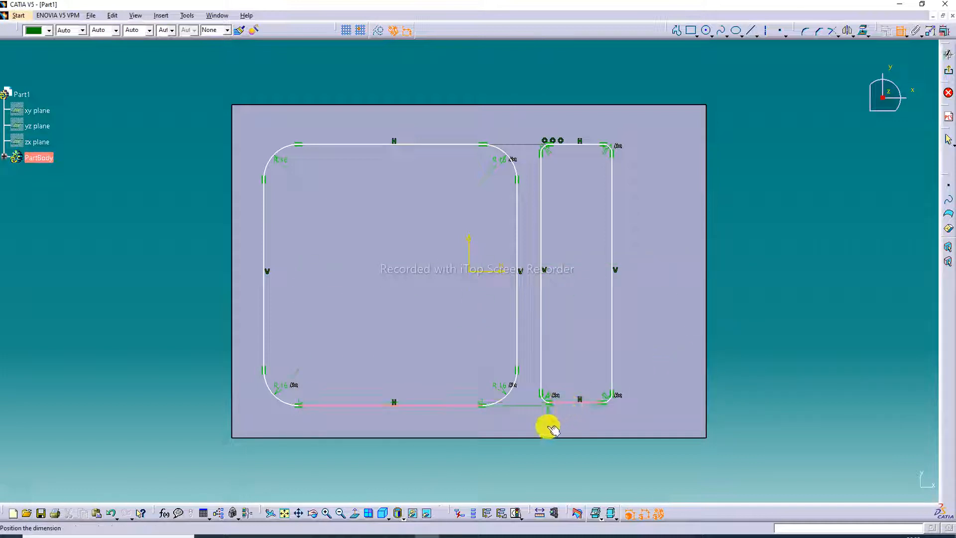
right_click(550, 427)
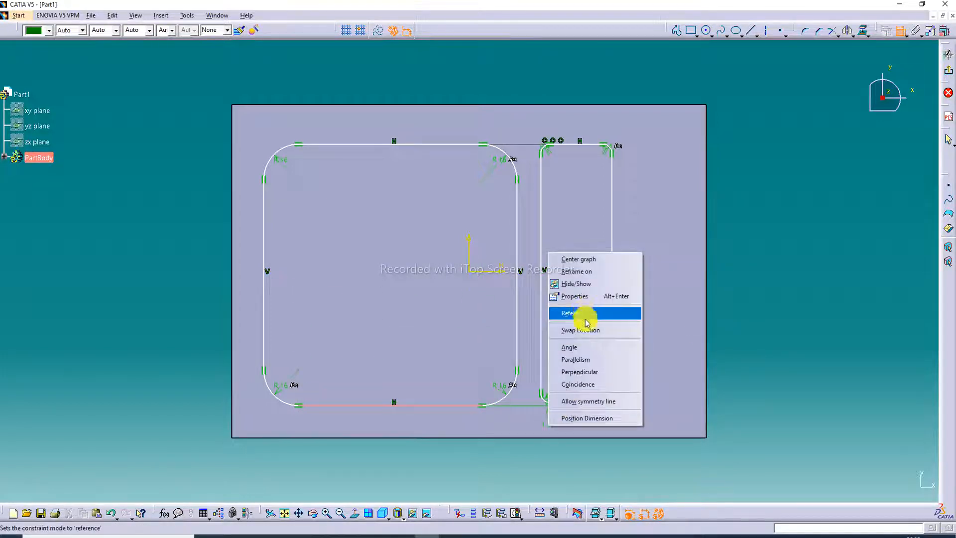
left_click(572, 359)
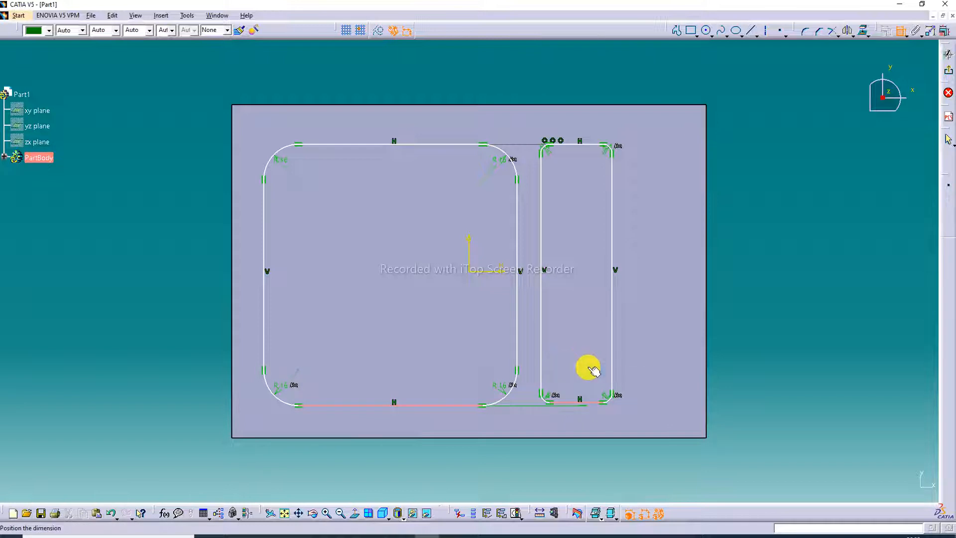
left_click(752, 348)
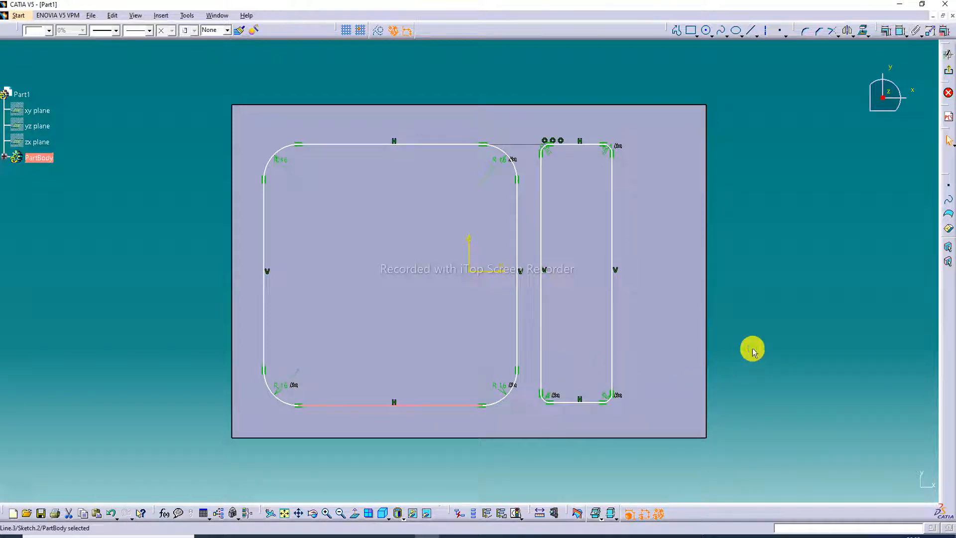
left_click(791, 341)
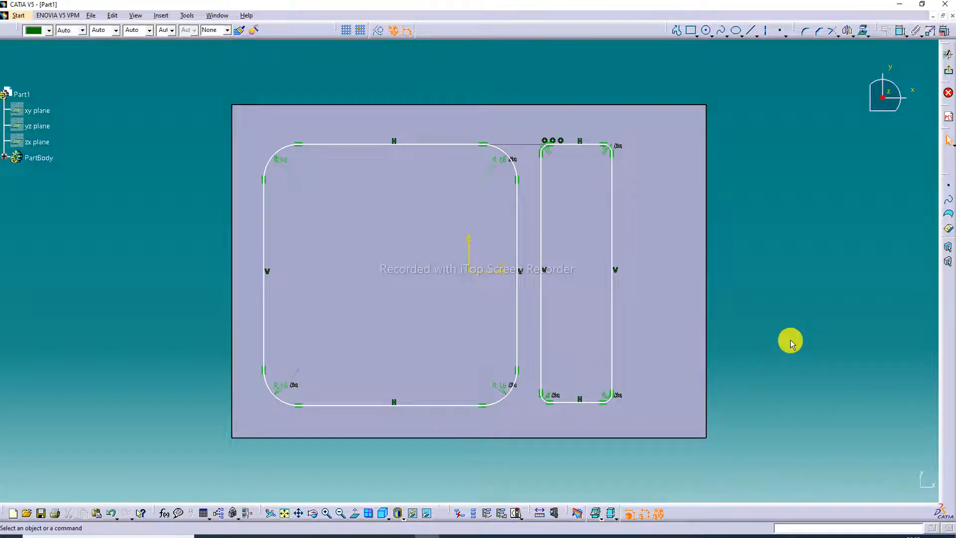
- Apply a coincidence constraint between the lower edges of the large and narrow rectangles
left_click(446, 405)
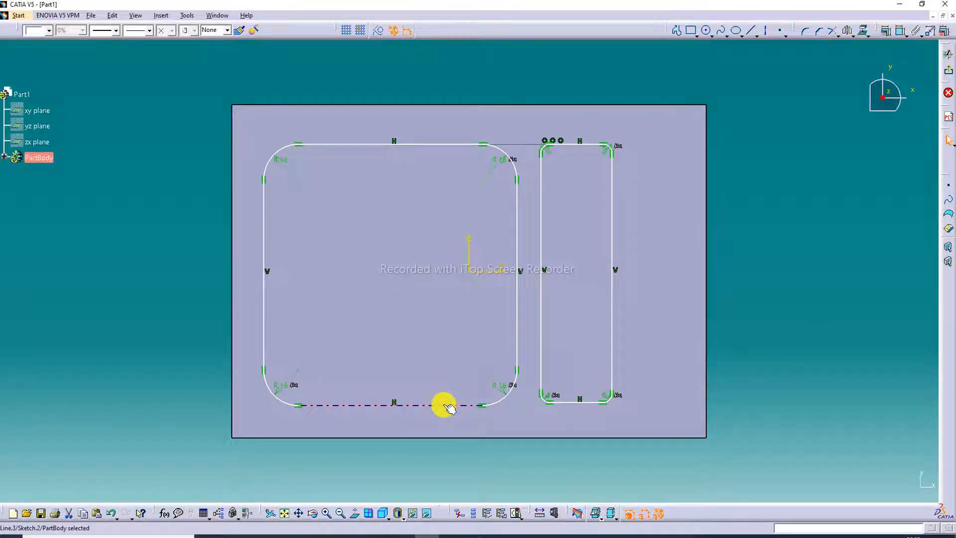
left_click(572, 404, "ctrl")
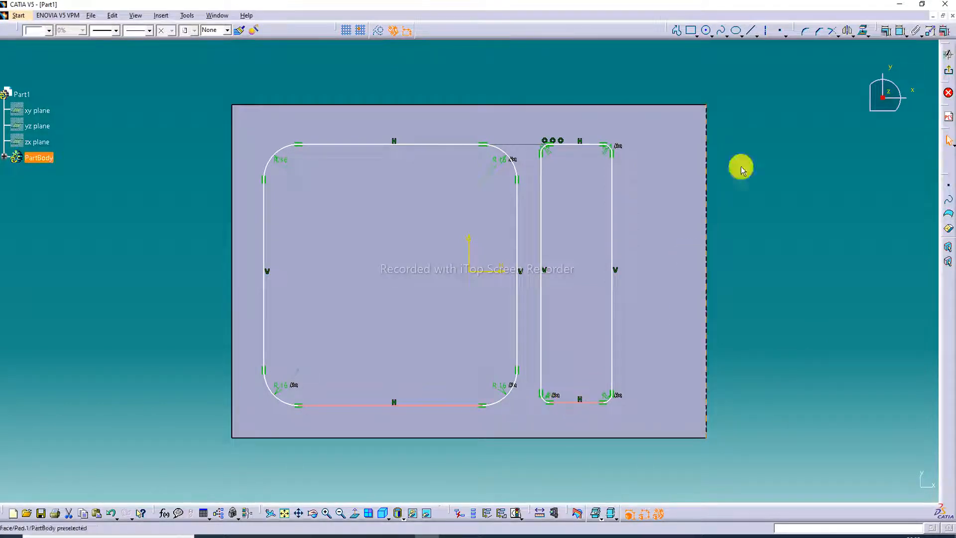
left_click(886, 30)
left_click(896, 389)
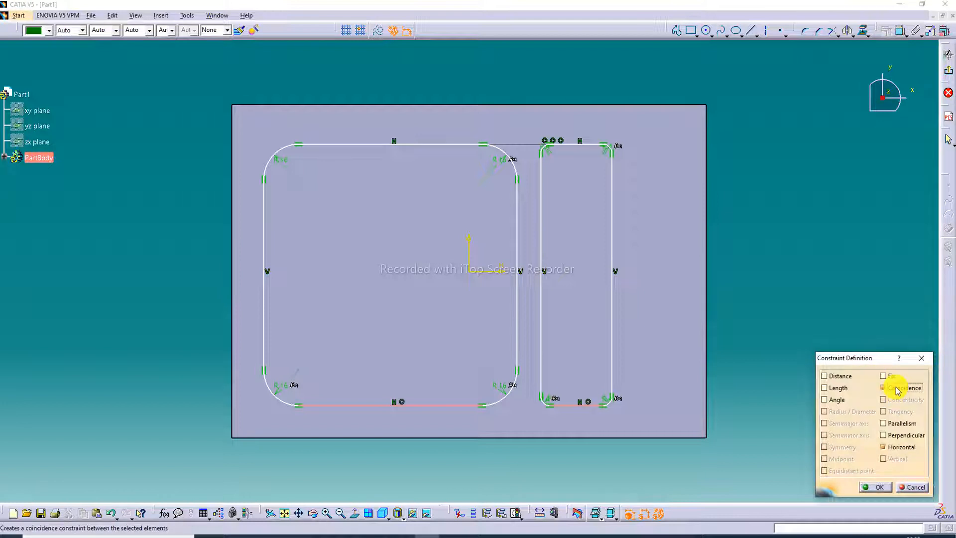
left_click(877, 488)
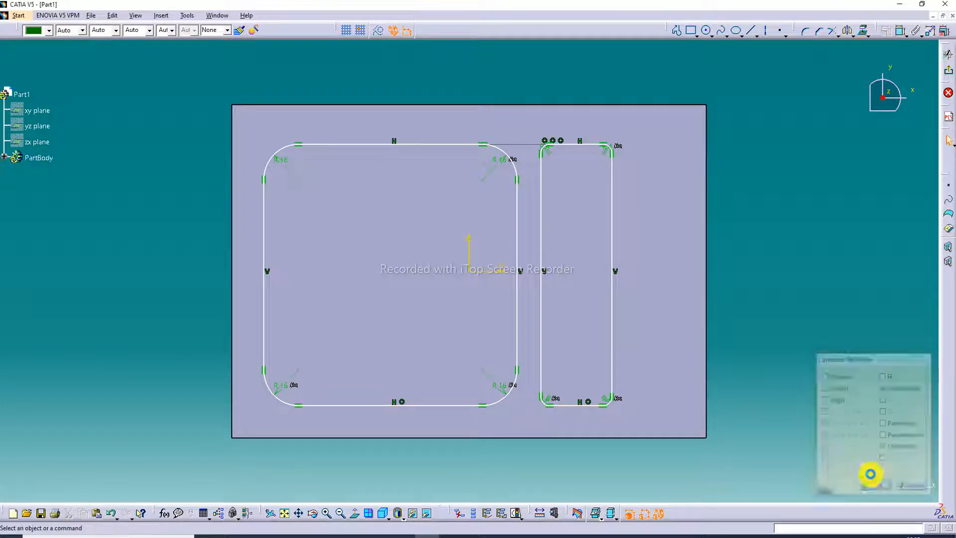
- Apply a coincidence constraint between the upper edges of the large and narrow rectangles
left_click(454, 144)
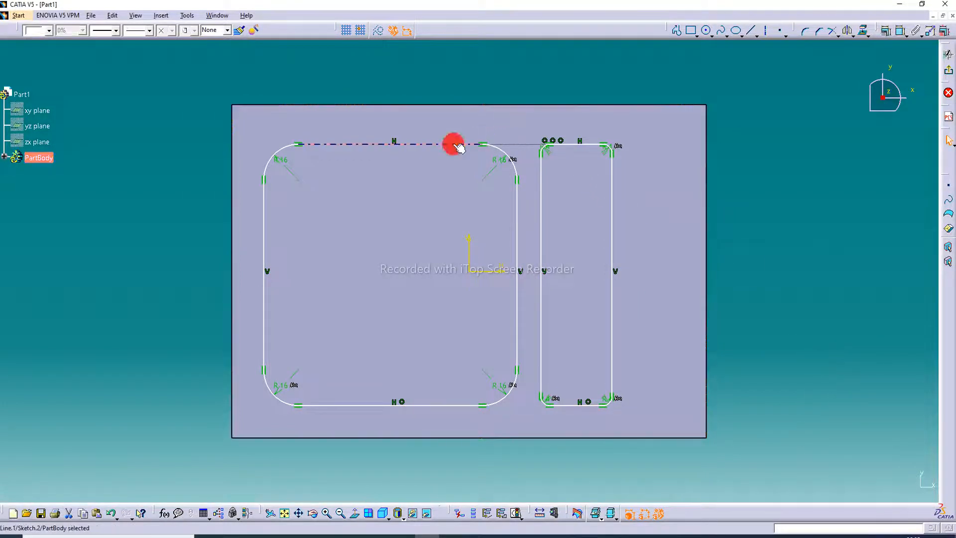
left_click(571, 145, "ctrl")
left_click(886, 30)
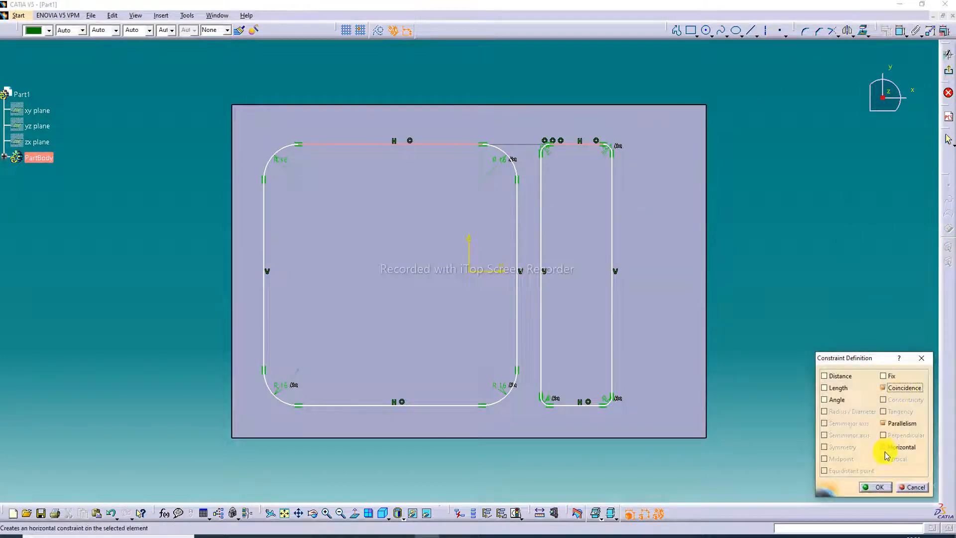
left_click(872, 487)
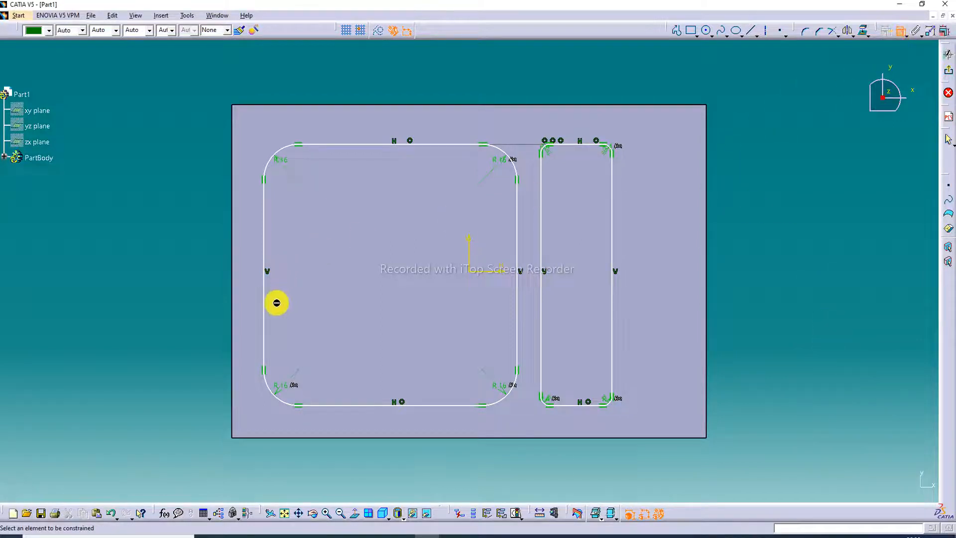
- Dimension the large rectangle's distances from the block's left and lower edges
left_click(228, 251)
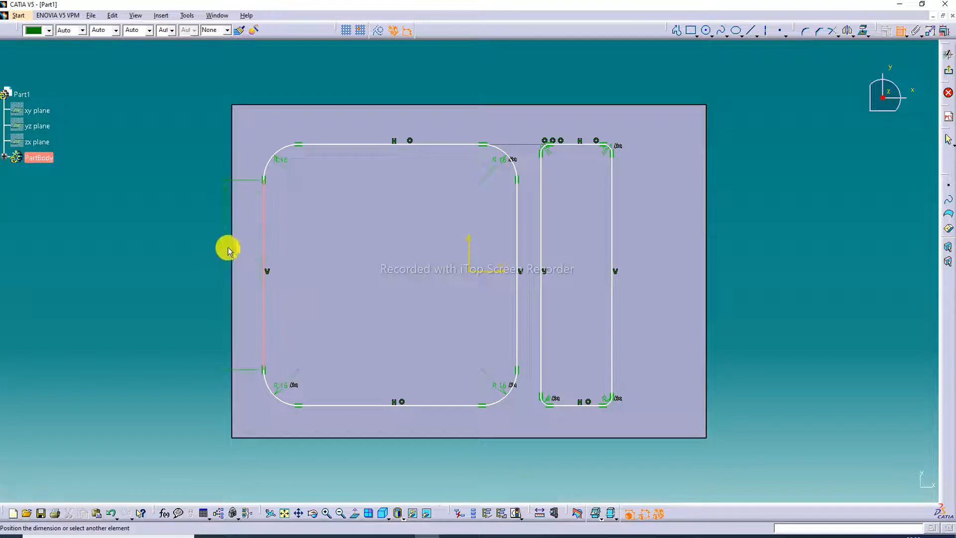
left_click(232, 245)
left_click(249, 241)
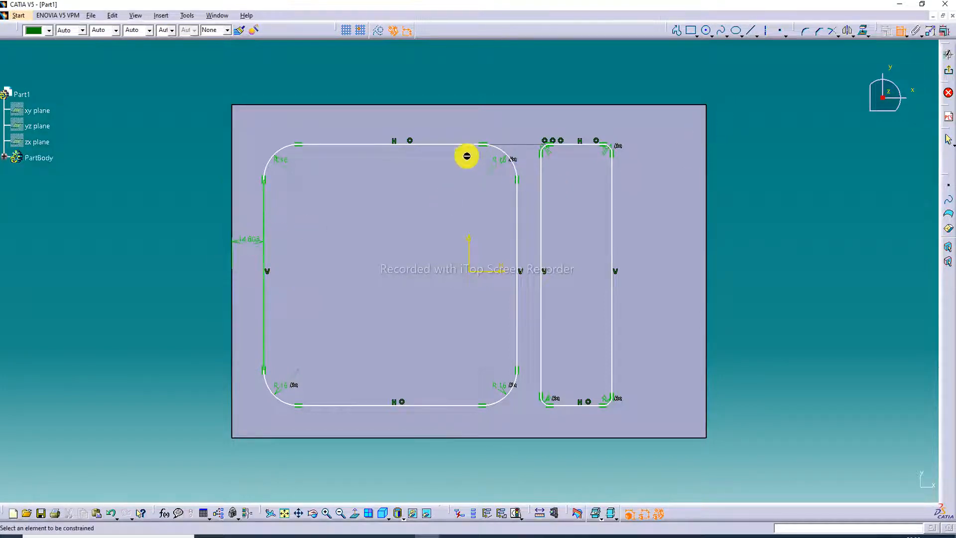
left_click(431, 405)
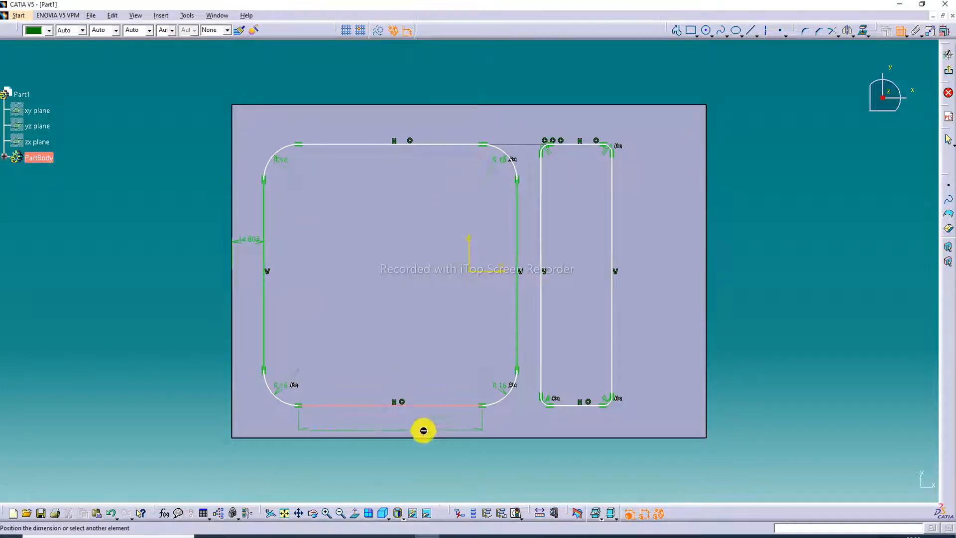
left_click(427, 441)
left_click(425, 420)
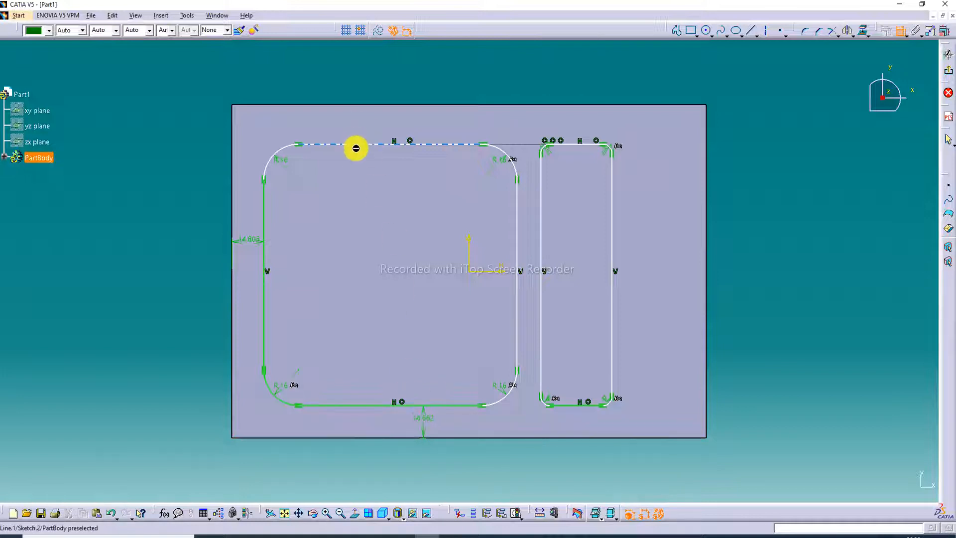
- Dimension the large rectangle's overall height and width, placing both dimensions outside the block
left_click(357, 144)
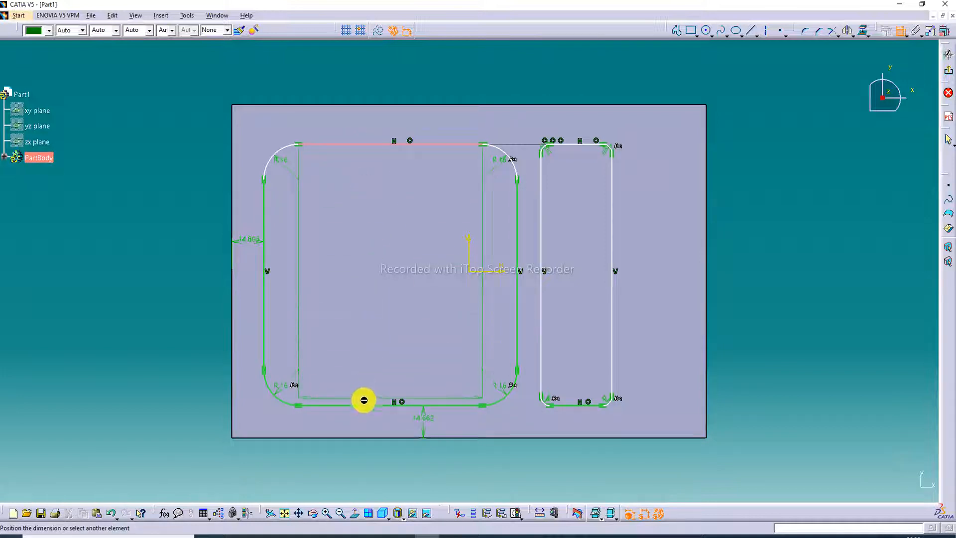
left_click(368, 406)
left_click(185, 309)
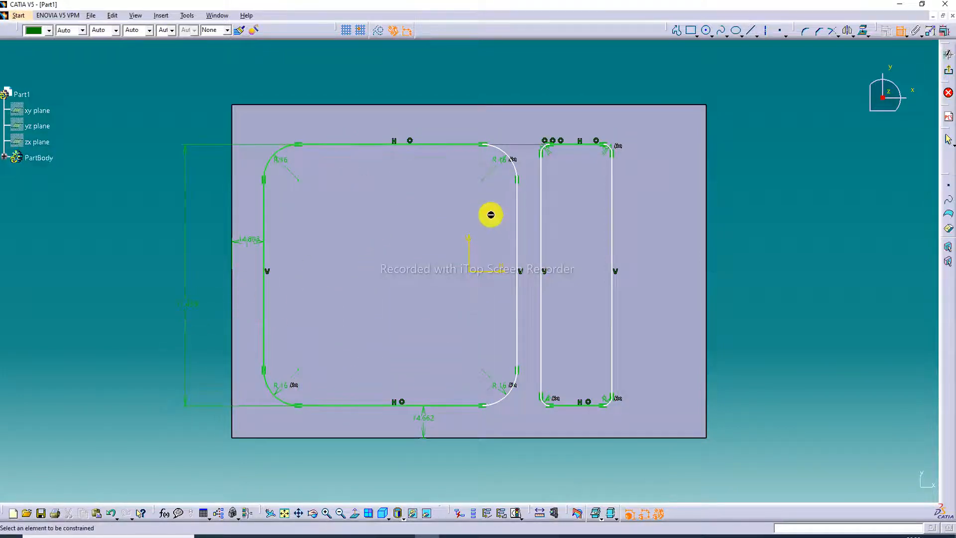
left_click(265, 205)
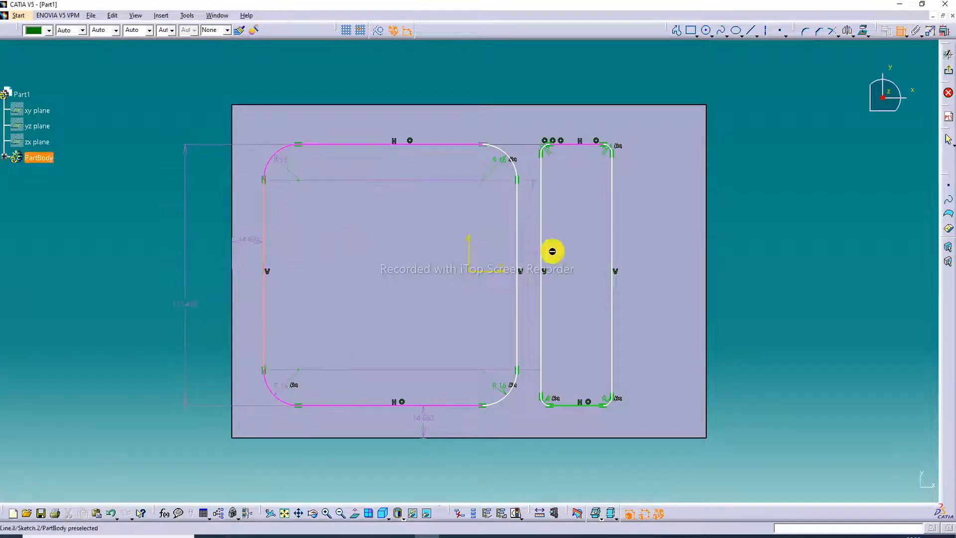
left_click(518, 230)
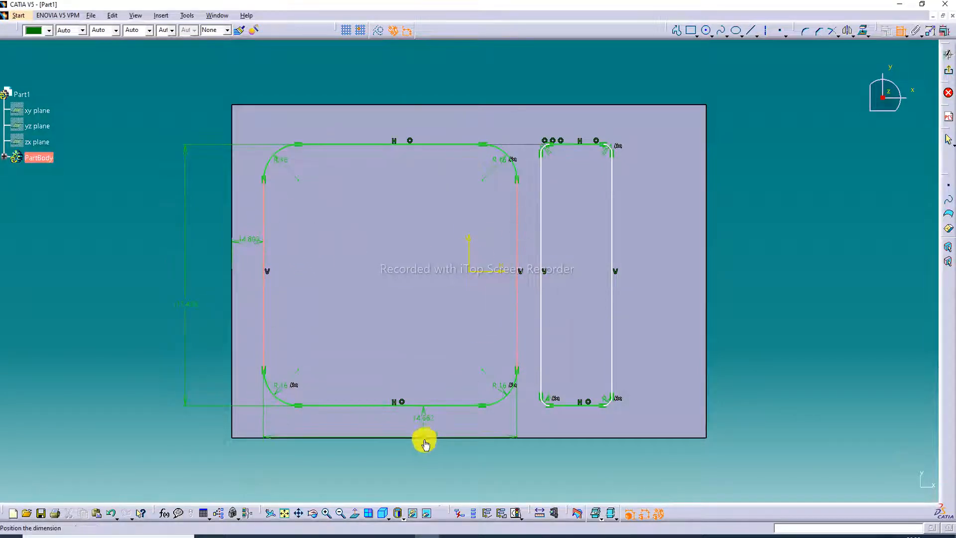
left_click(400, 464)
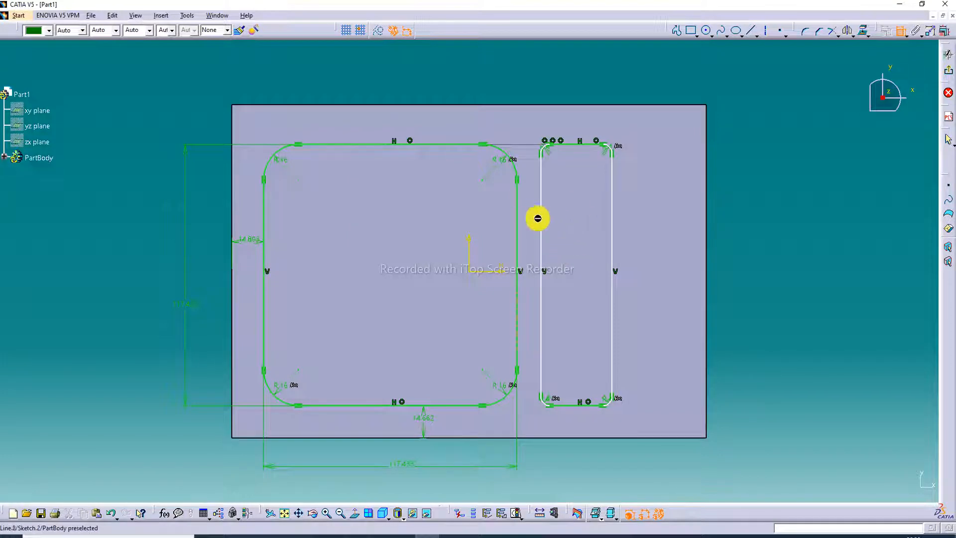
- Dimension the gap between the two rectangles and the narrow rectangle's width, placing the width dimension below the block
left_click(517, 217)
left_click(546, 215)
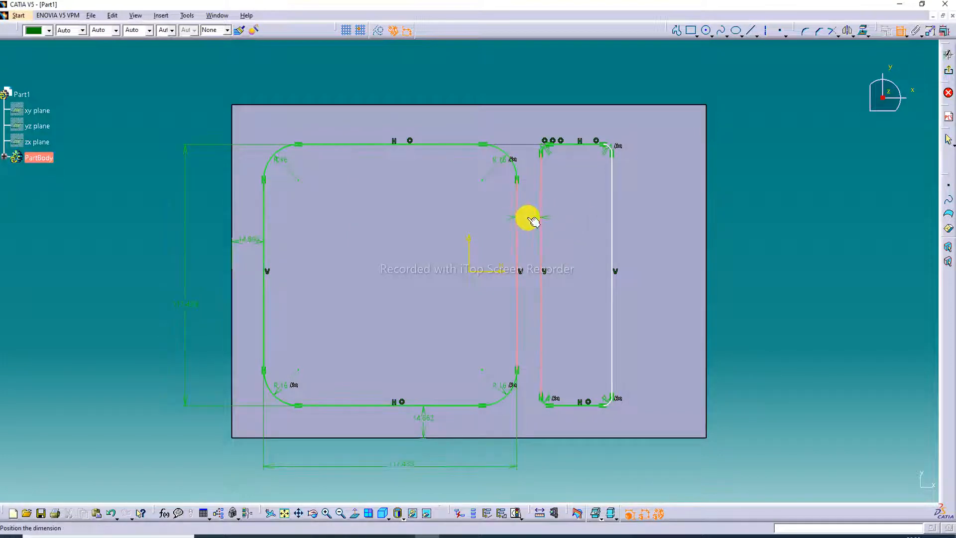
left_click(526, 215)
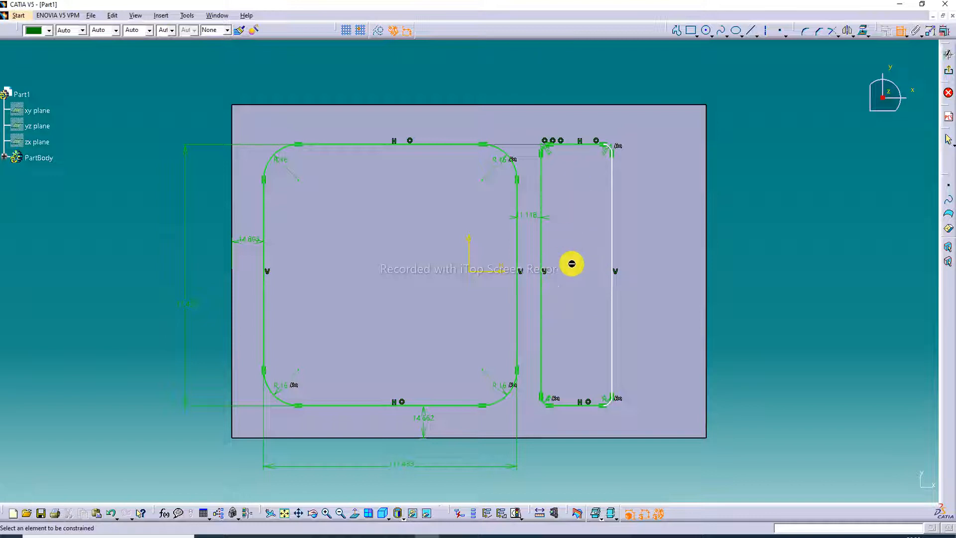
left_click(547, 198)
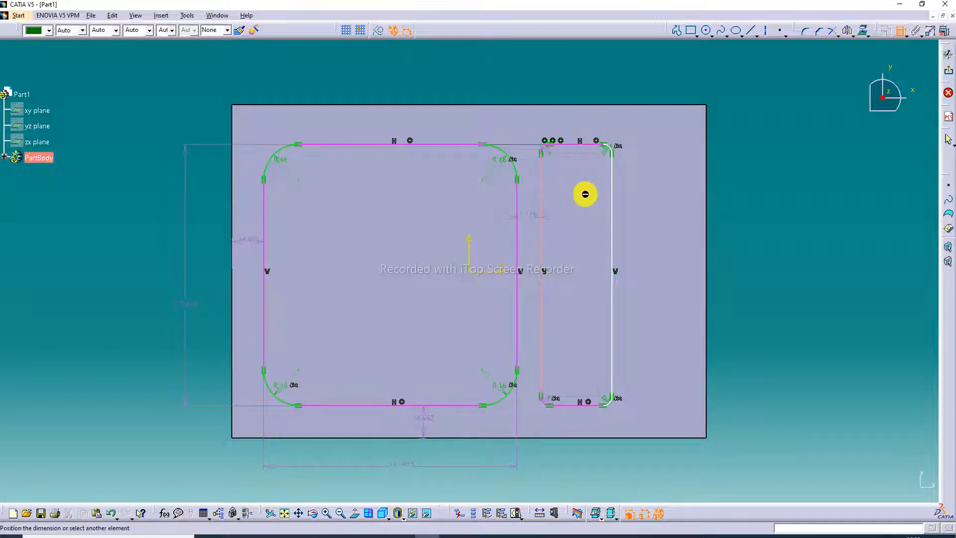
left_click(616, 205)
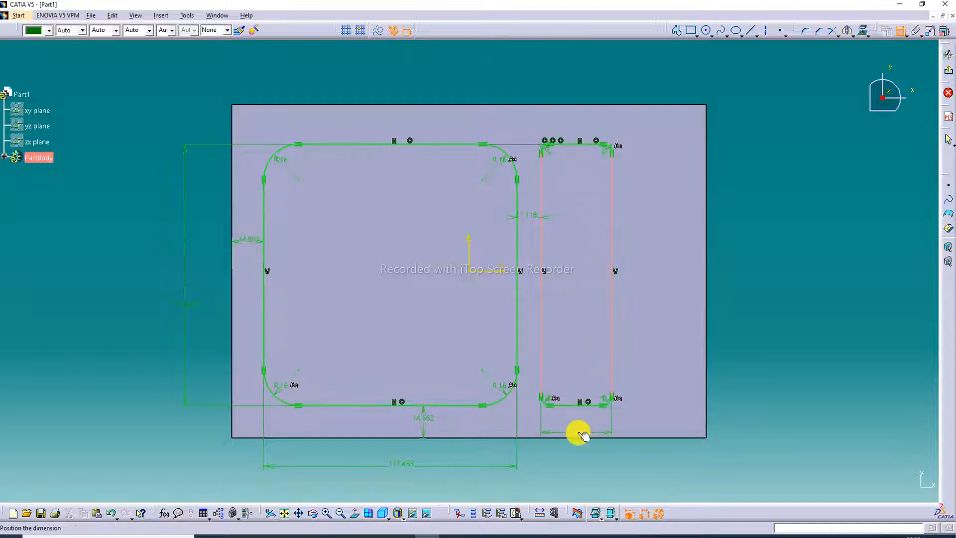
left_click(576, 458)
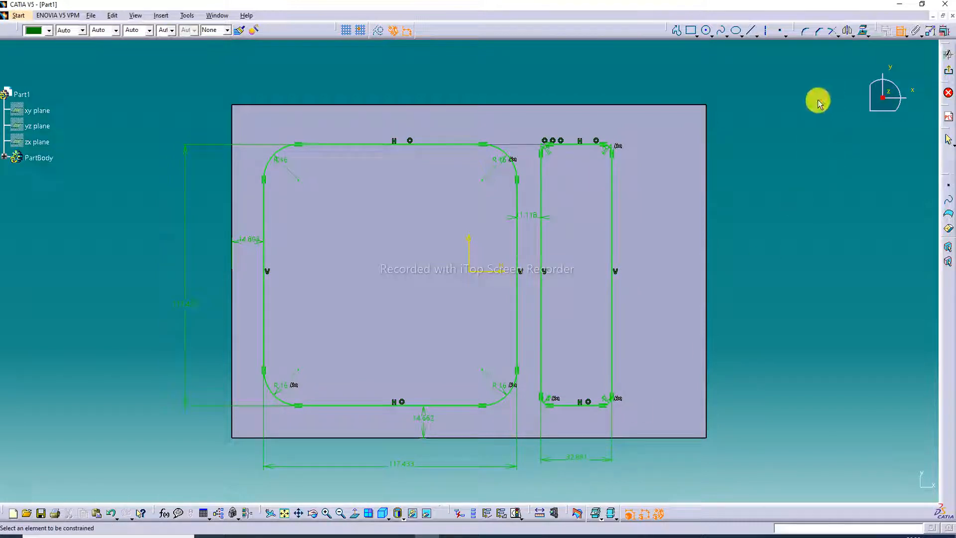
left_click(900, 31)
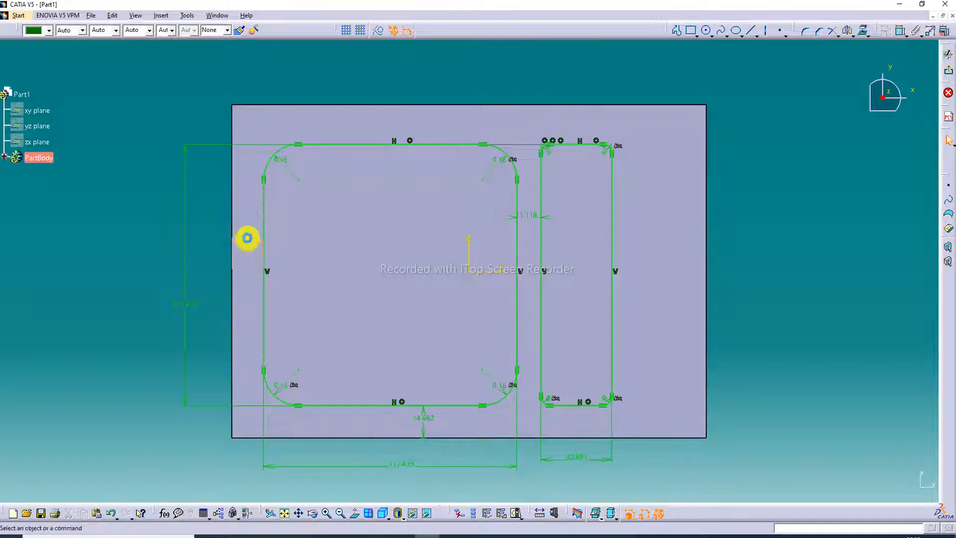
- Set the large rectangle's distances from the block's left and lower edges to 20 mm each
double_click(247, 241)
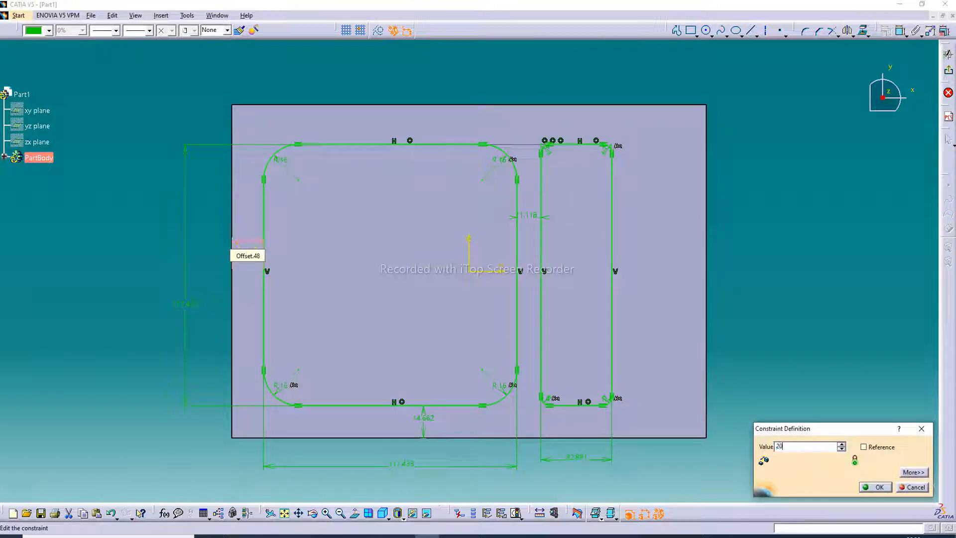
key("Return")
double_click(427, 421)
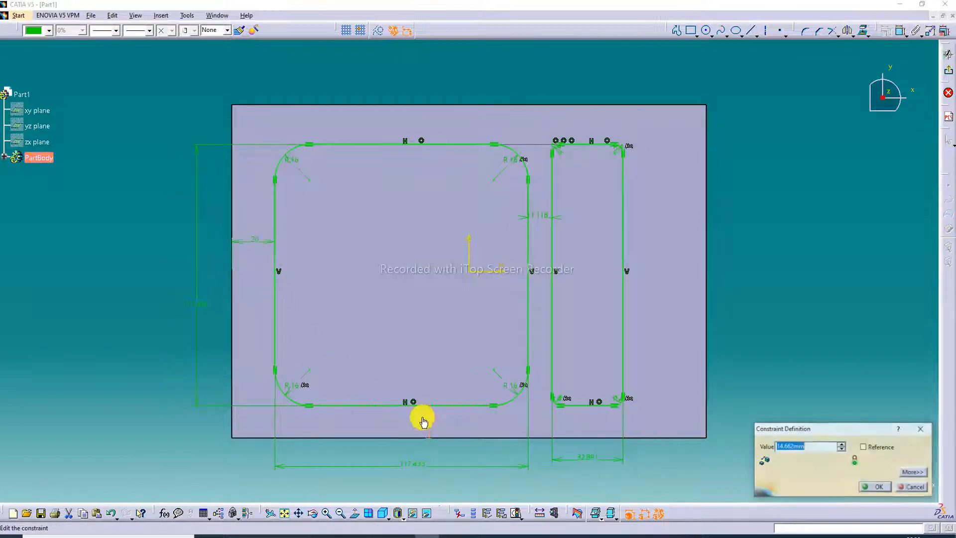
type("20")
key("Return")
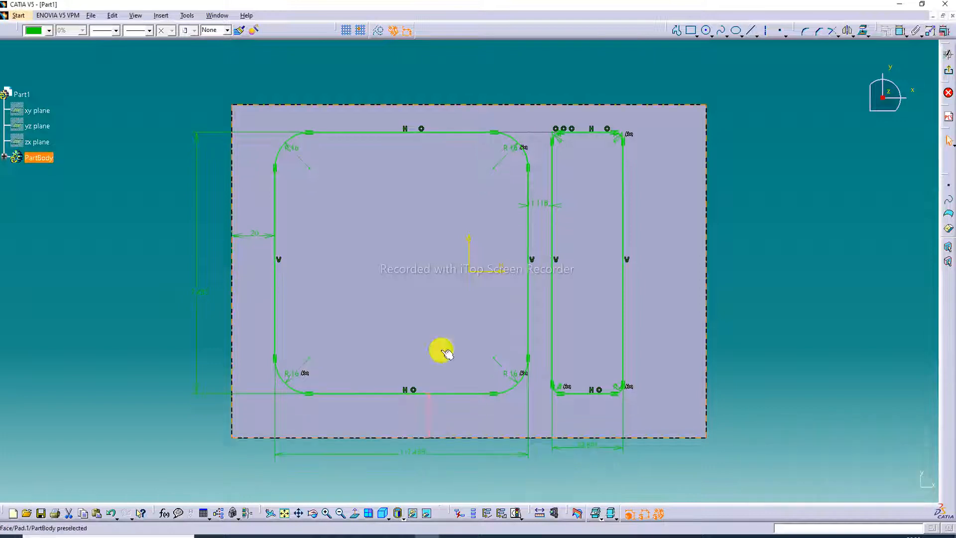
- Set the large rectangle's height and width to 110 mm each
double_click(202, 294)
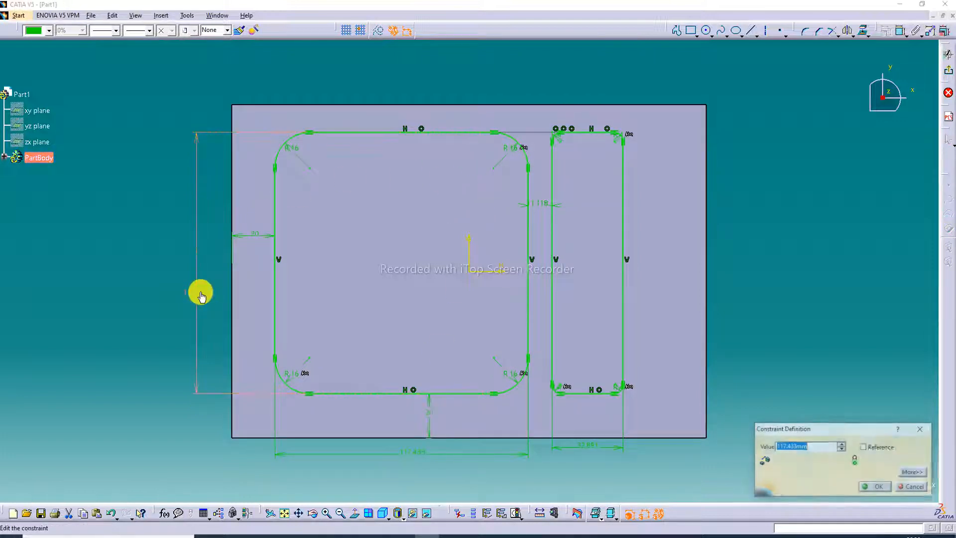
key("Return")
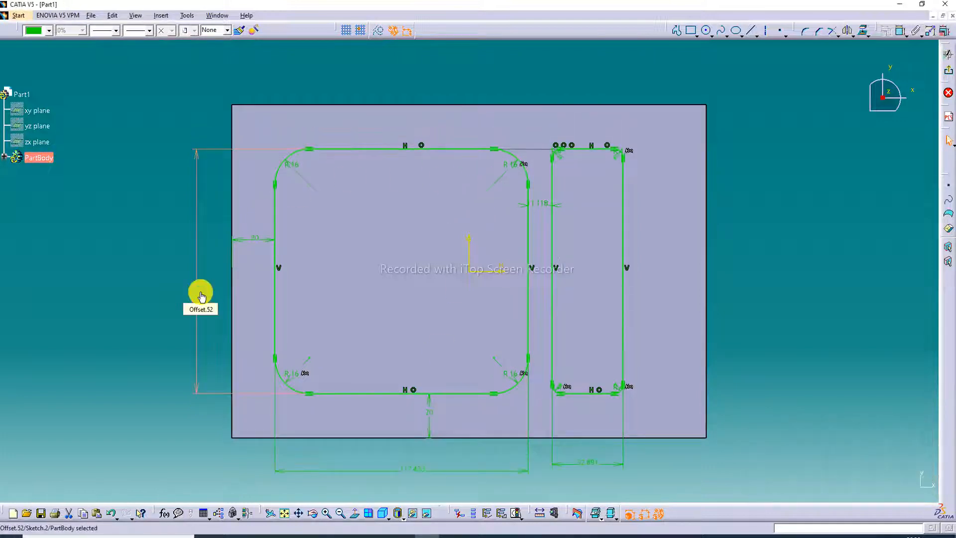
double_click(414, 469)
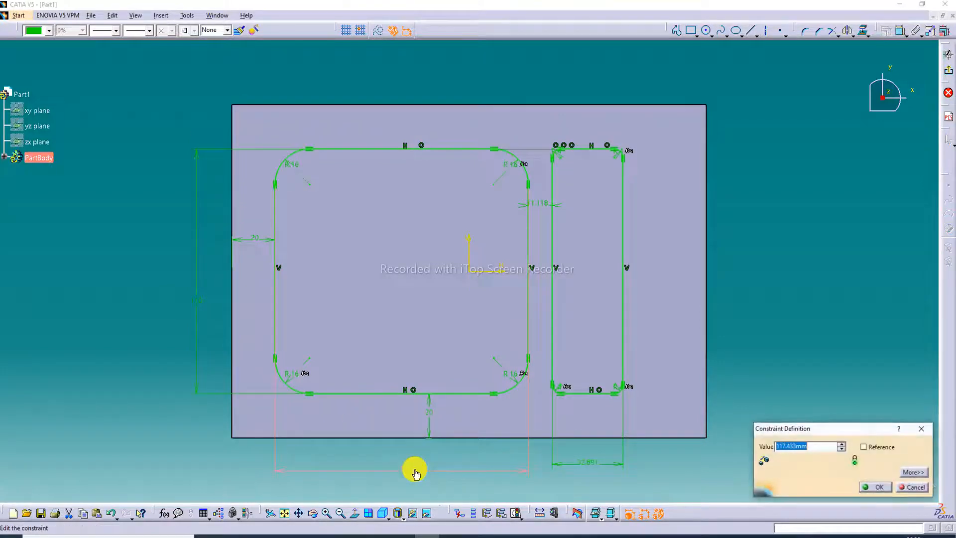
type("110")
key("Return")
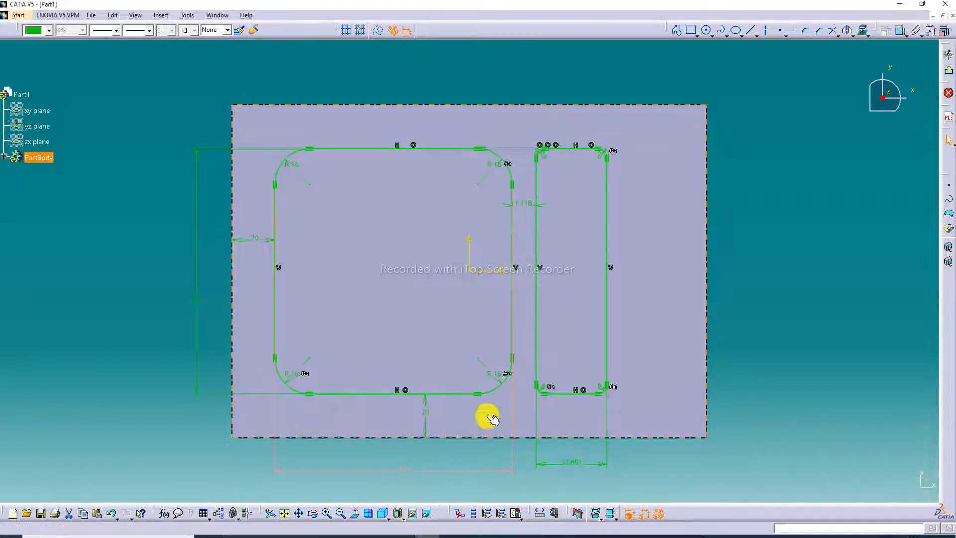
- Set the gap between the two rectangles to 15 mm and the narrow rectangle's width to 30 mm
double_click(521, 204)
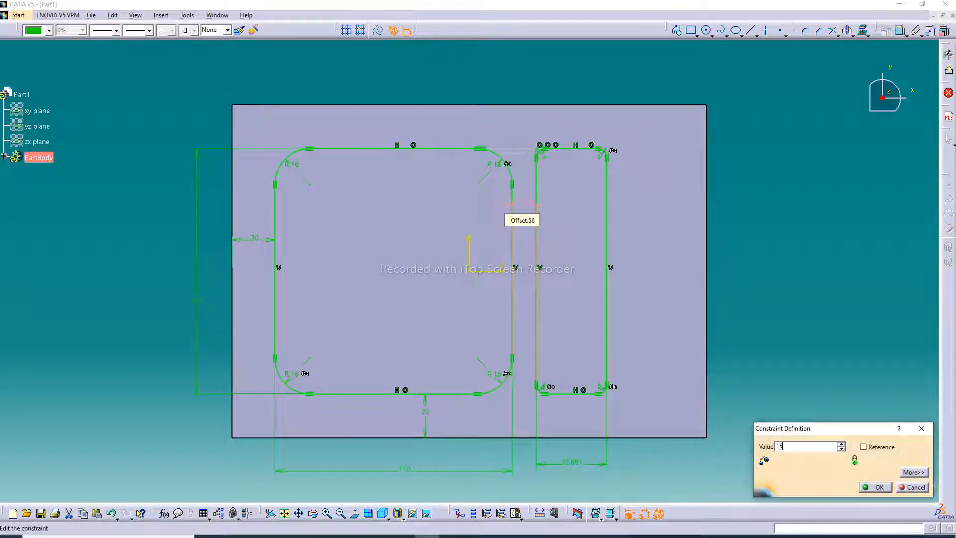
key("Return")
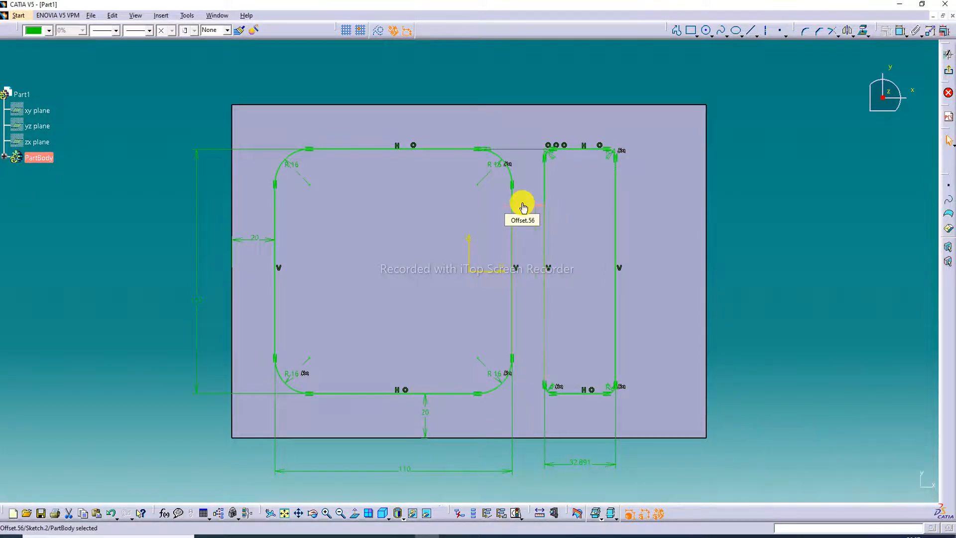
double_click(580, 465)
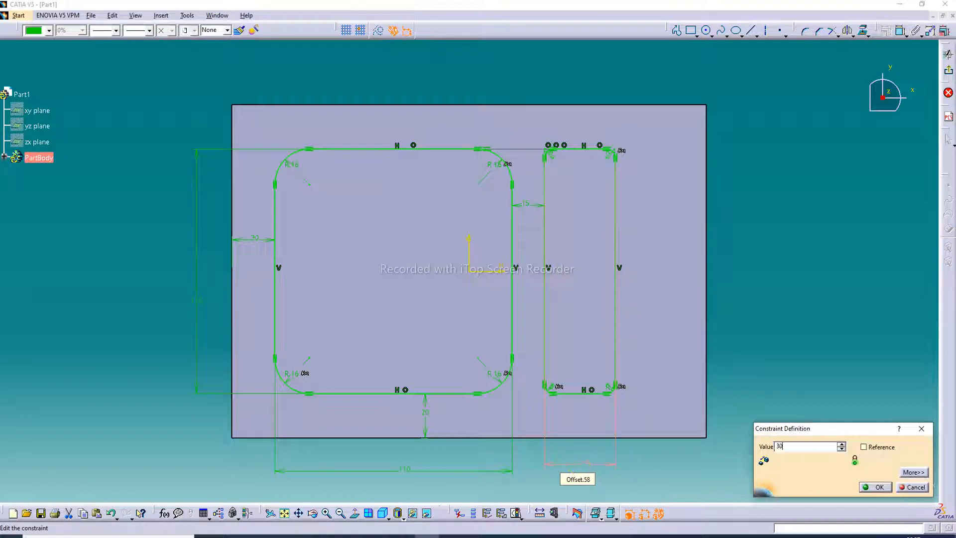
key("Return")
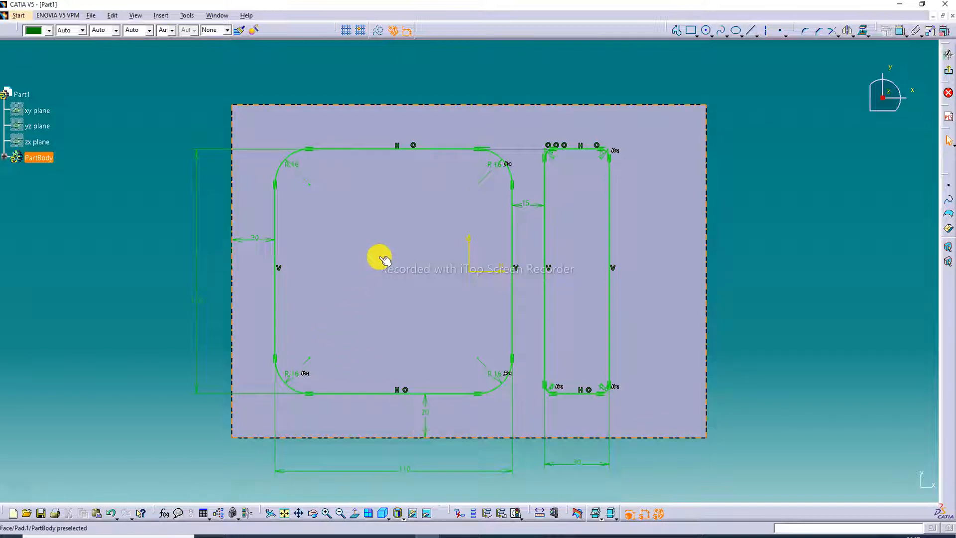
- Set the large rectangle's height and width to 120 mm each
double_click(198, 302)
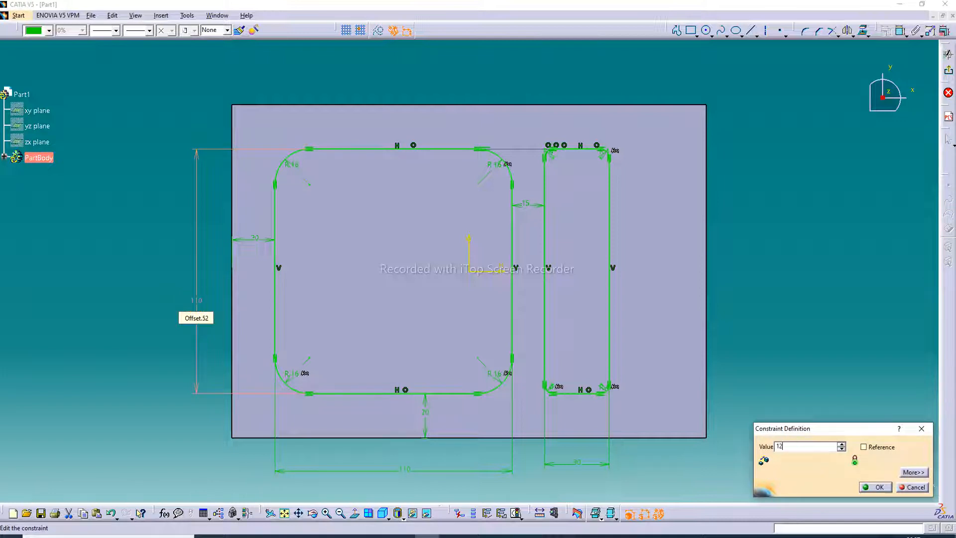
key("Return")
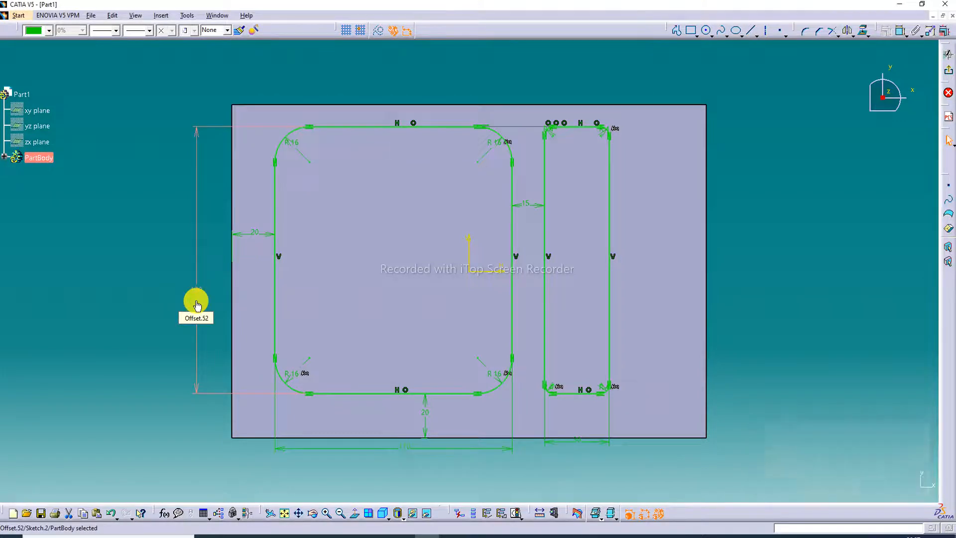
double_click(409, 449)
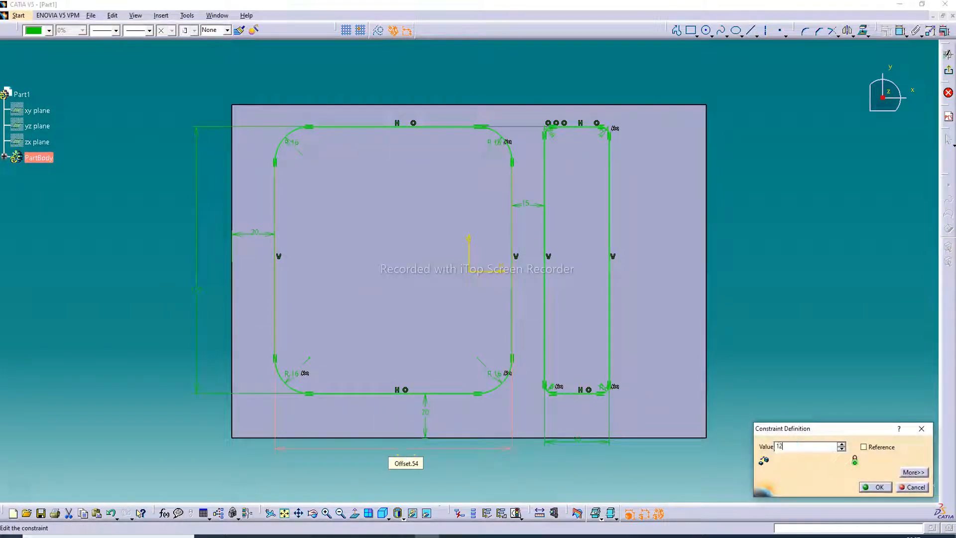
key("Return")
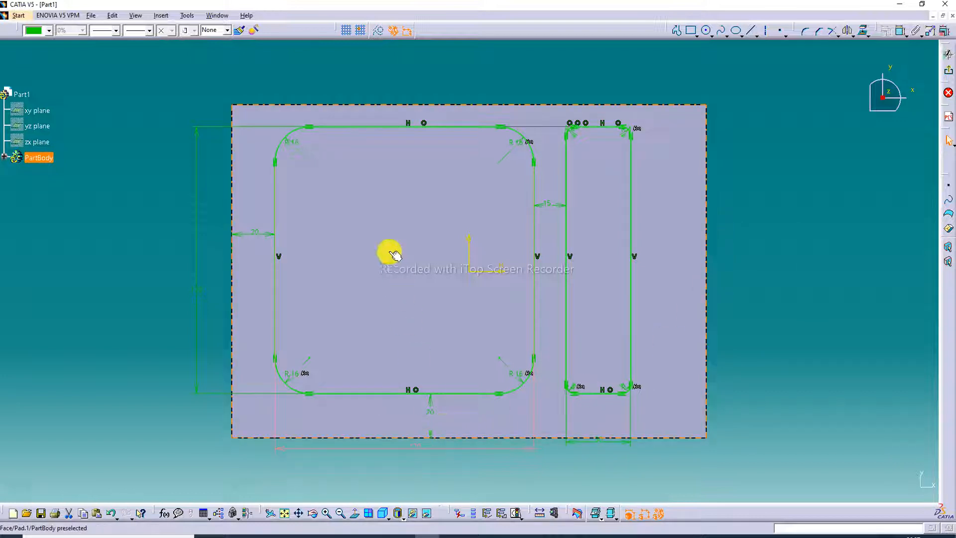
- Set the large rectangle's distances from the block's left and lower edges to 15 mm each
double_click(257, 232)
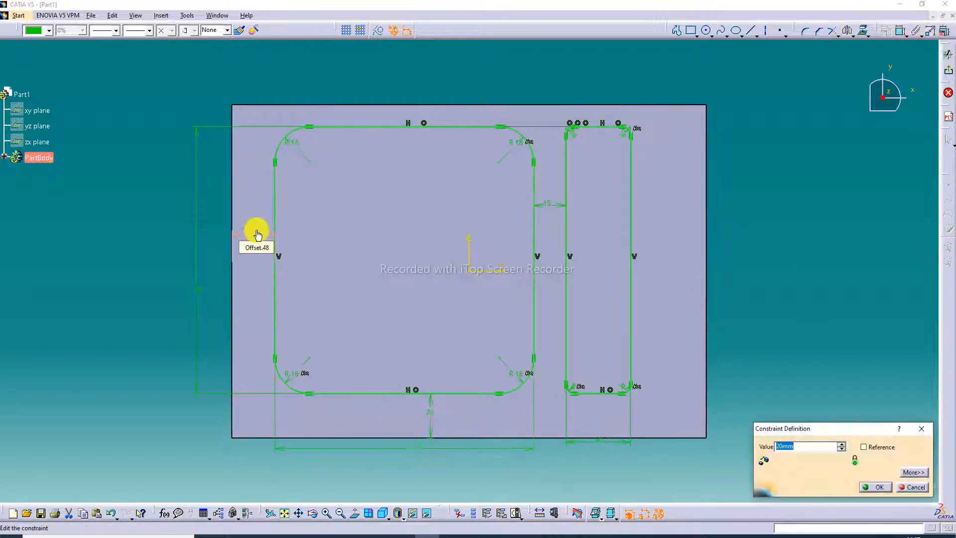
key("Return")
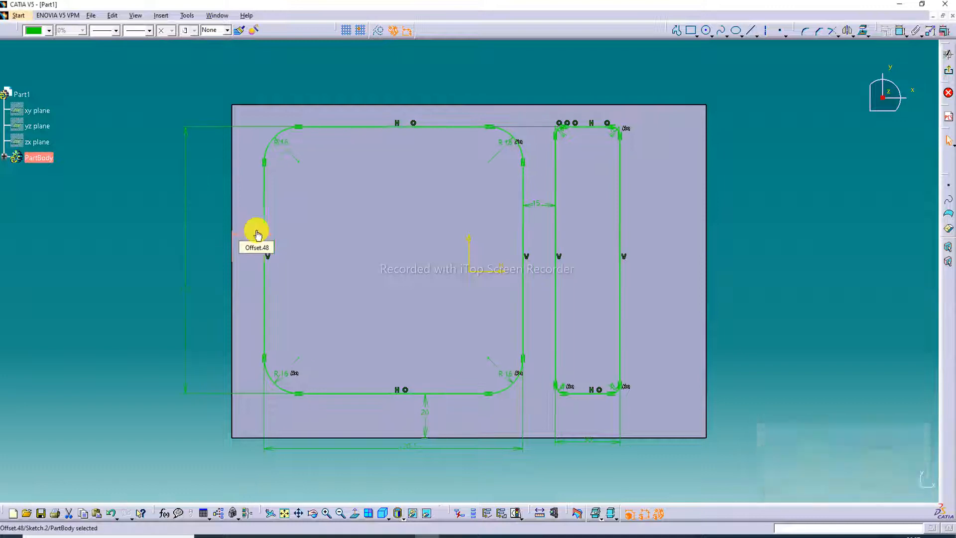
double_click(424, 420)
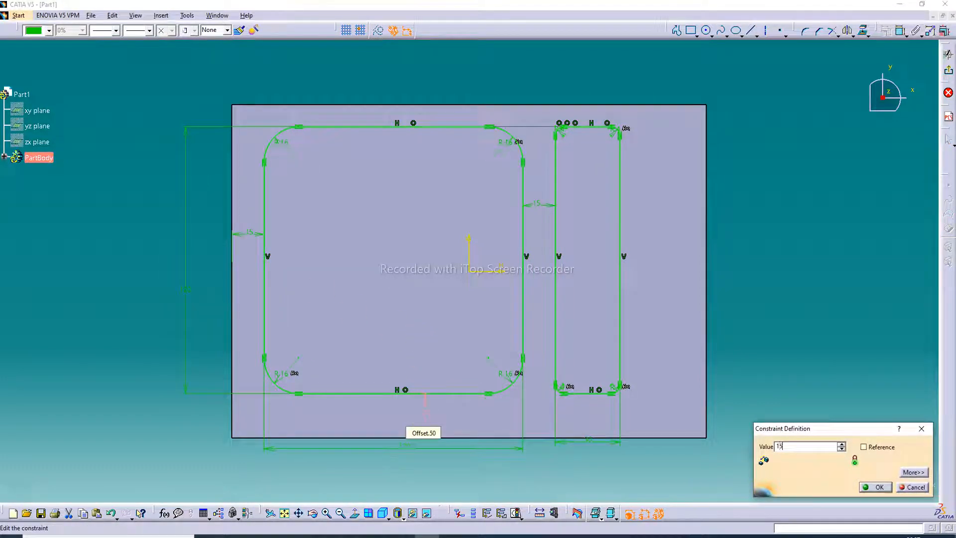
key("Return")
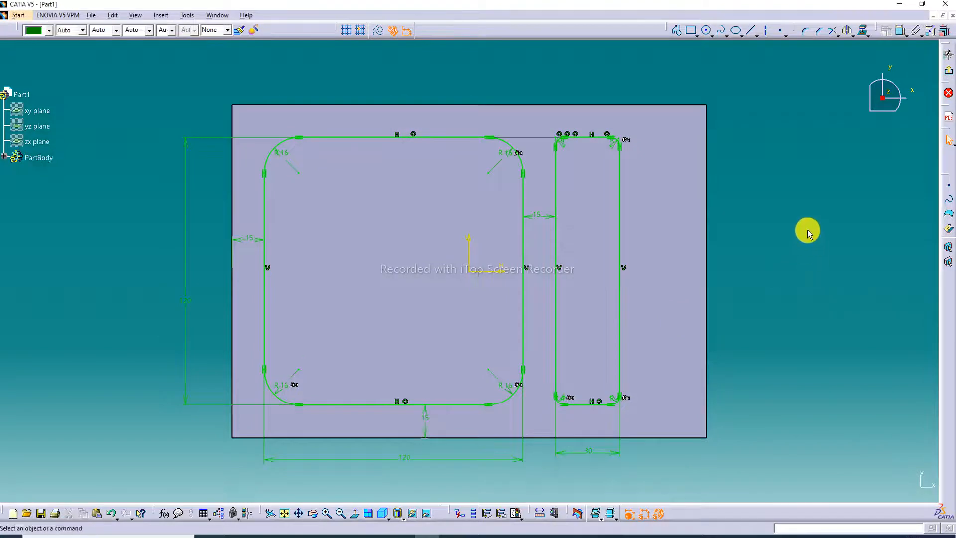
- Set the narrow rectangle's width to 36 mm and exit the sketch
double_click(582, 453)
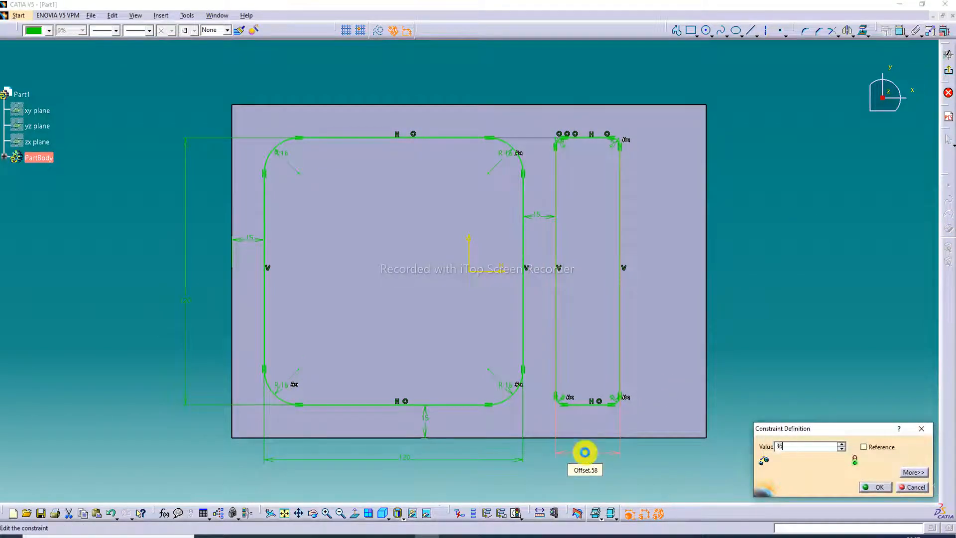
type("36")
key("Return")
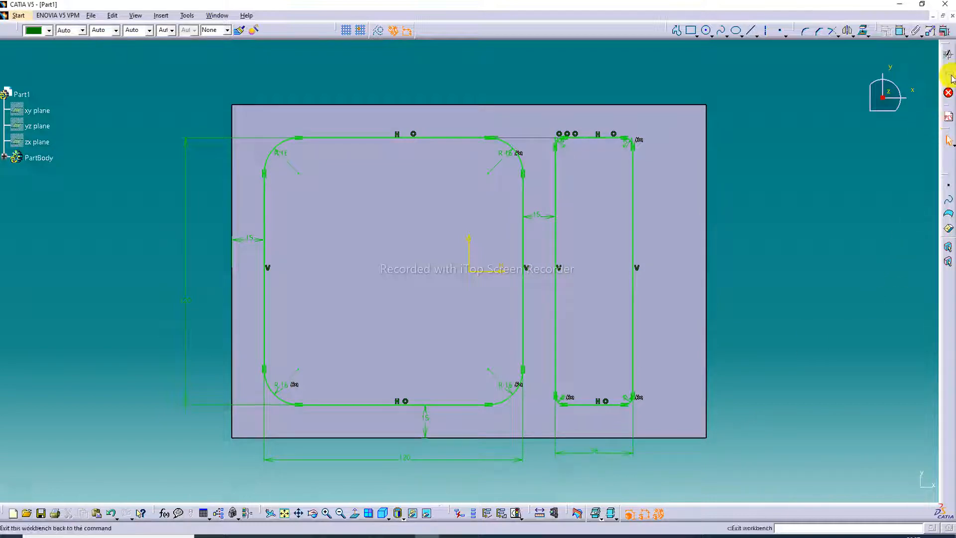
left_click(949, 74)
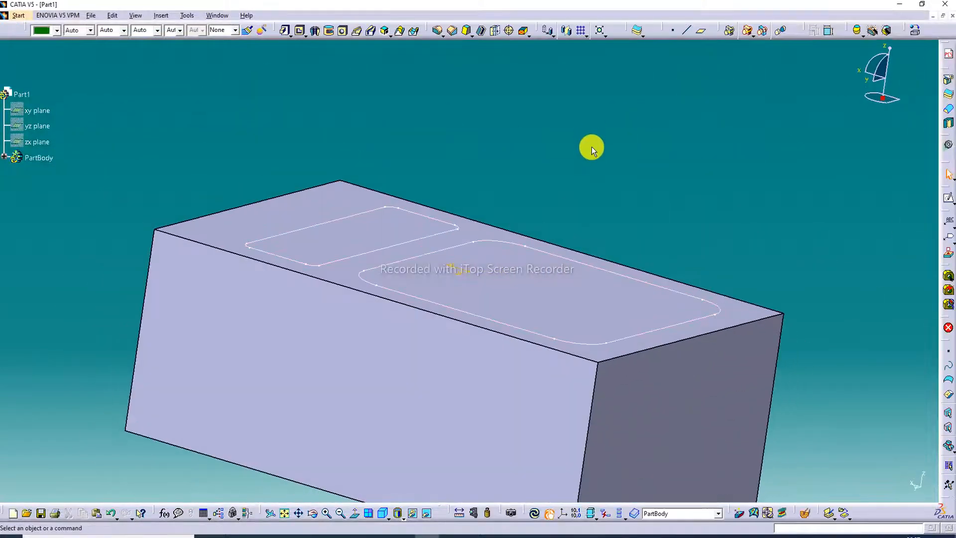
- Cut a blind pocket into the block from the sketch with the two rounded basin outlines
left_click(301, 32)
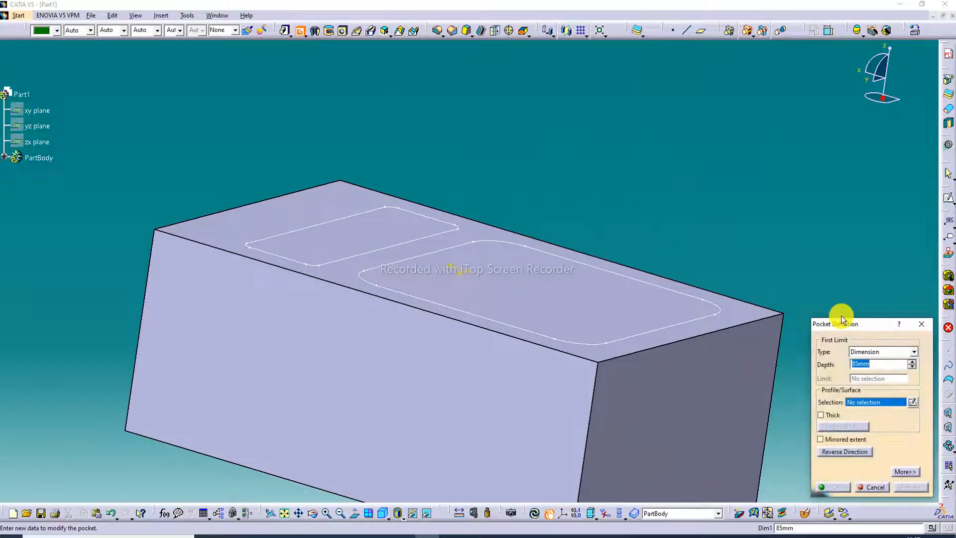
left_click(597, 268)
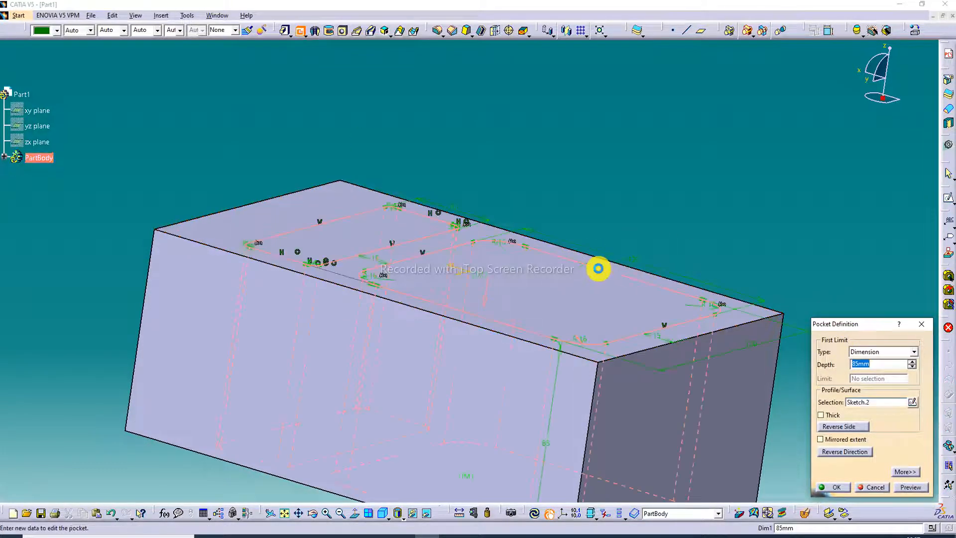
left_click(859, 364)
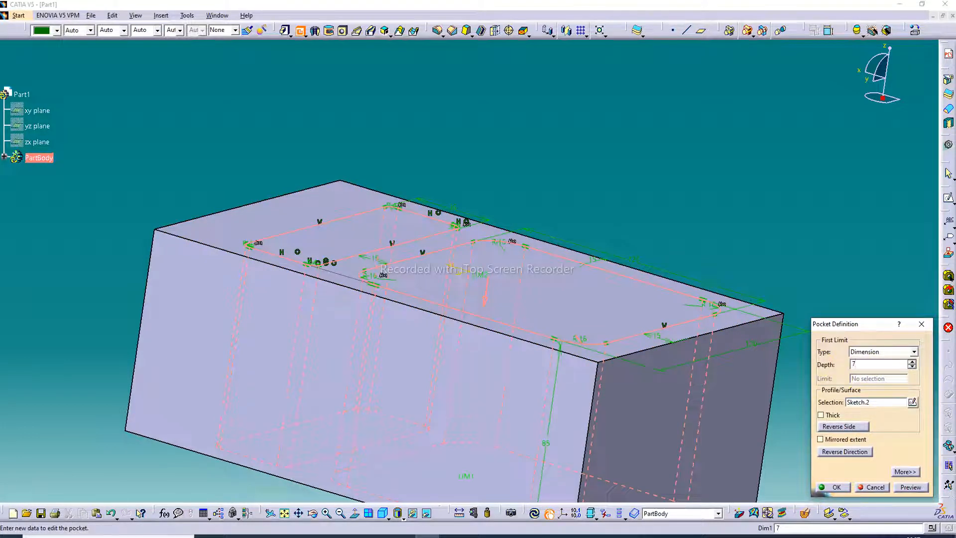
left_click(833, 487)
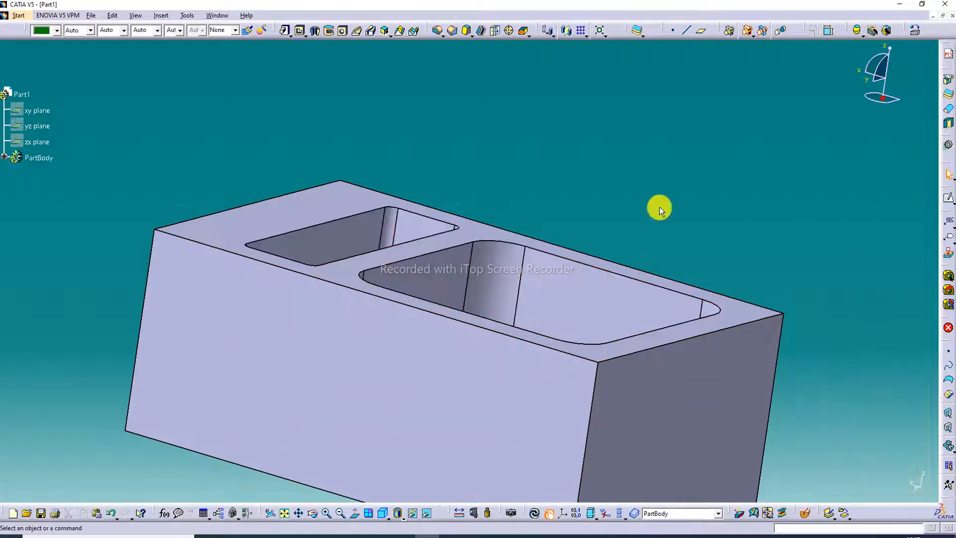
- Fillet the large basin's floor edges with a 20 mm radius by selecting its floor
middle_click_drag(378, 193, 373, 373)
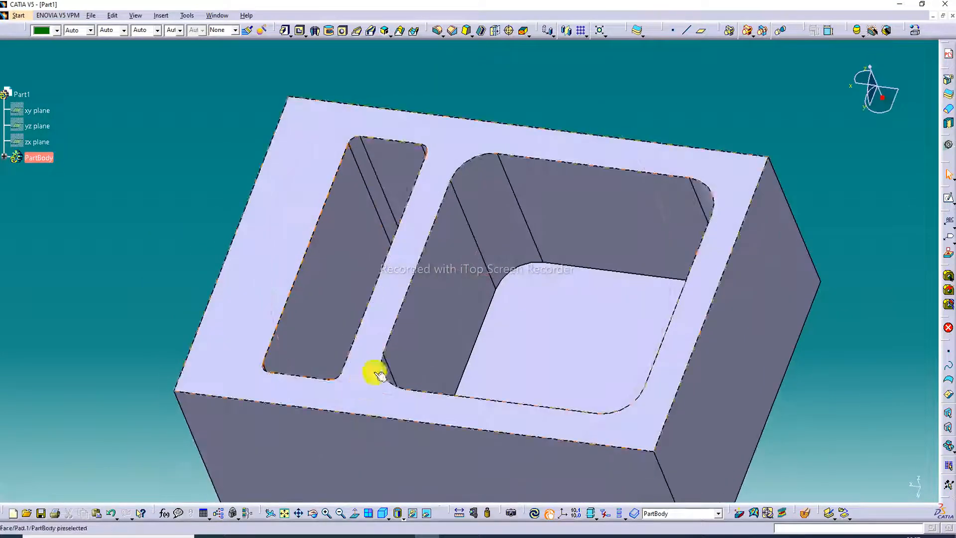
left_click(438, 32)
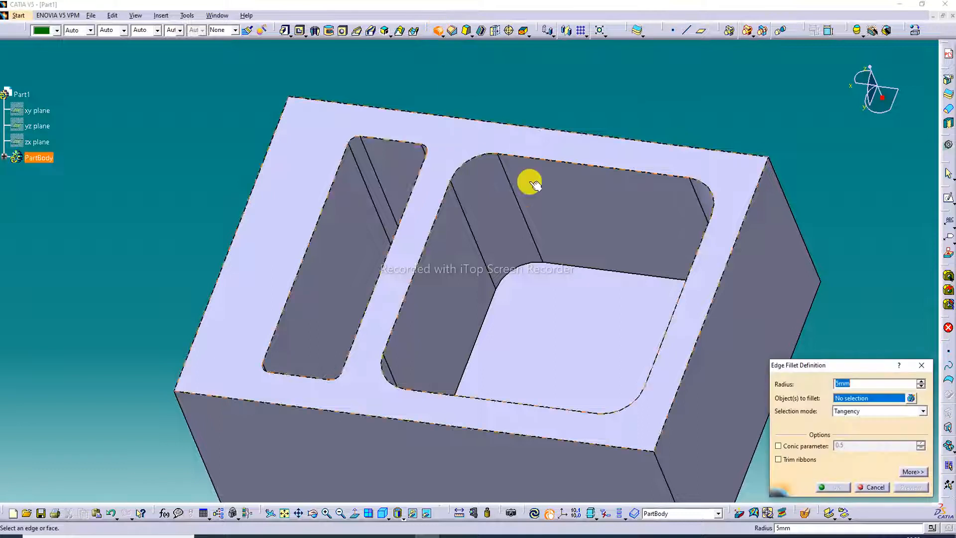
left_click(526, 268)
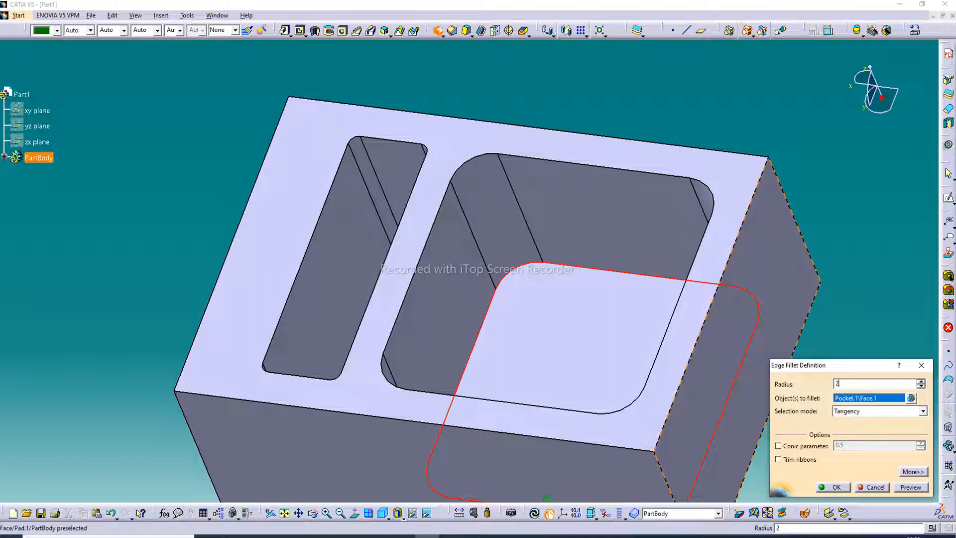
key("Return")
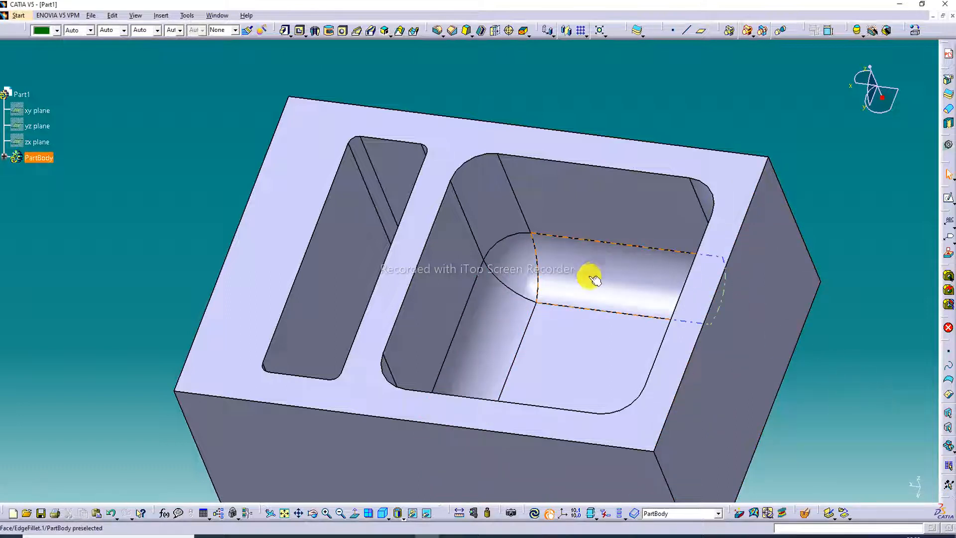
- Set the radius of the large basin's floor fillet to 15 mm
double_click(588, 276)
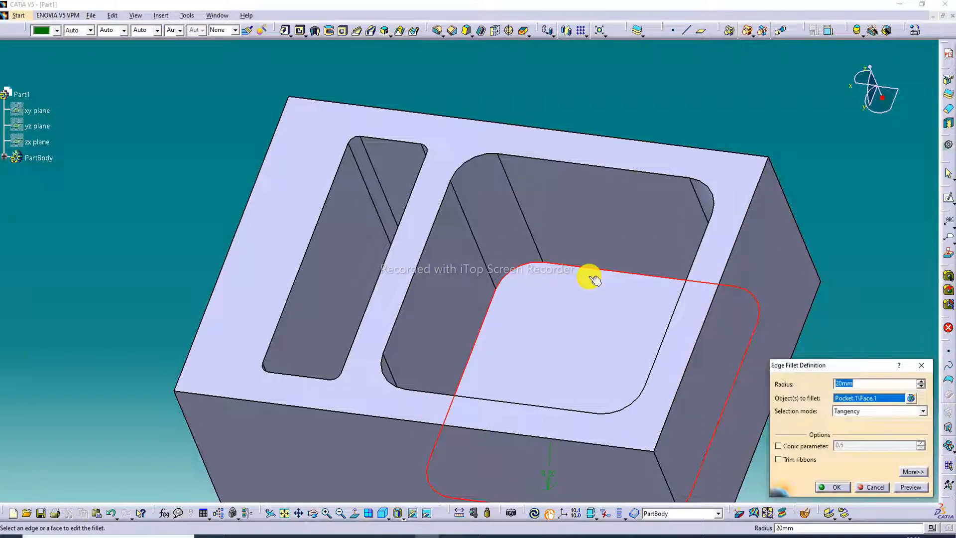
type("15")
key("Return")
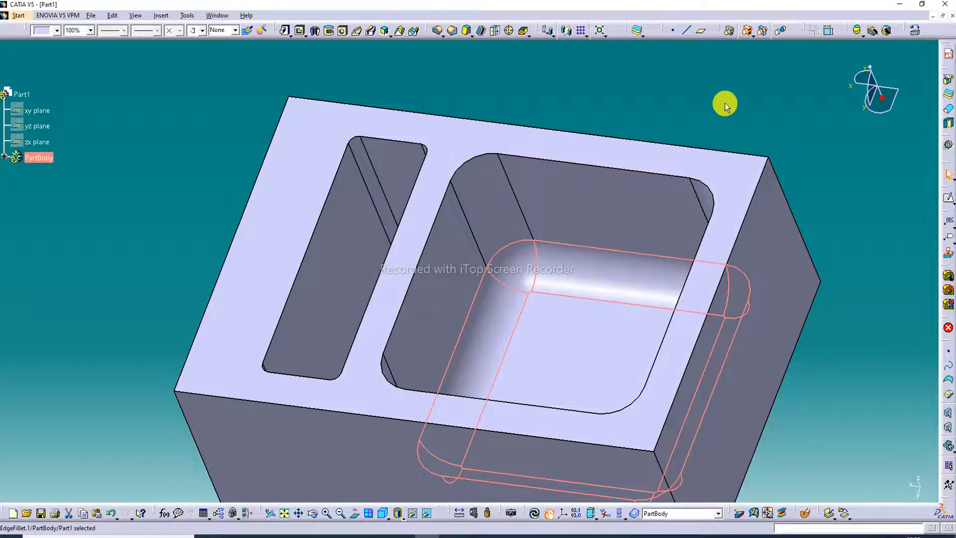
- Fillet the narrow basin's floor edges with a smaller radius than the large basin's
left_click(437, 30)
middle_click_drag(293, 168, 424, 289)
left_click(392, 222)
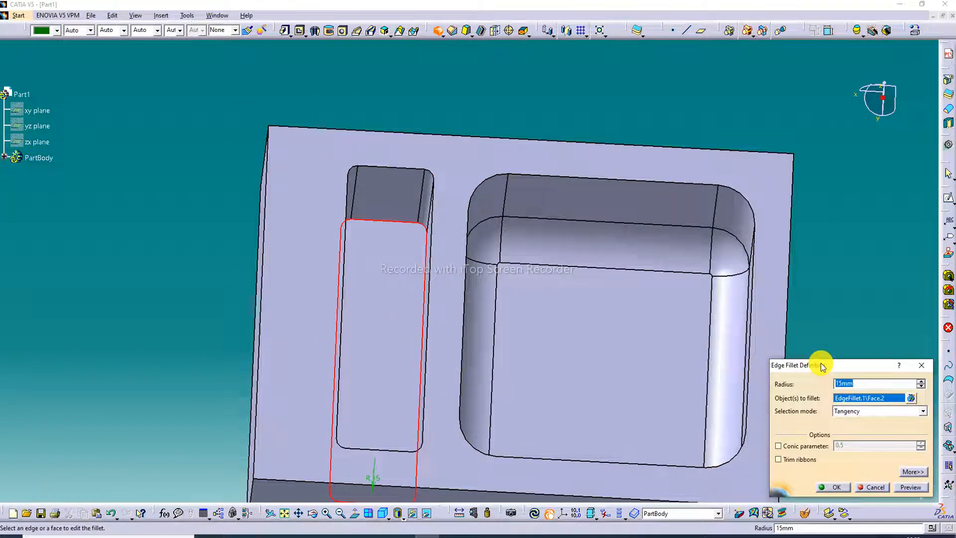
key("Return")
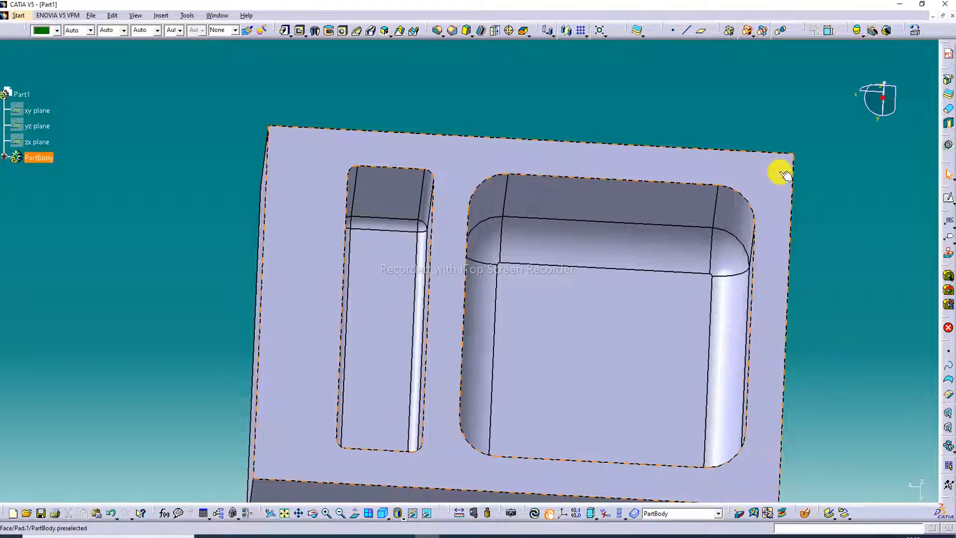
- Sketch a rectangle about 204 by 136 mm around both basins on the block's upper face
middle_click_drag(603, 168, 592, 132)
left_click(601, 130)
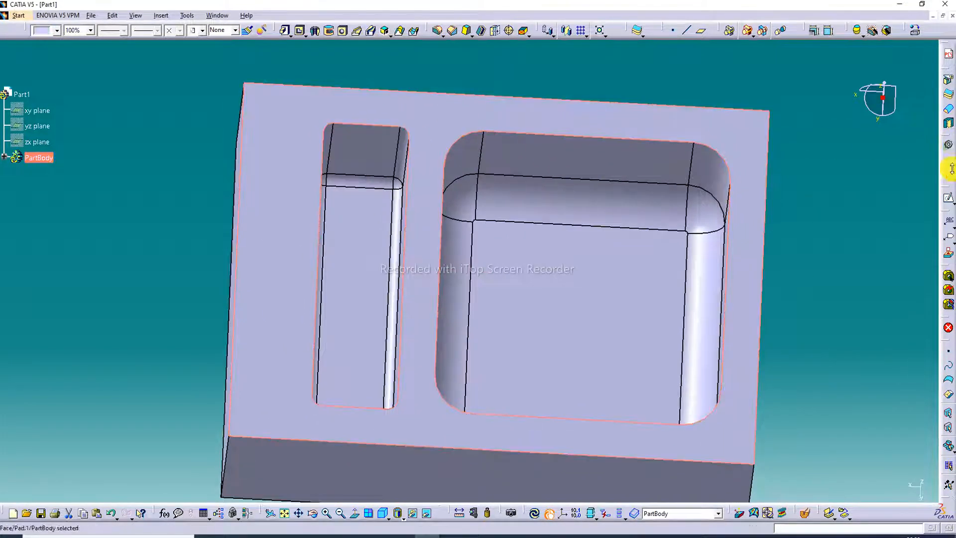
left_click(948, 198)
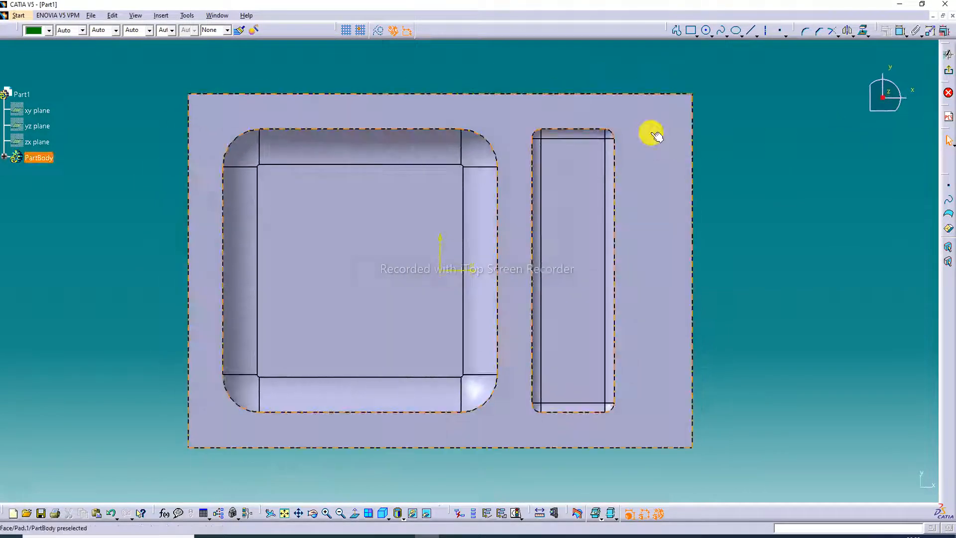
left_click(694, 31)
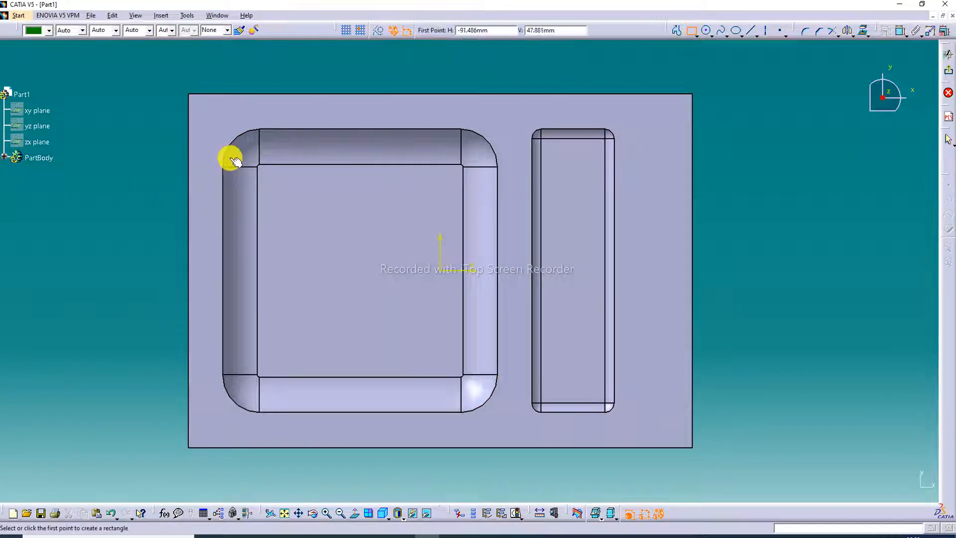
left_click(206, 111)
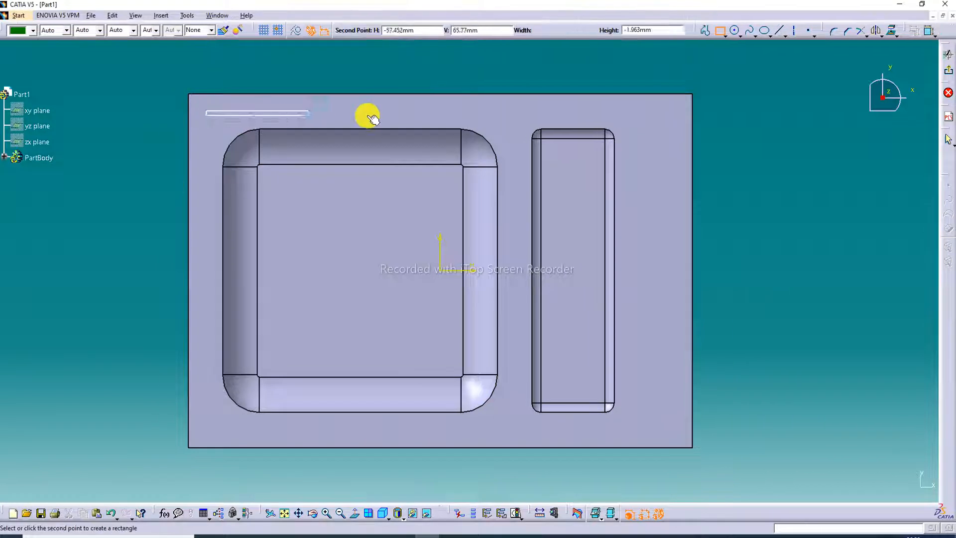
left_click(672, 431)
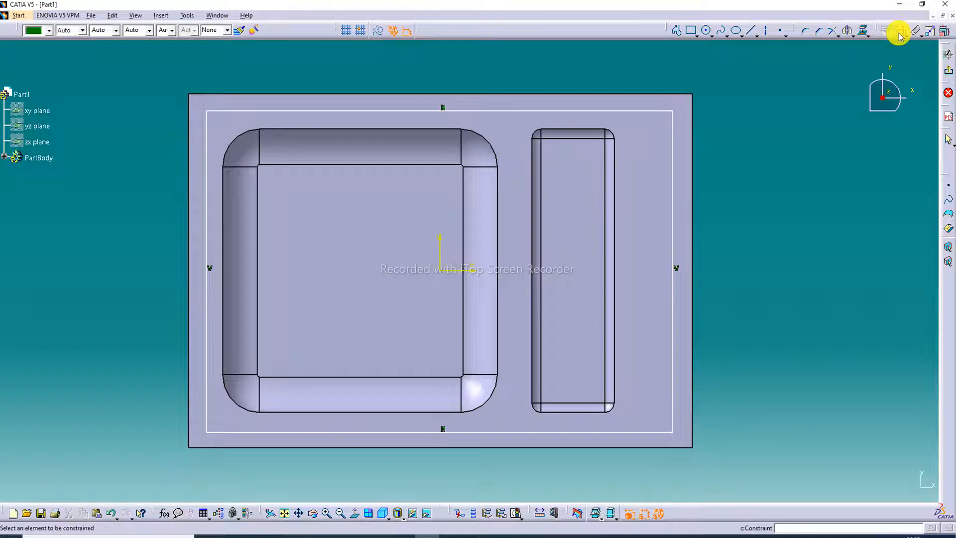
- Dimension the width and height of the rectangle surrounding the basins
left_click(418, 110)
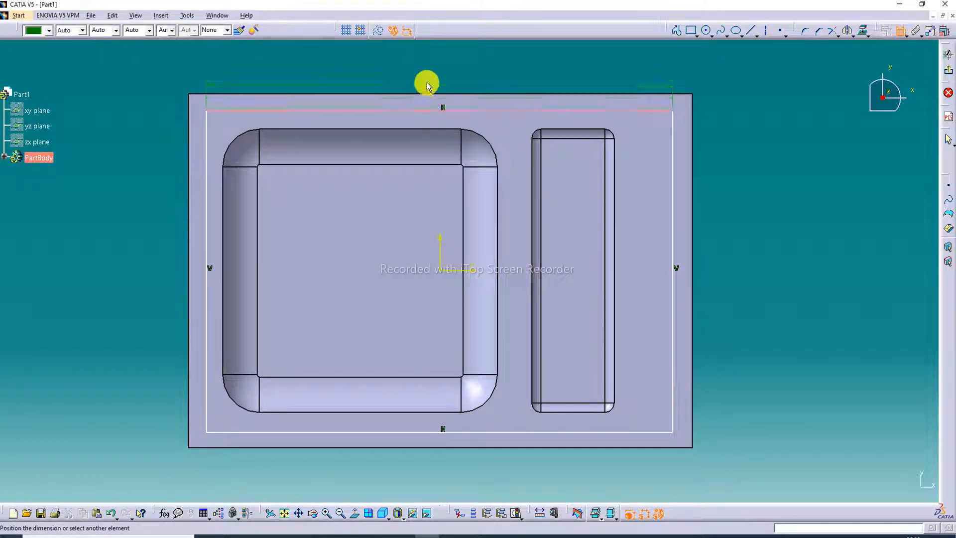
left_click(427, 86)
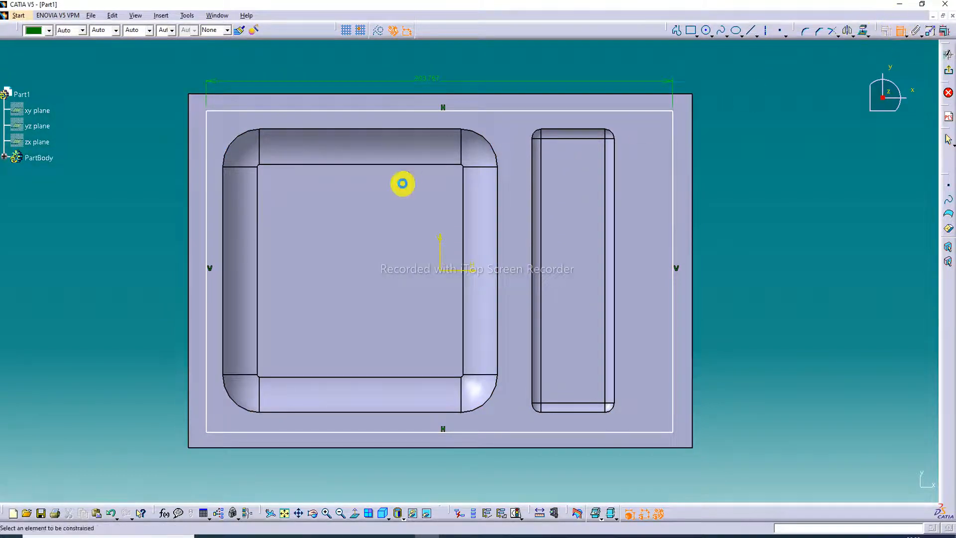
left_click(206, 225)
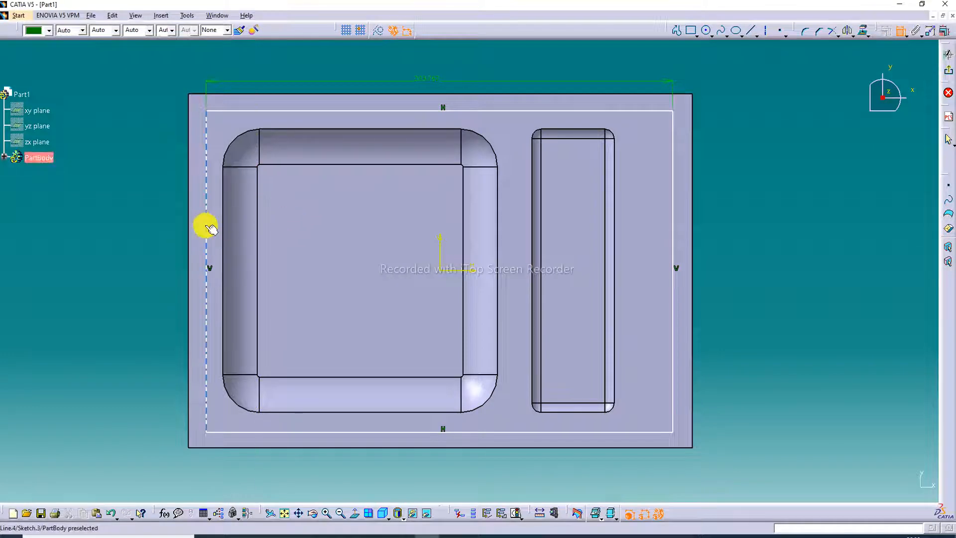
left_click(157, 231)
- Set the surrounding rectangle's width to 210 mm and its height to 130 mm
left_click(424, 80)
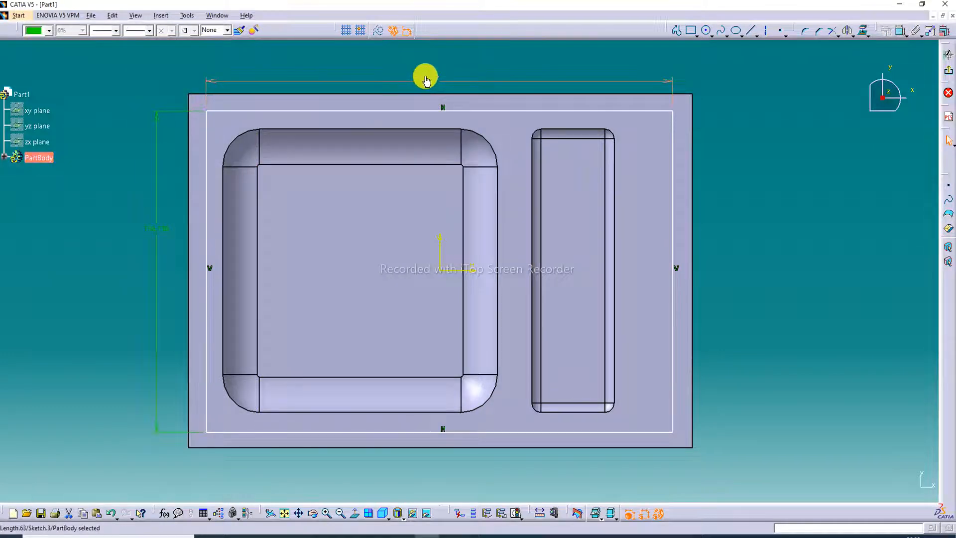
double_click(425, 76)
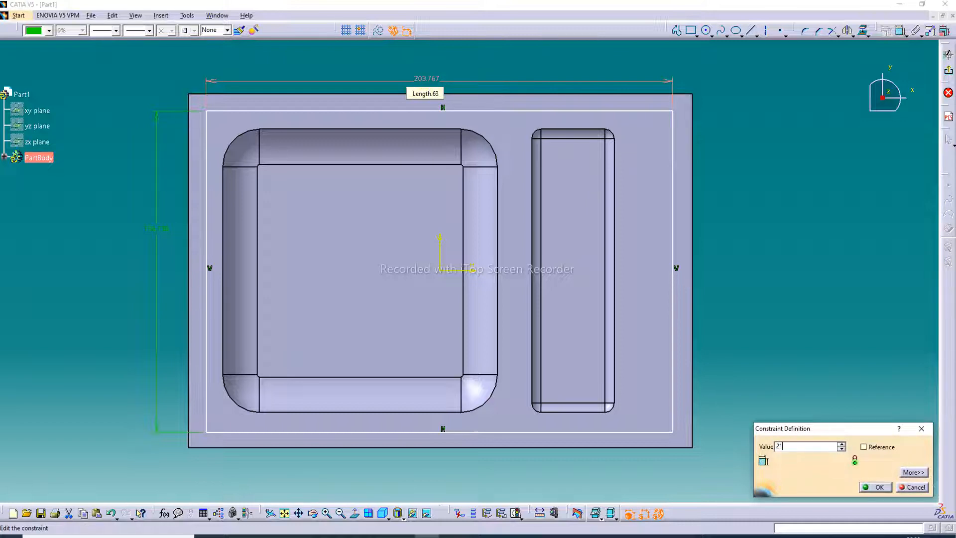
key("Return")
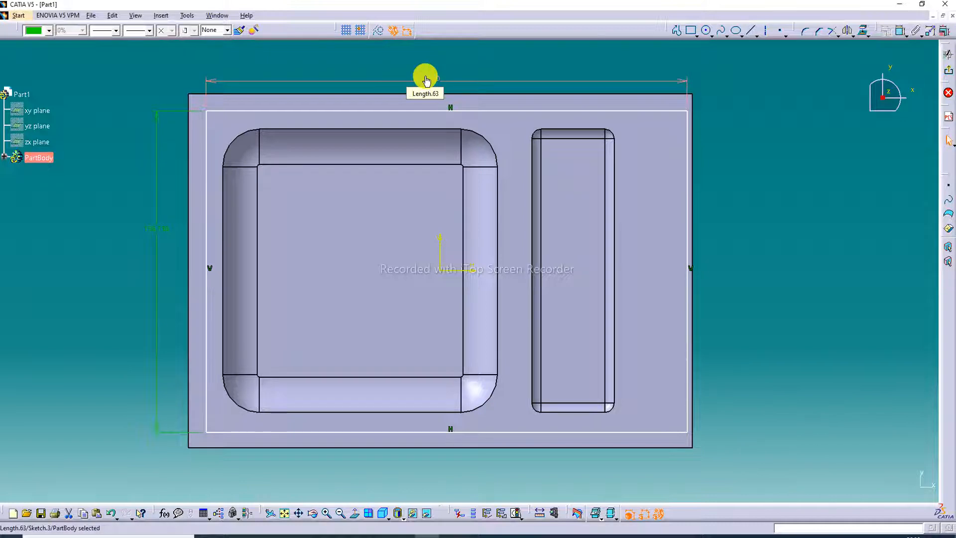
double_click(159, 230)
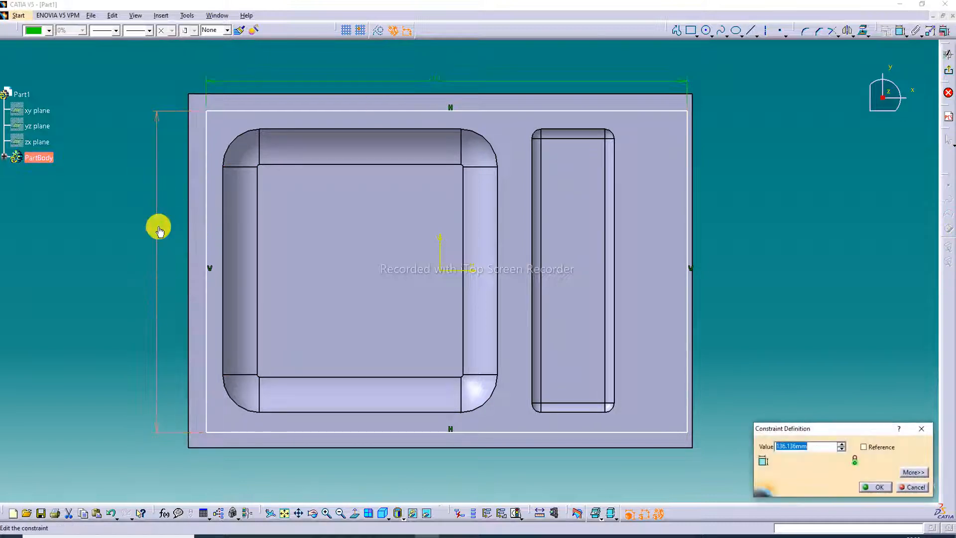
type("1")
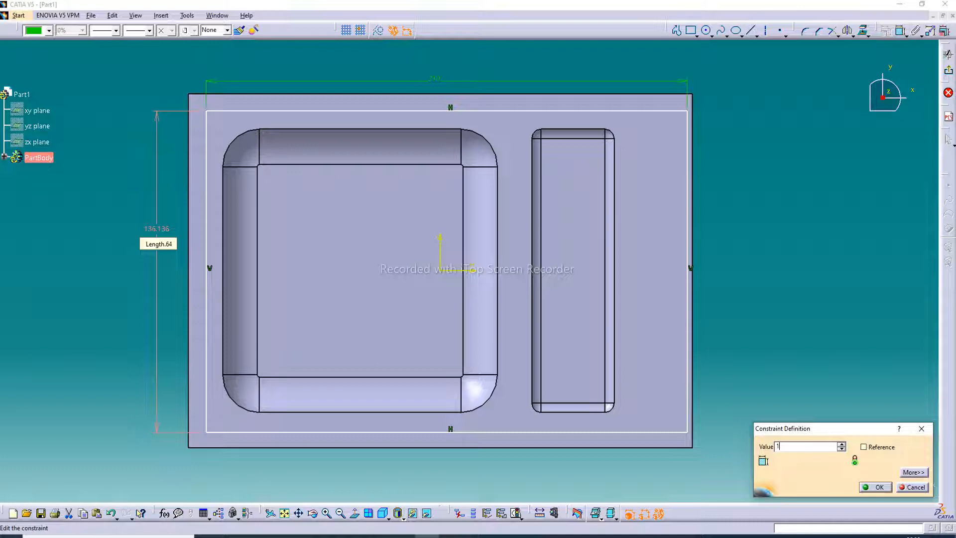
type("30mm")
key("Return")
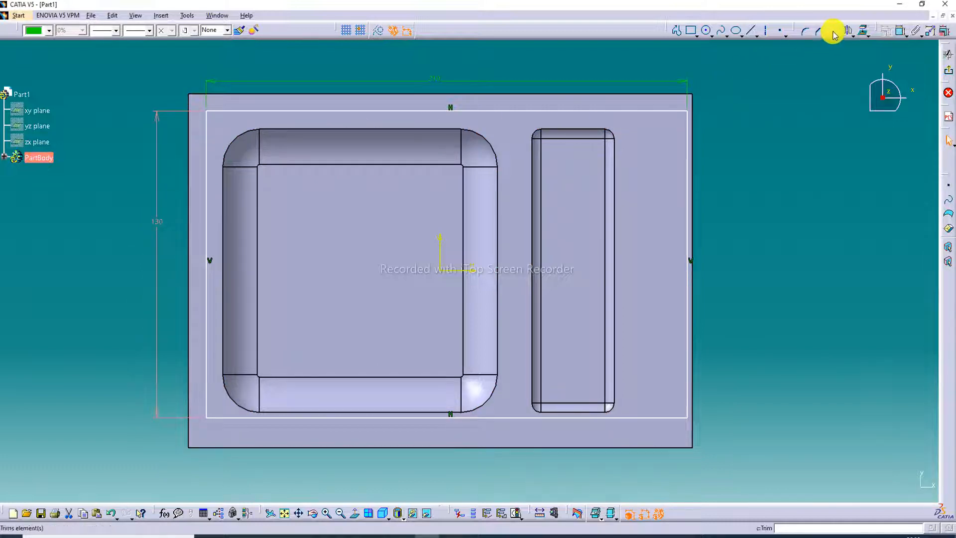
- Dimension the distances from the rectangle's left and lower sides to the matching edges of the block
left_click(900, 30)
left_click(207, 137)
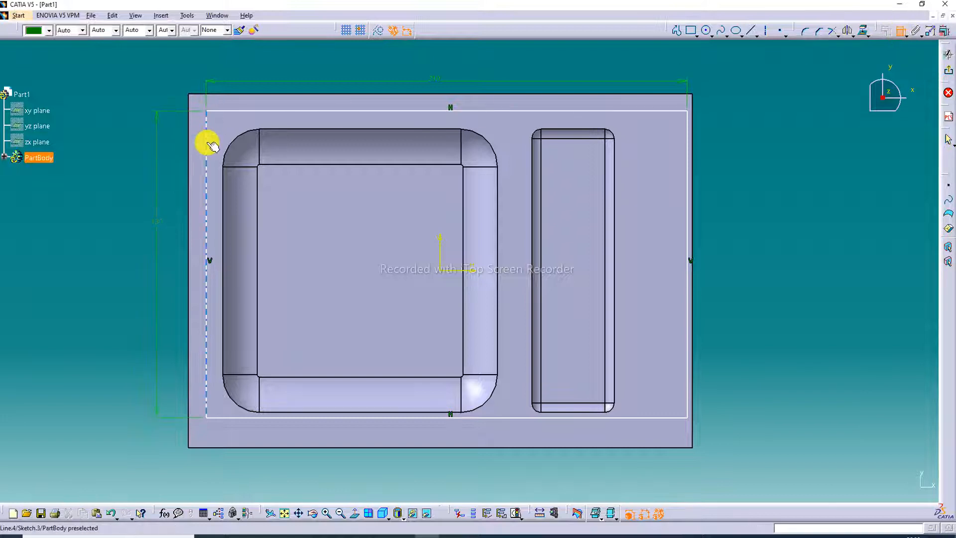
left_click(189, 159)
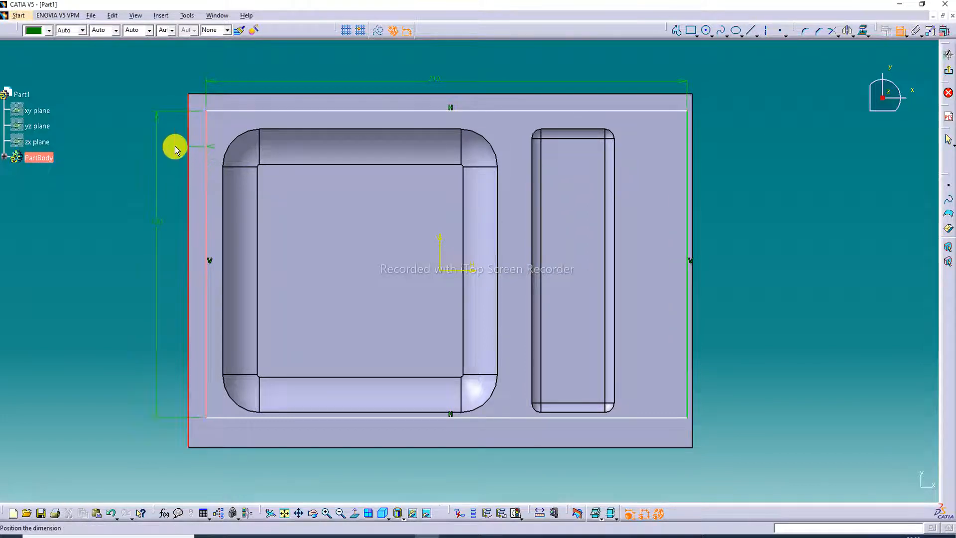
left_click(197, 150)
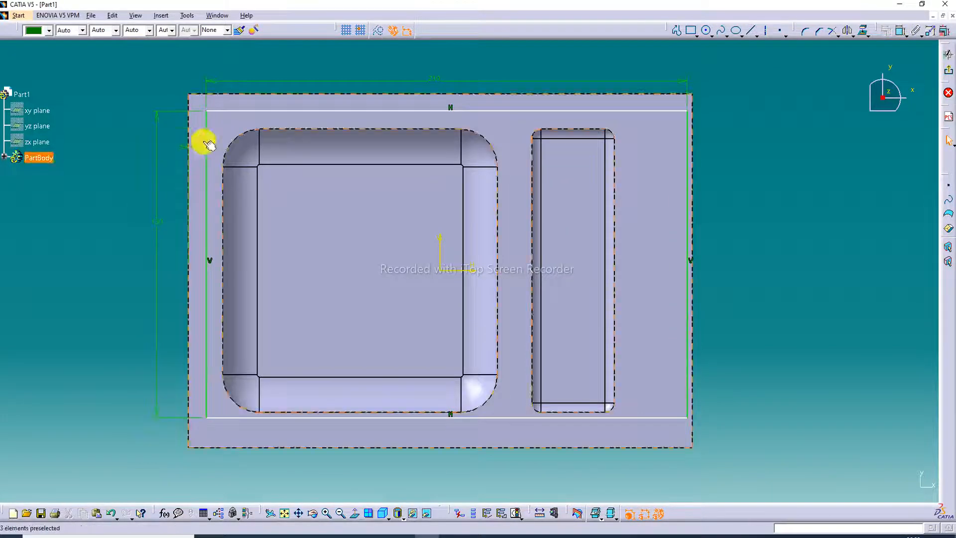
left_click(901, 35)
left_click(390, 417)
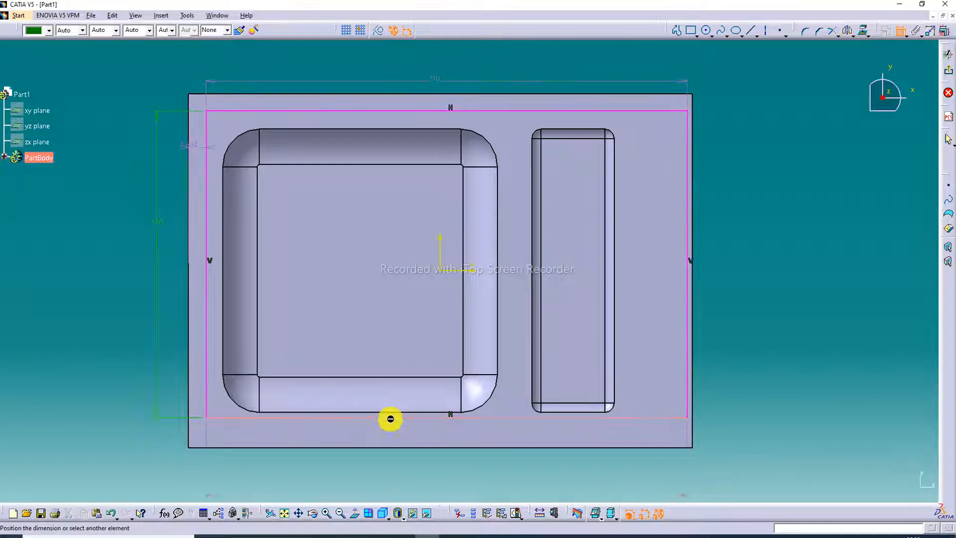
left_click(403, 447)
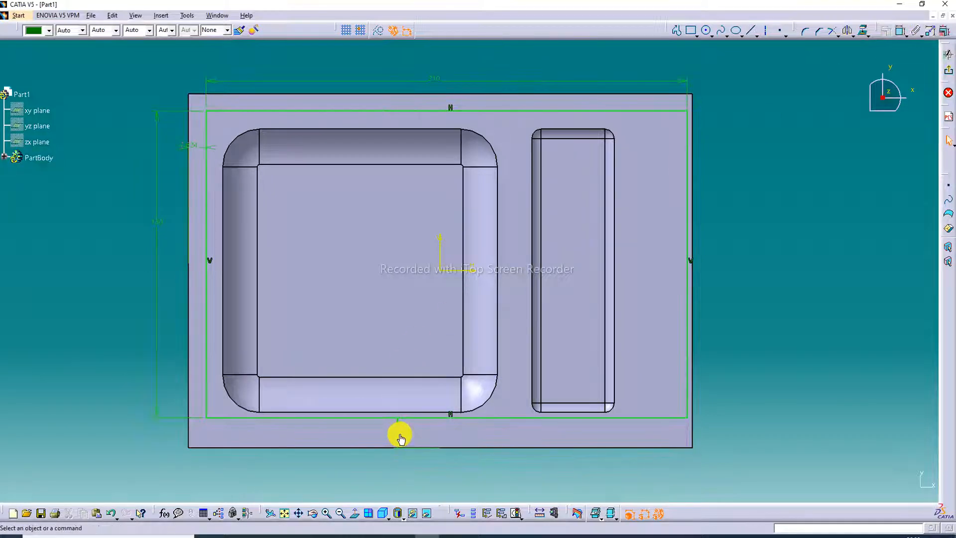
- Try distances of 12, 8 and 10 mm between the rectangle's lower side and the block's lower edge
double_click(400, 438)
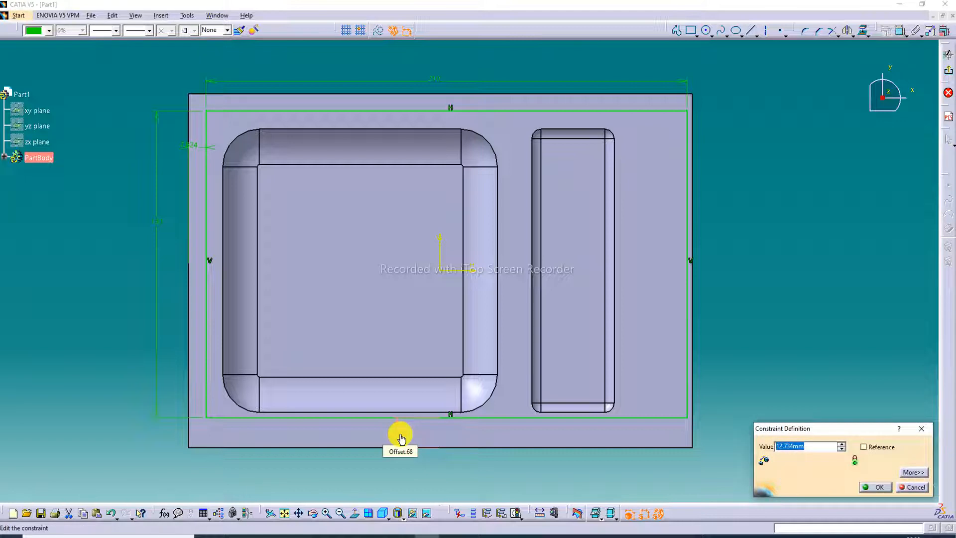
type("12")
key("Return")
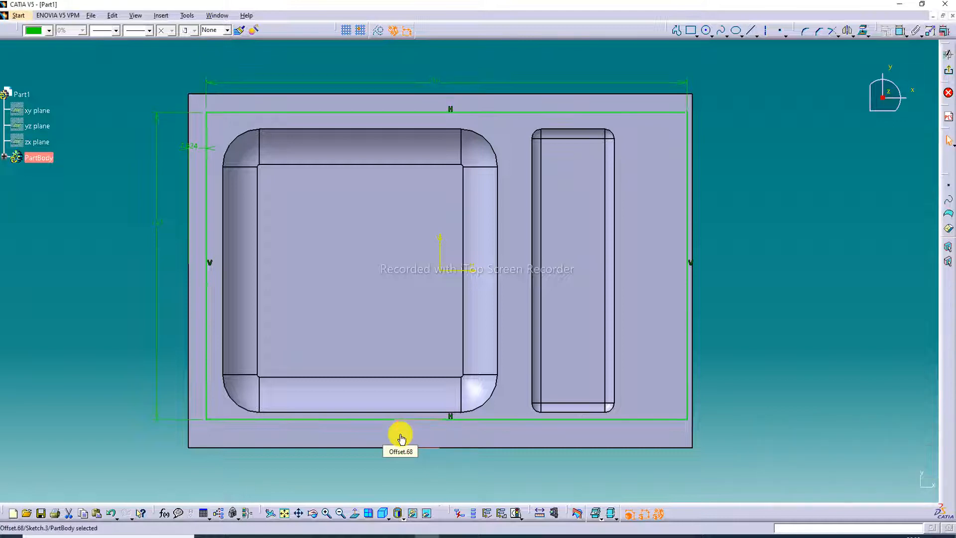
double_click(401, 438)
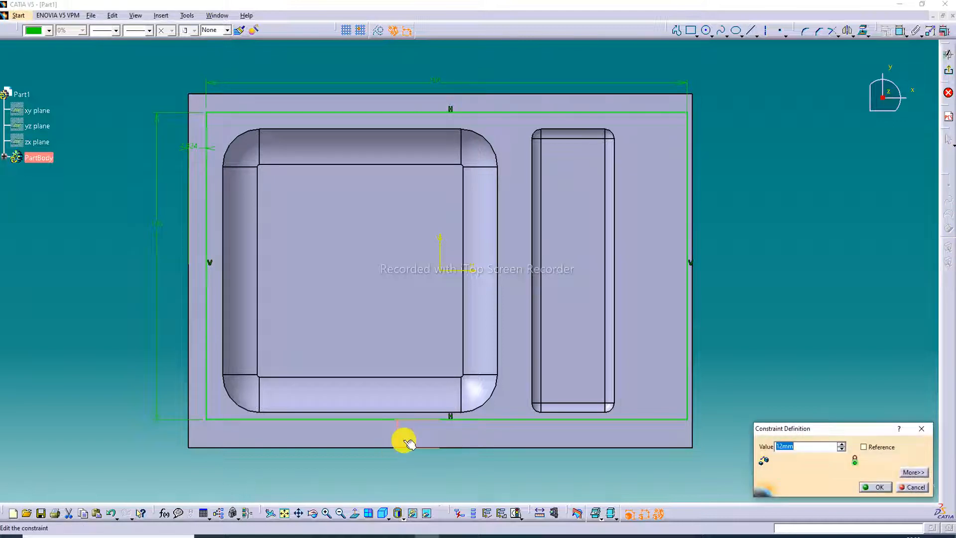
type("8")
key("Return")
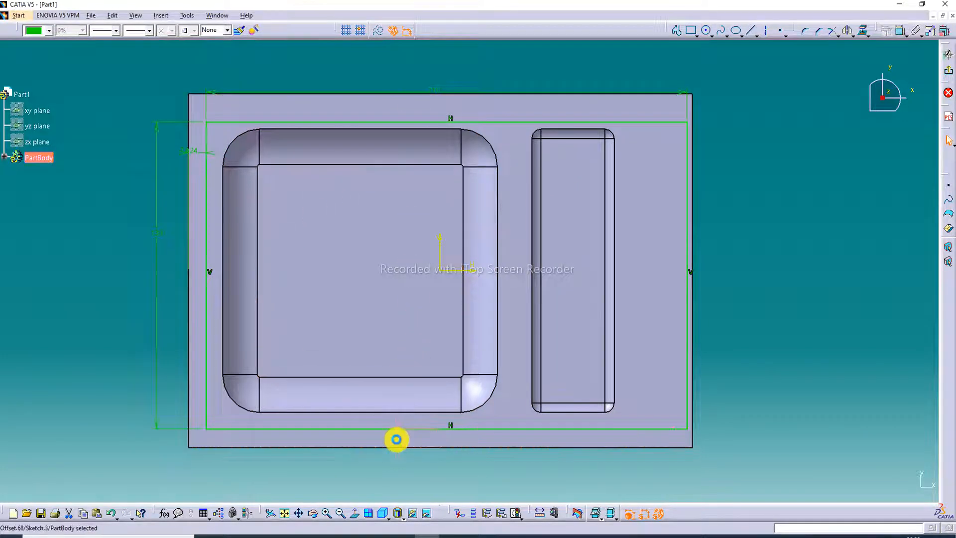
double_click(397, 439)
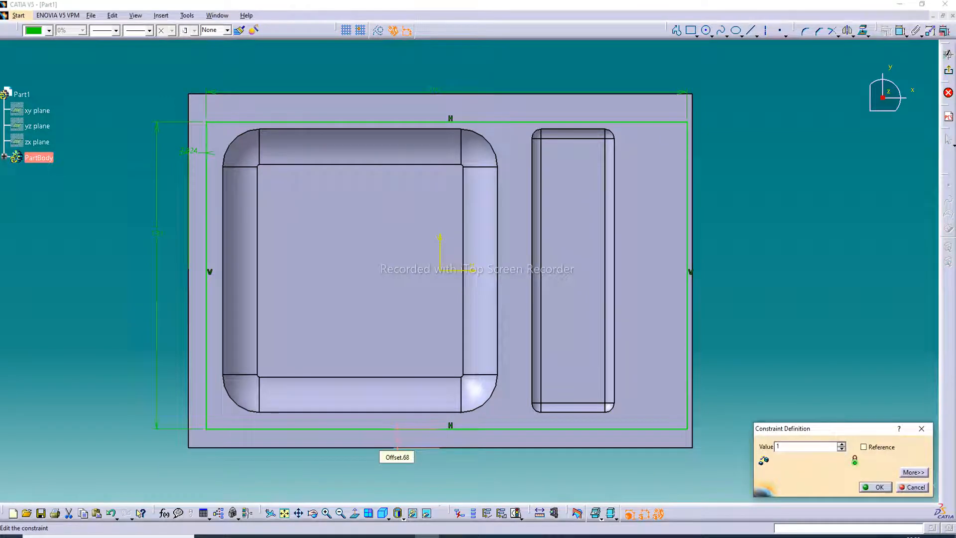
key("Return")
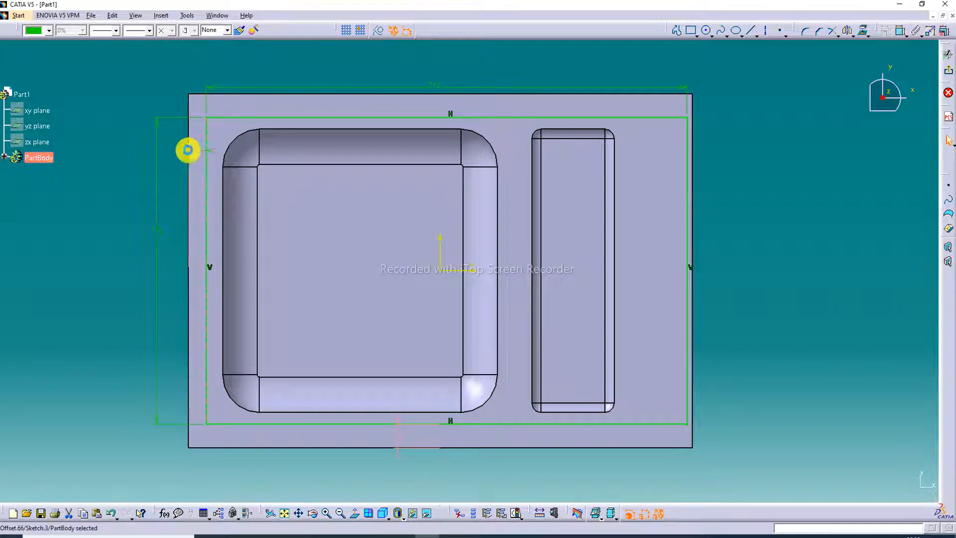
- Set the rectangle's distance from the block's left edge to 5 mm after trying 6 mm, and from its lower edge to 8 mm
double_click(190, 152)
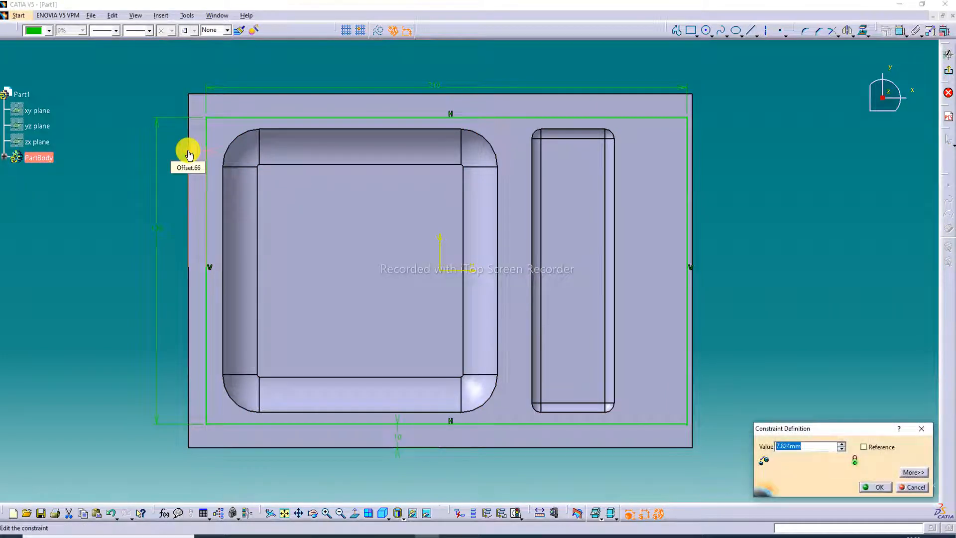
type("6")
key("Return")
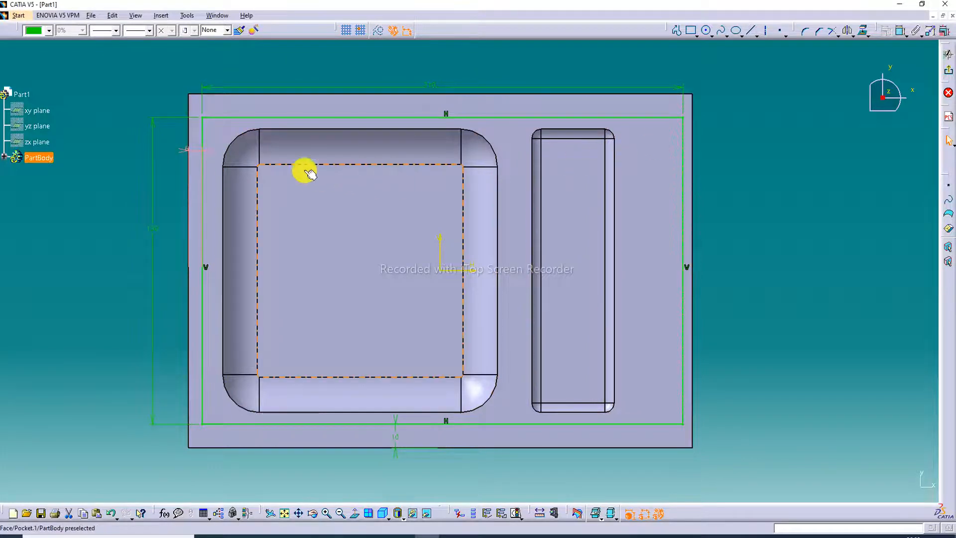
double_click(185, 150)
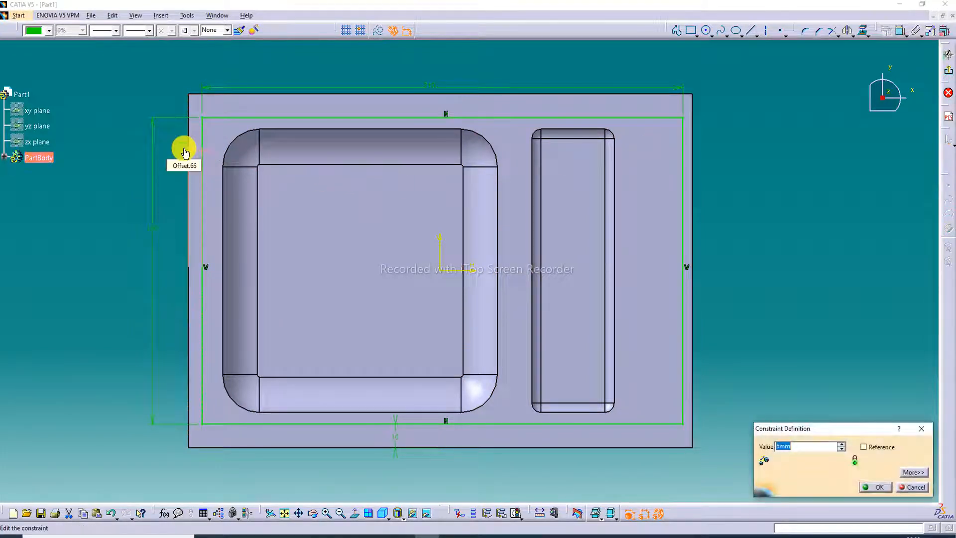
type("5")
key("Return")
left_click(183, 148)
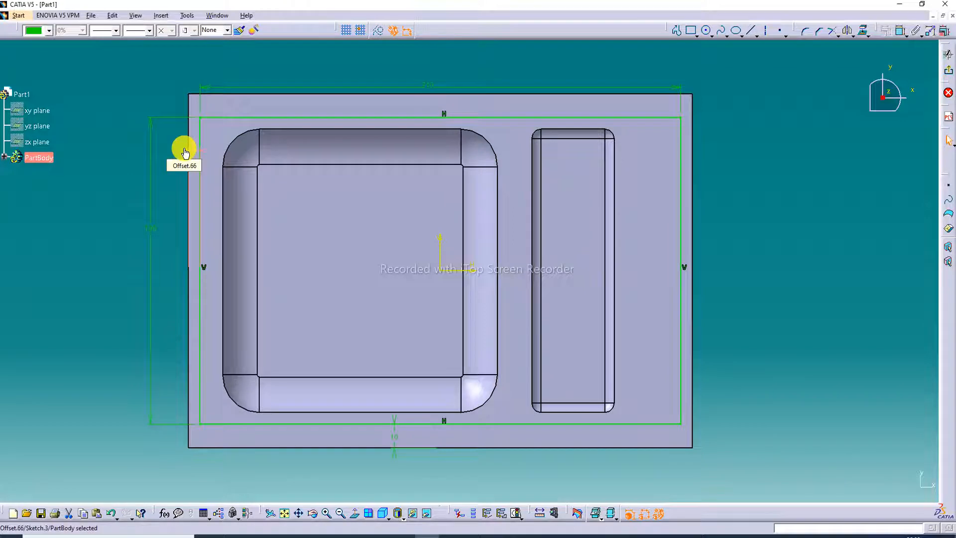
double_click(395, 439)
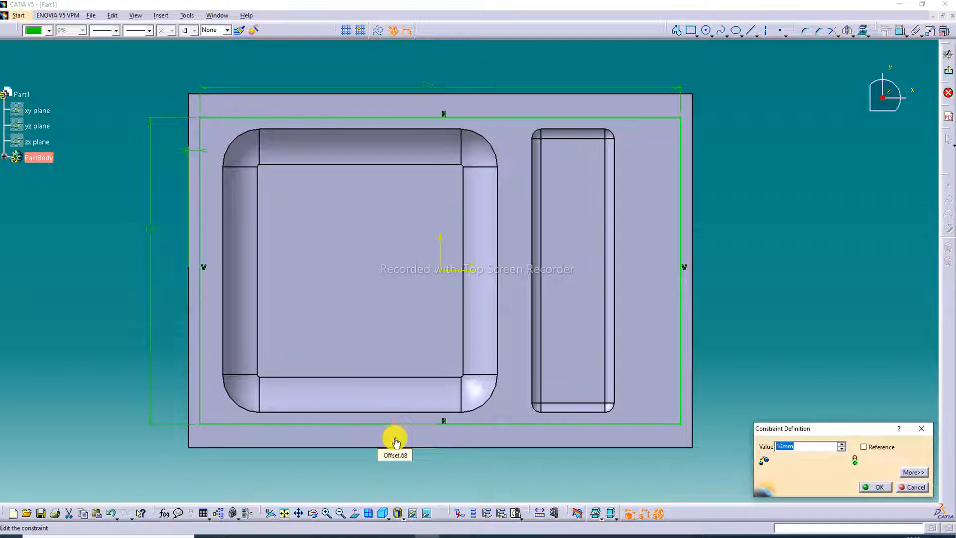
key("Return")
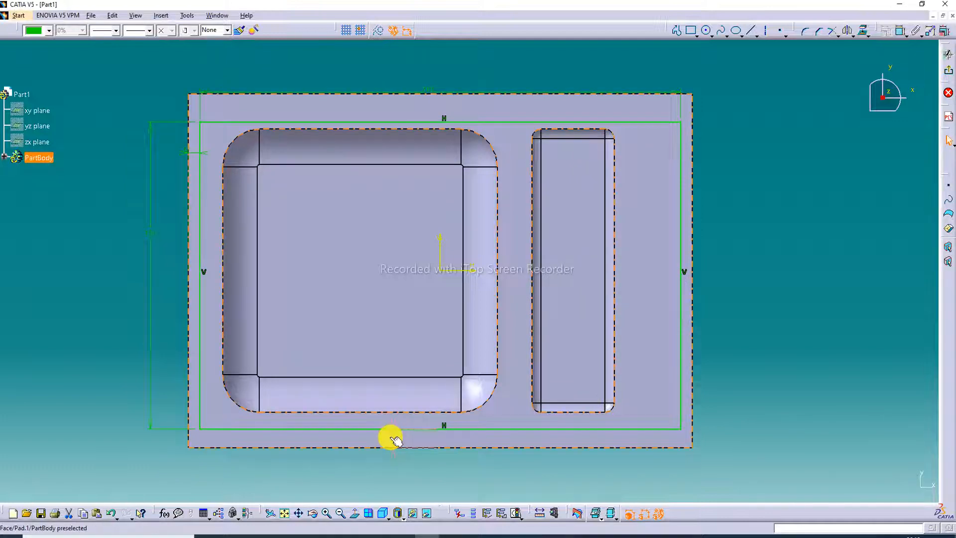
- Dimension the distance between the rectangle's upper side and the block's upper edge
left_click(902, 31)
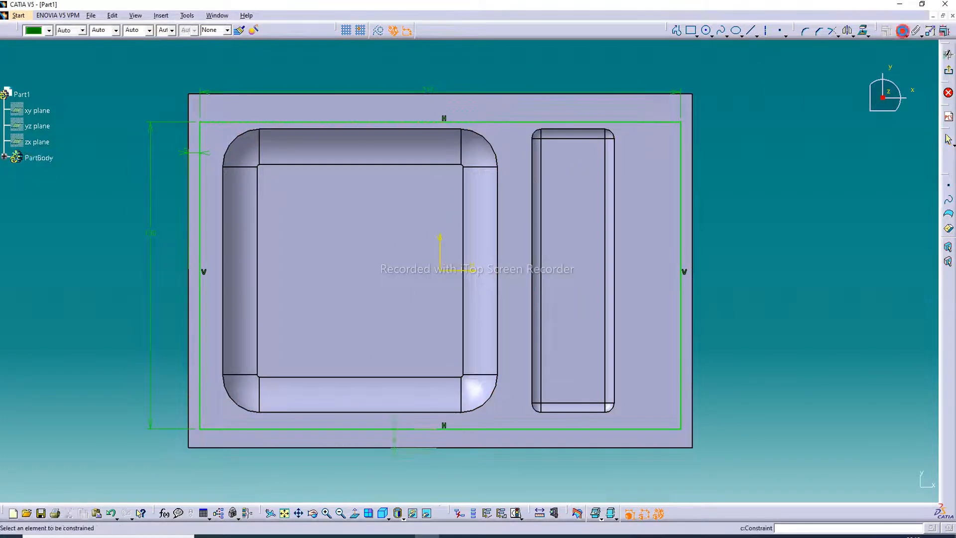
left_click(491, 123)
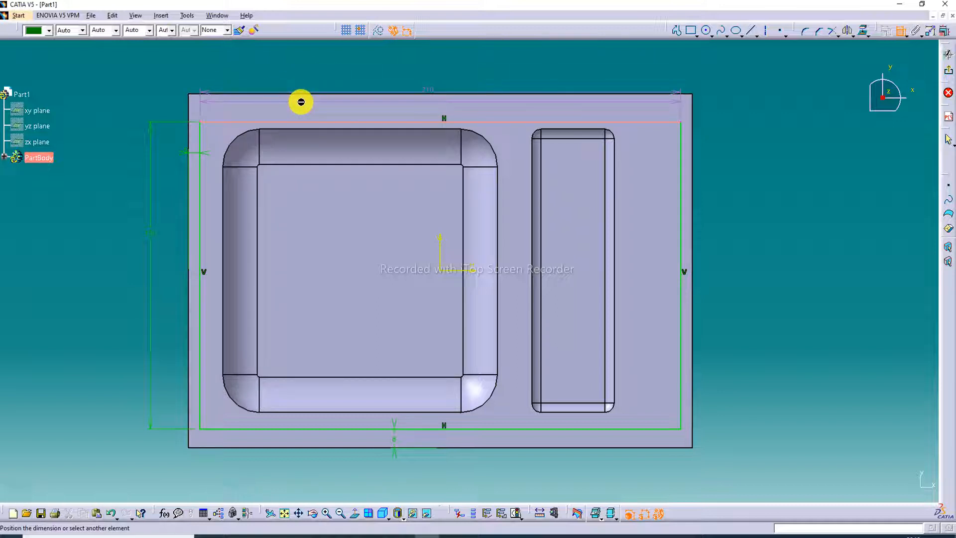
left_click(315, 96)
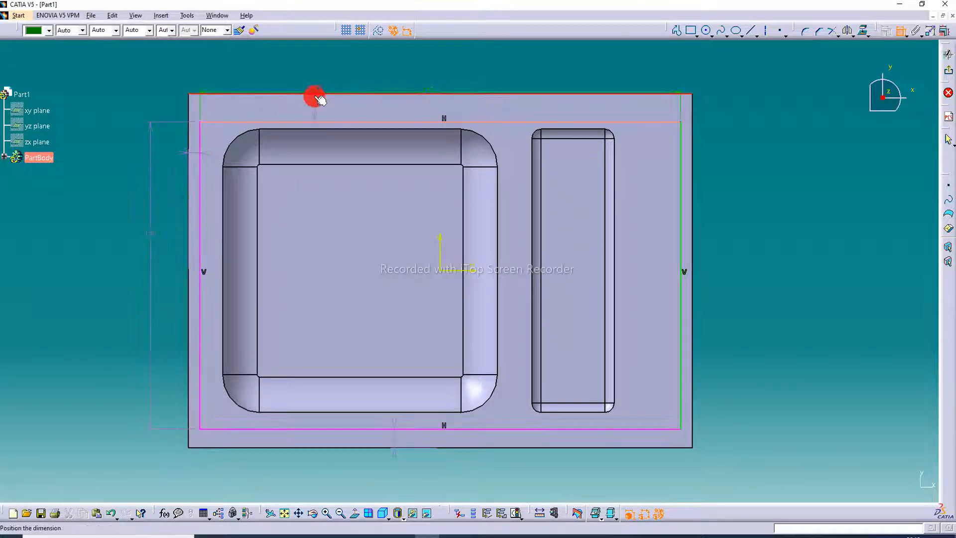
left_click(344, 82)
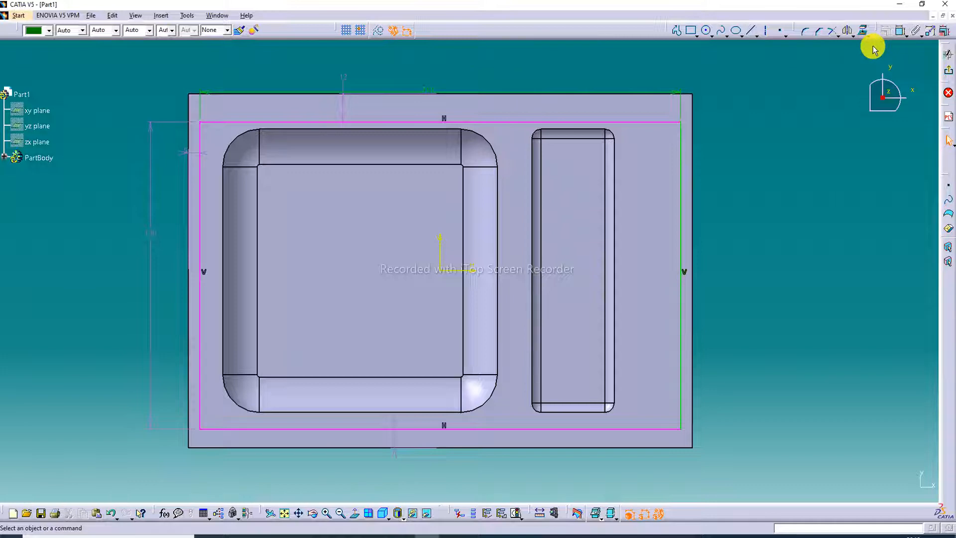
- Delete the rectangle's distance dimensions to the block's upper, lower and left edges, shifting its horizontal sides between the deletions
left_click(344, 78)
key("Delete")
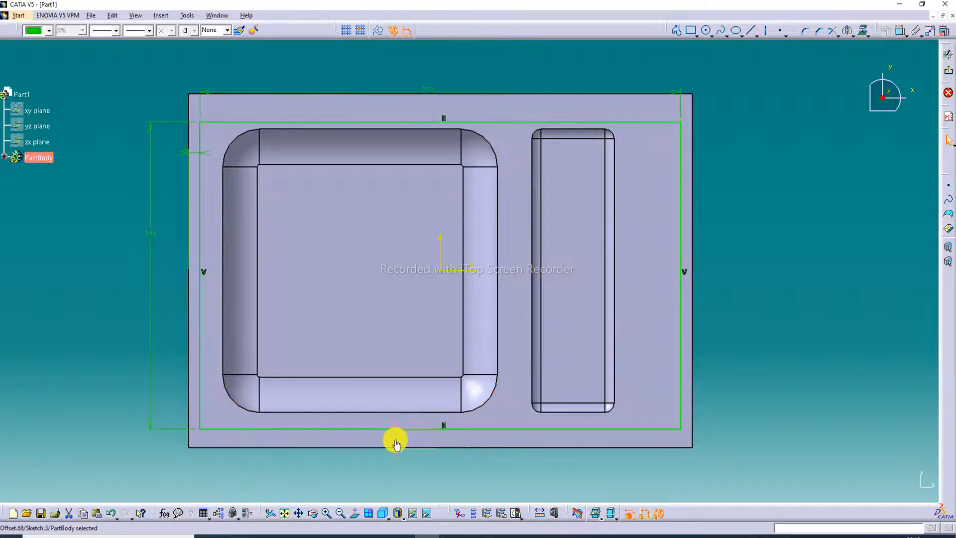
left_click(395, 442)
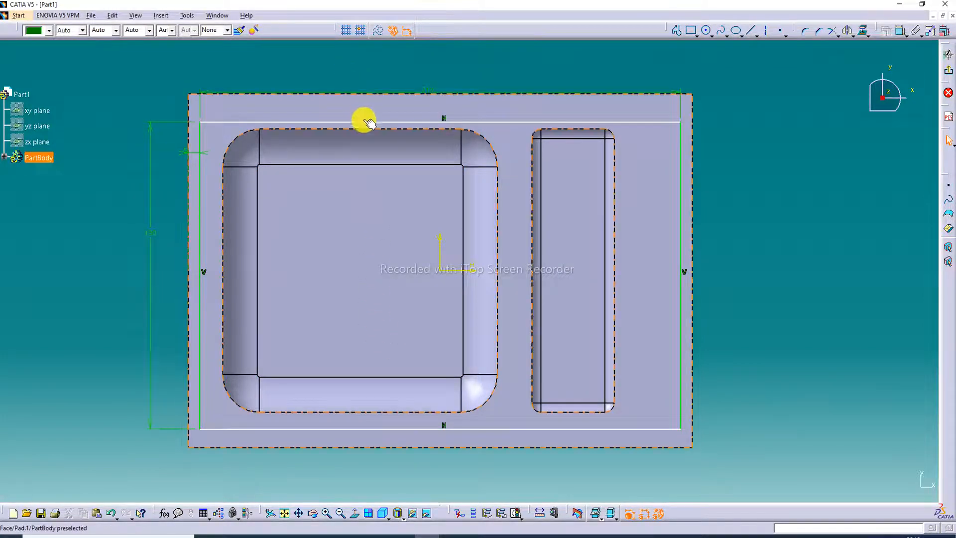
left_click_drag(371, 123, 368, 114)
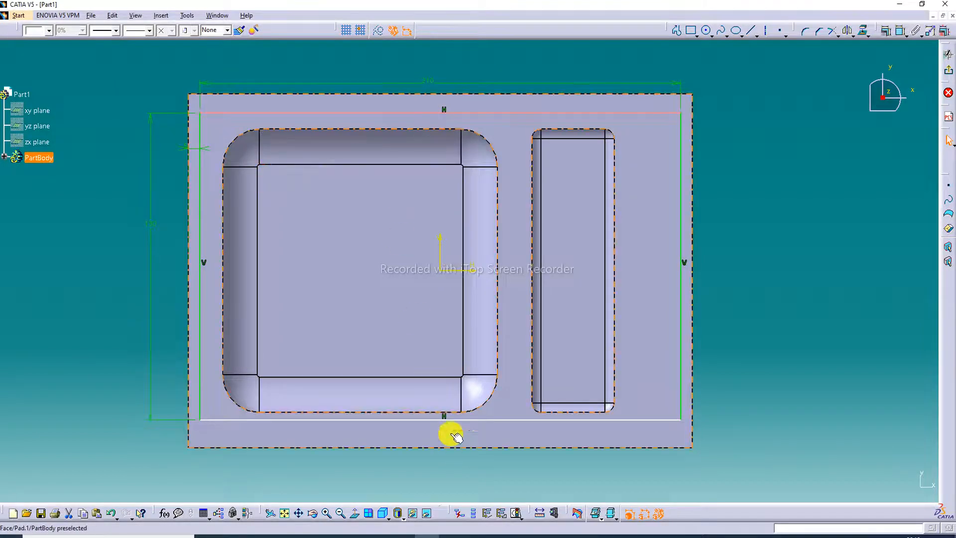
left_click_drag(453, 420, 453, 427)
left_click(196, 156)
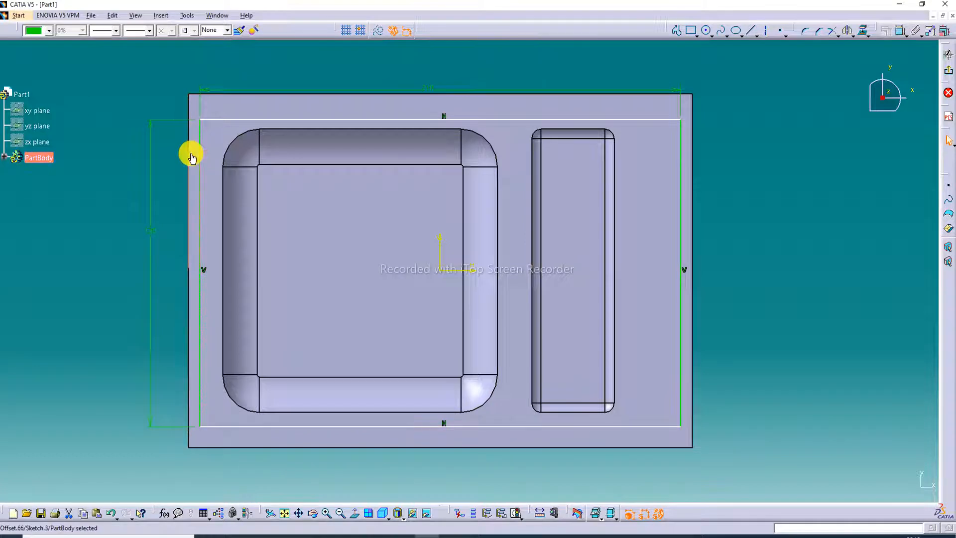
key("Delete")
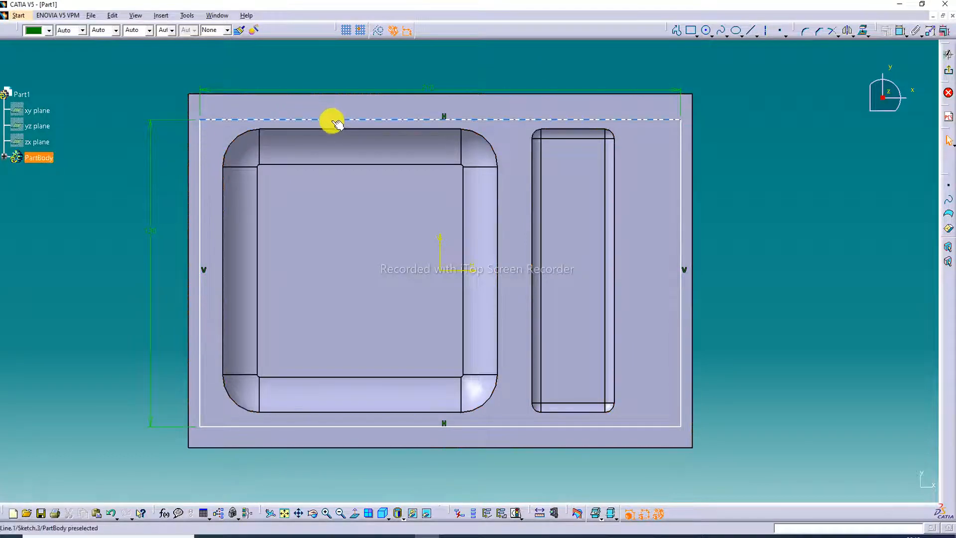
- Shift the rectangle towards the block's upper edge and delete its width and height dimensions
left_click_drag(332, 121, 332, 111)
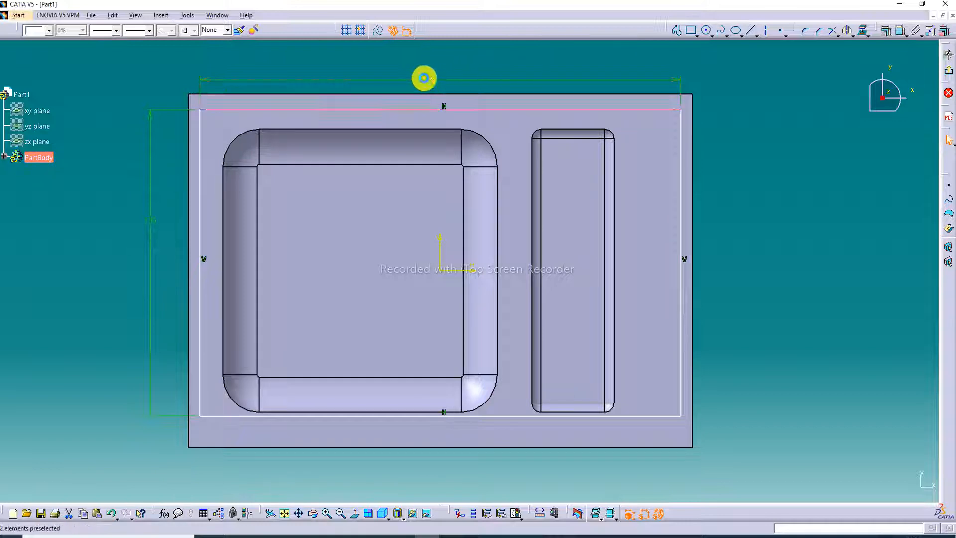
left_click(424, 79)
key("Delete")
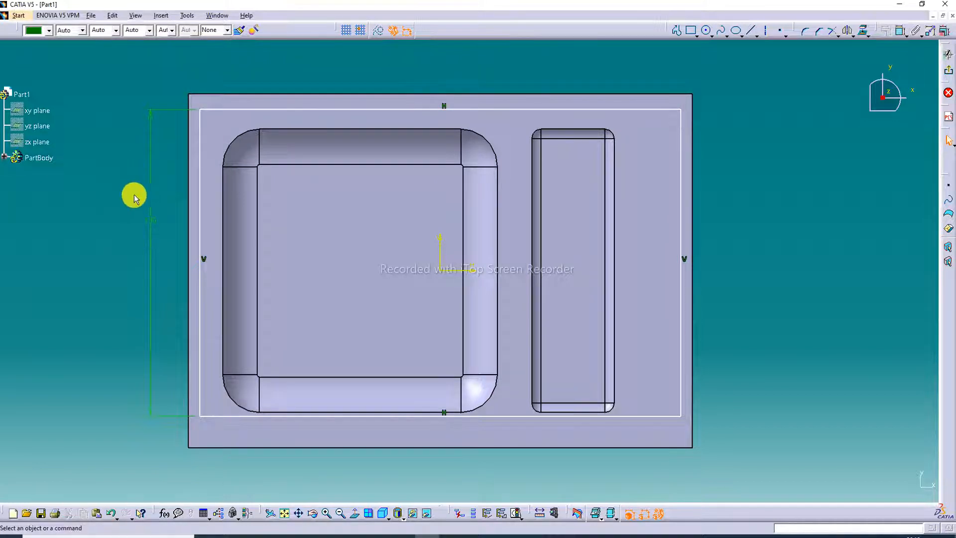
left_click(151, 217)
key("Delete")
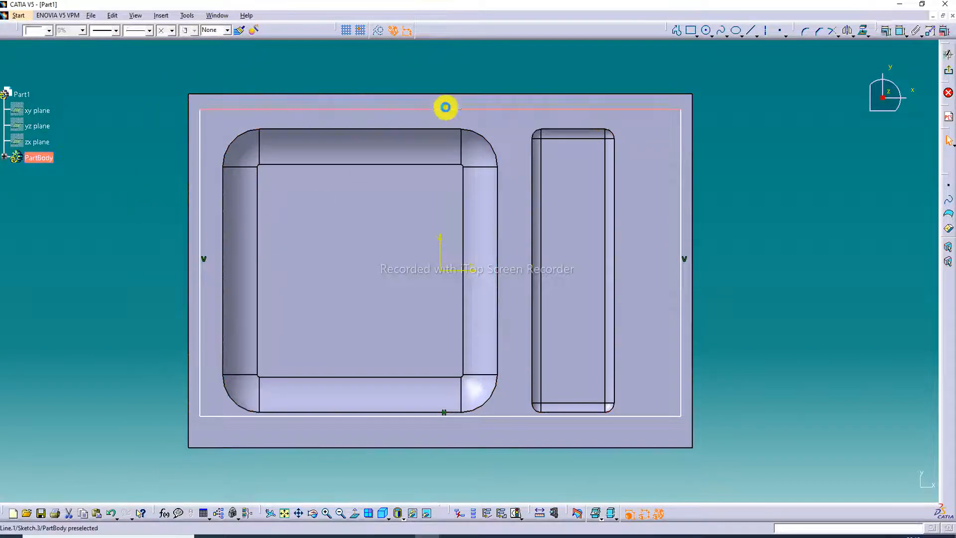
- Stretch the rectangle's sides freehand to leave a narrow, nearly even border inside the block's edges, and exit the sketch
left_click_drag(444, 108, 445, 105)
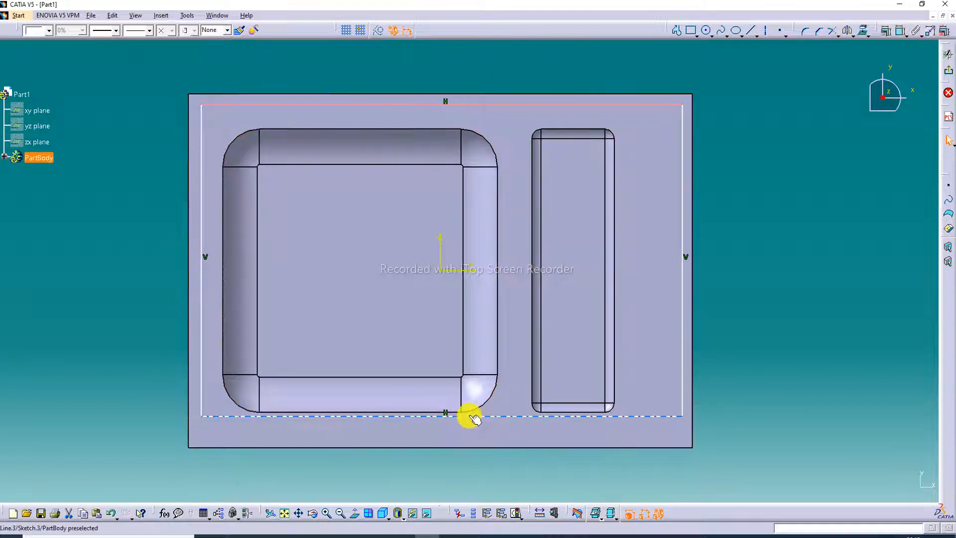
left_click_drag(466, 414, 470, 434)
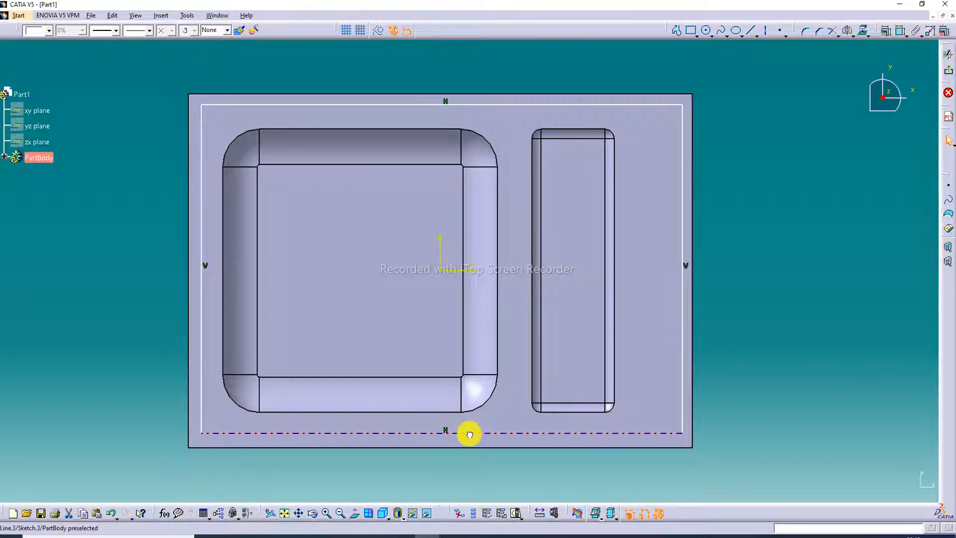
left_click_drag(681, 290, 679, 291)
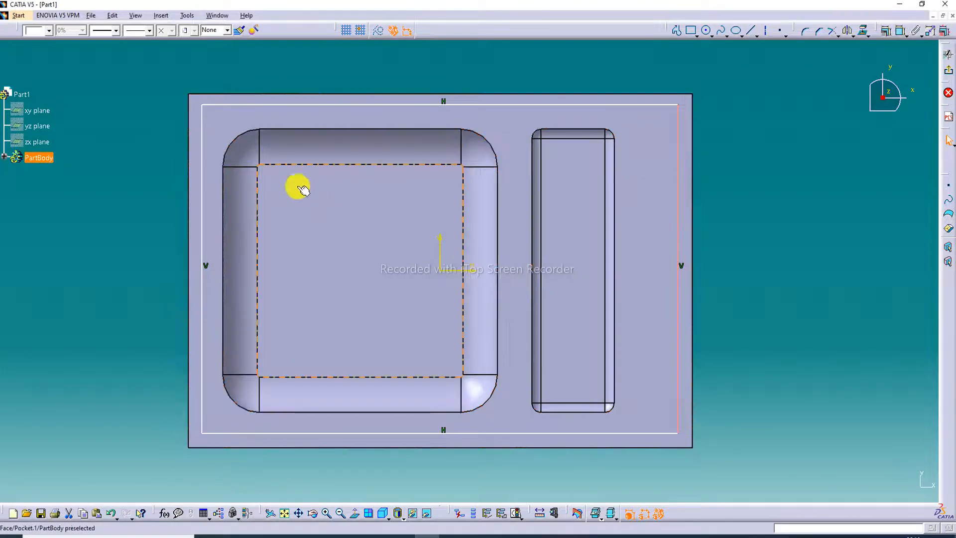
left_click(810, 115)
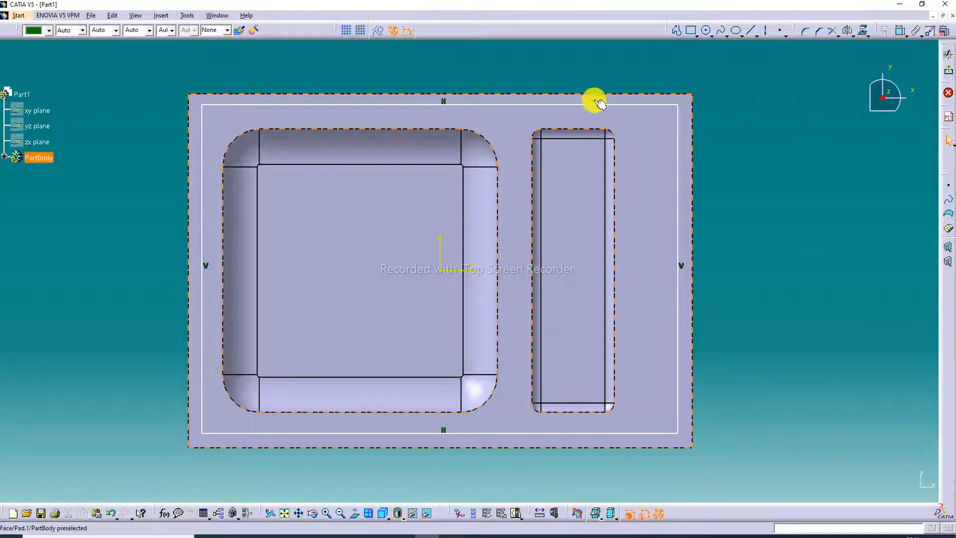
left_click_drag(596, 107, 594, 108)
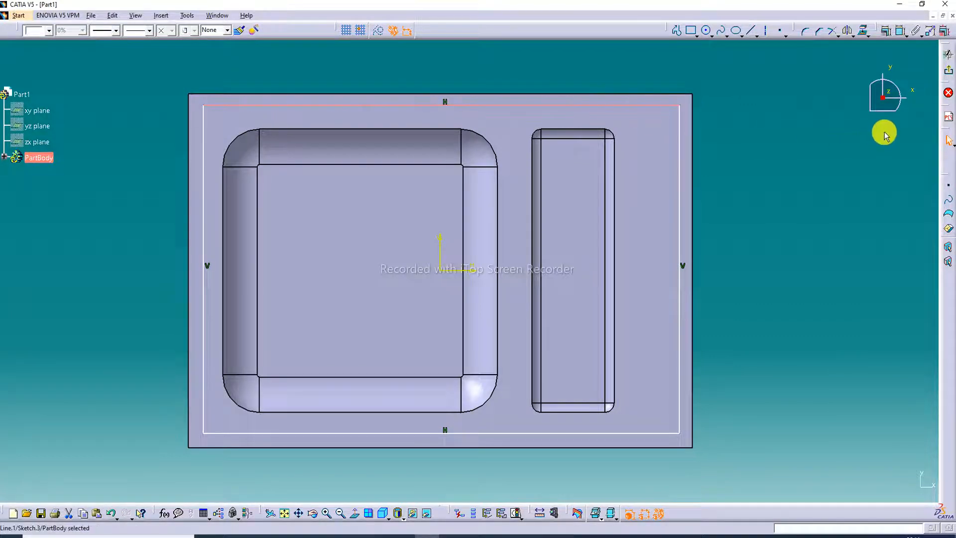
left_click(802, 164)
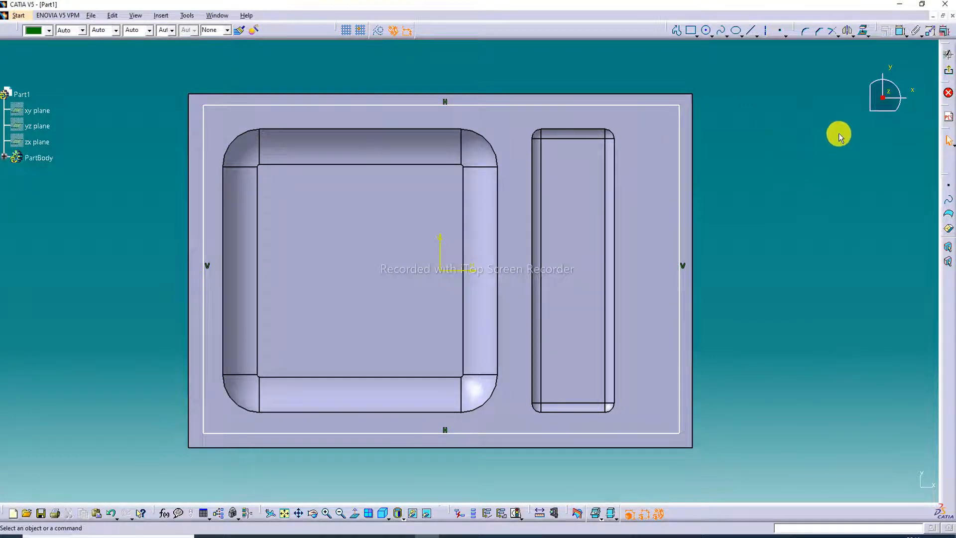
left_click(948, 69)
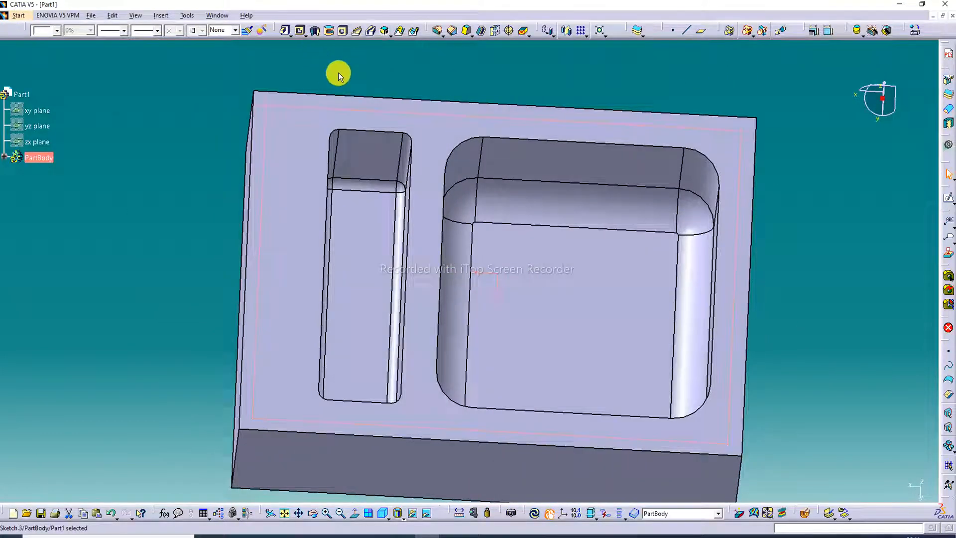
- Cut a 6 mm deep pocket from the rectangle sketch on the block's upper face
left_click(333, 70)
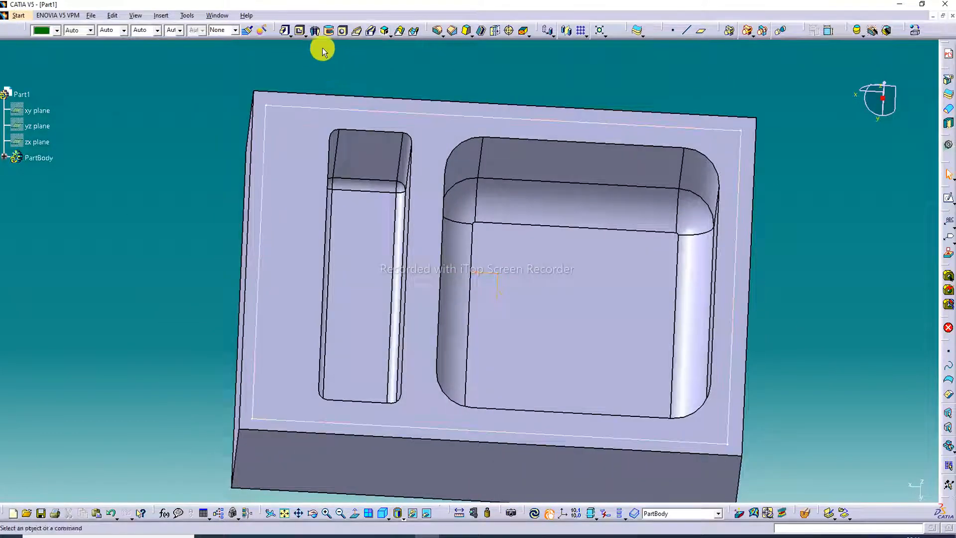
left_click(301, 33)
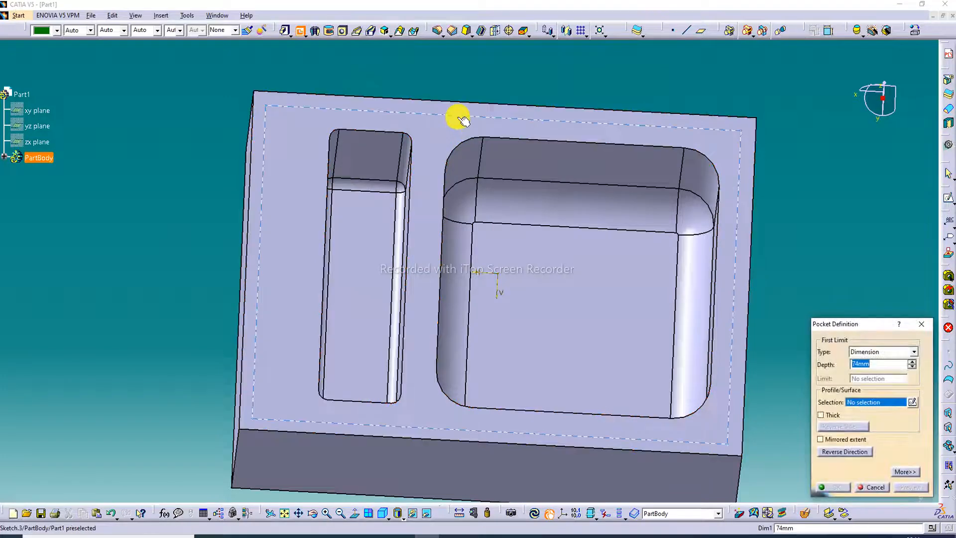
left_click(461, 120)
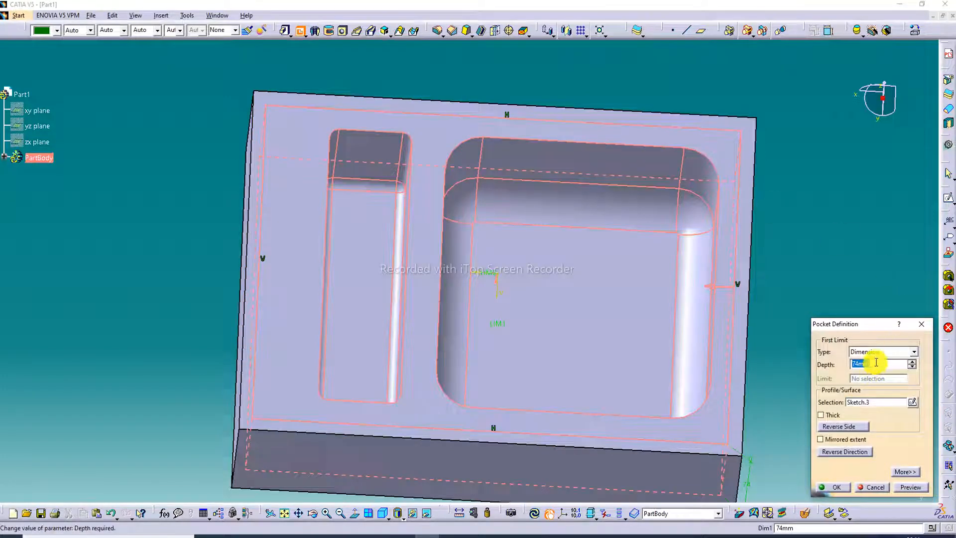
type("6")
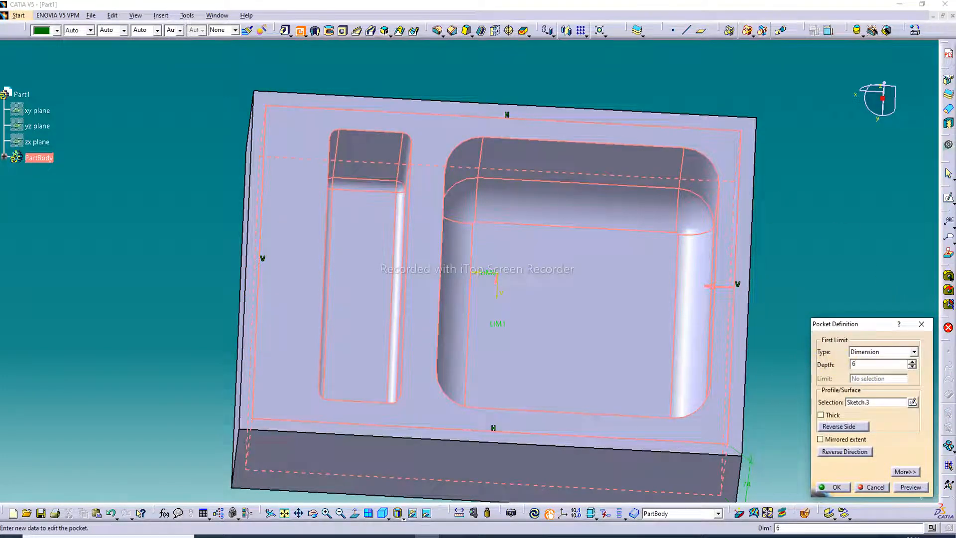
key("Return")
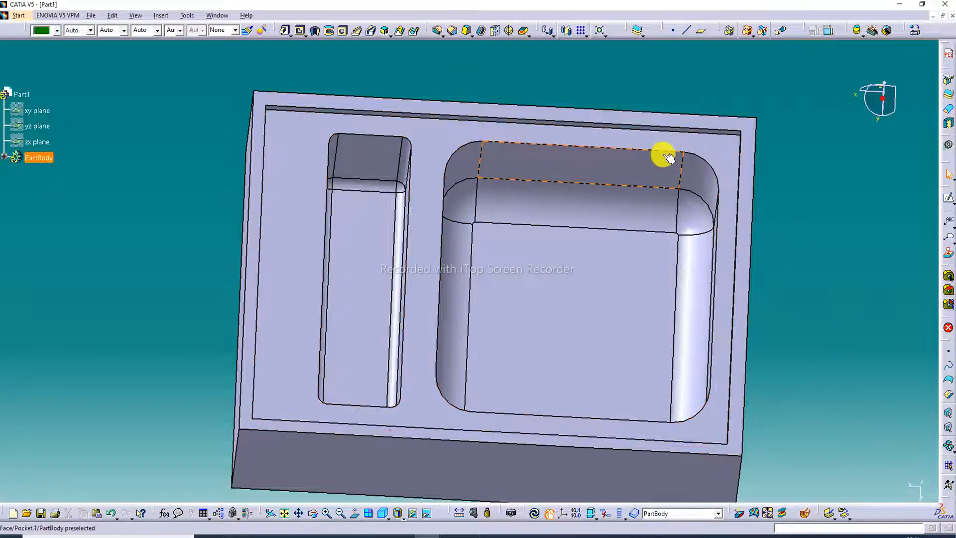
- Set the depth of the shallow rectangular pocket around the basins to 8 mm
middle_click_drag(667, 159, 646, 66)
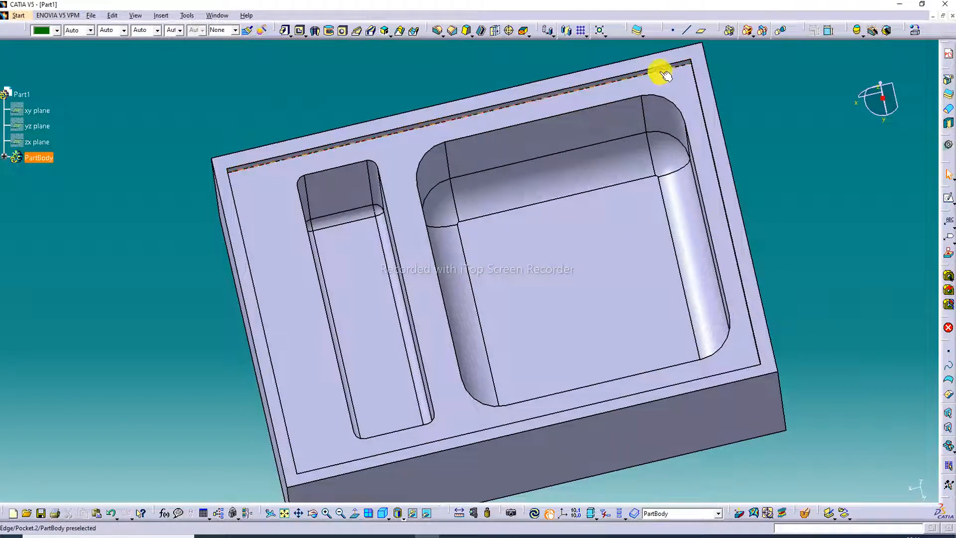
double_click(665, 75)
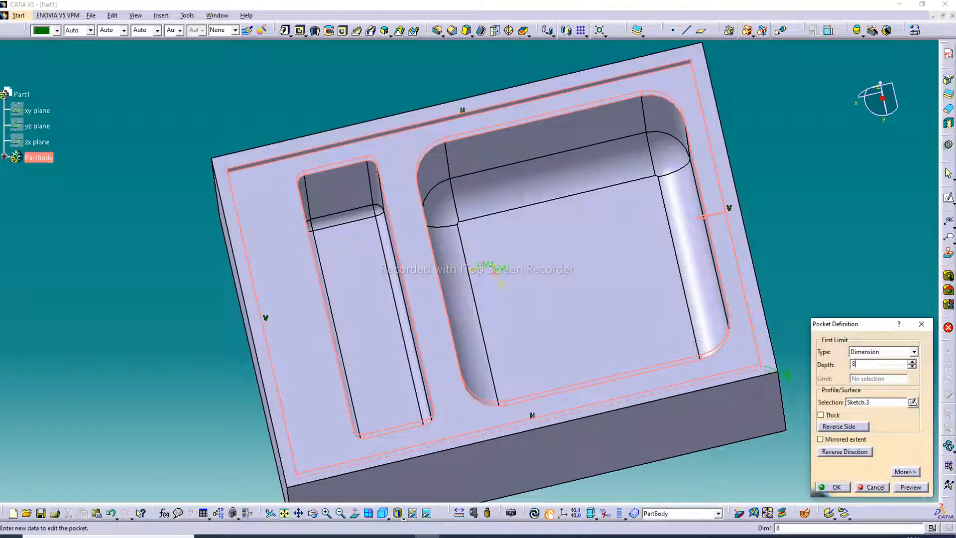
type("8")
key("Return")
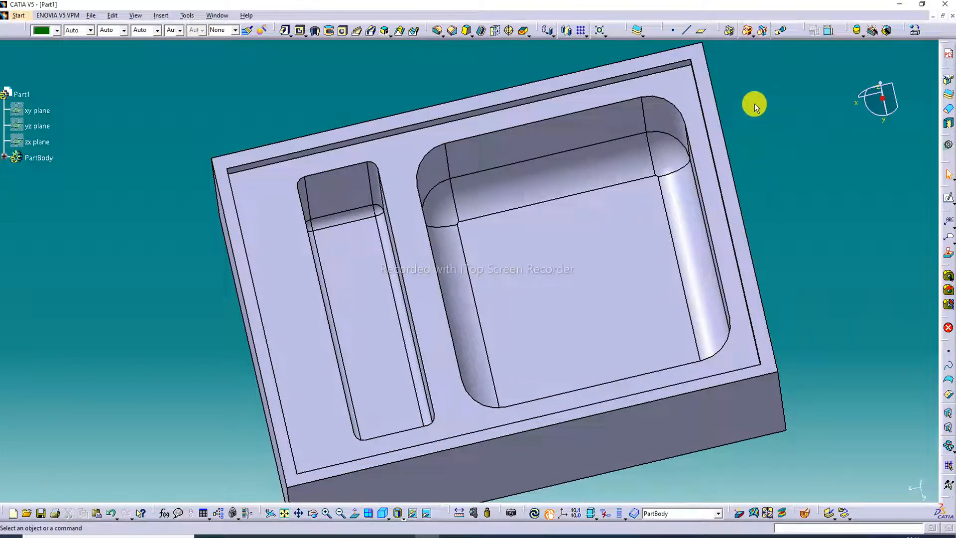
- Fillet the upper rim of the large basin and set the fillet radius to 5 mm
middle_click_drag(741, 157, 731, 177)
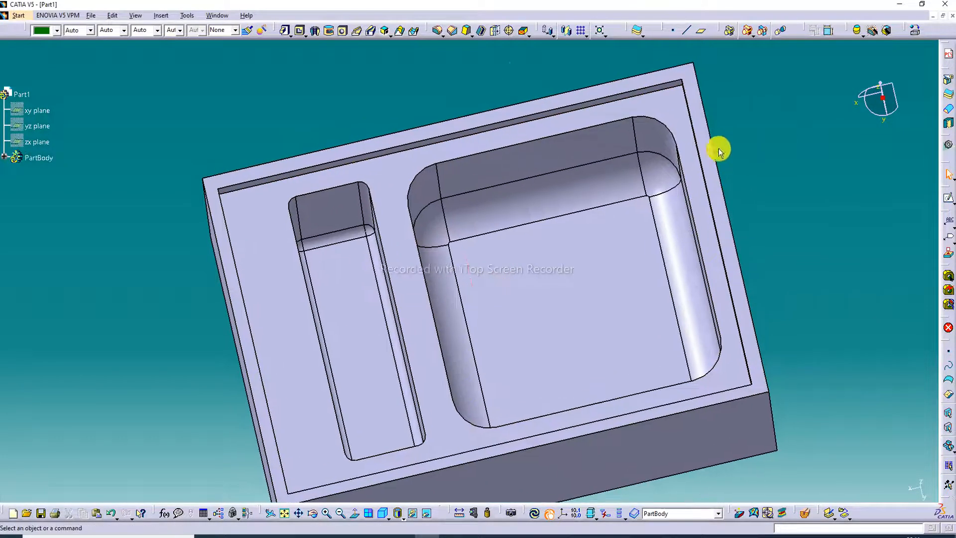
left_click(437, 30)
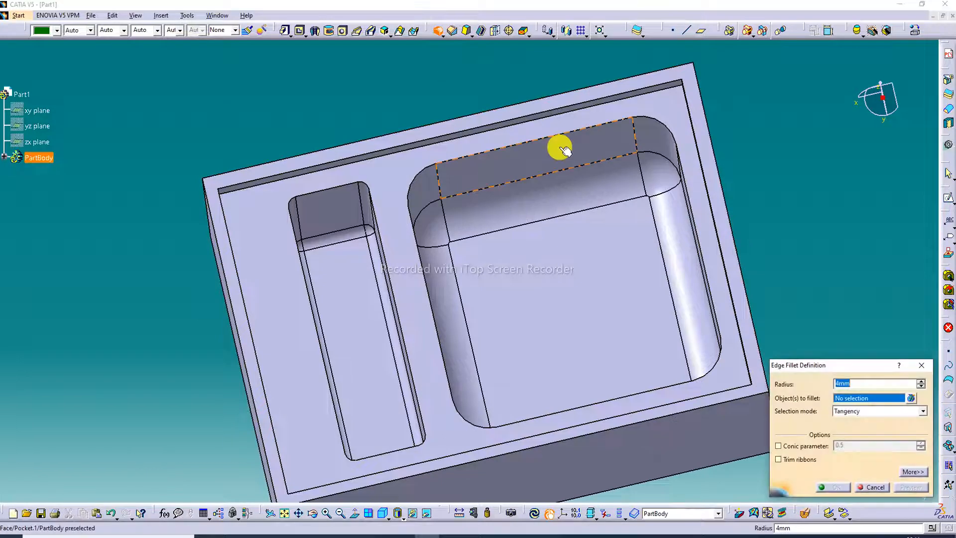
left_click(530, 144)
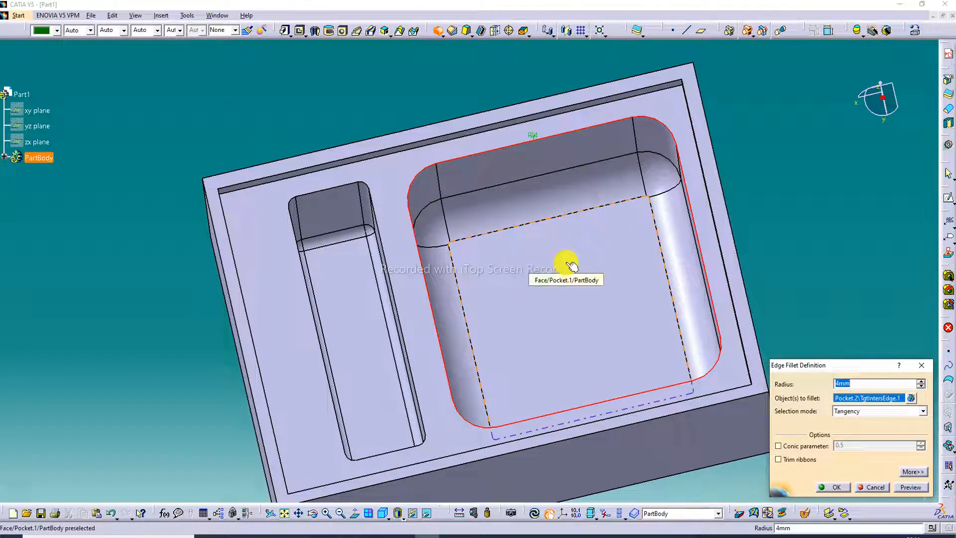
key("Return")
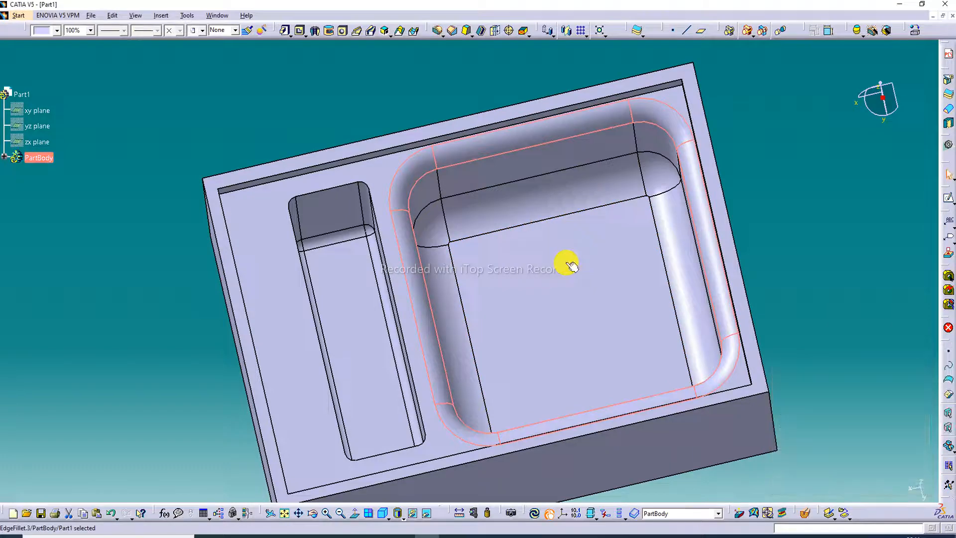
double_click(641, 112)
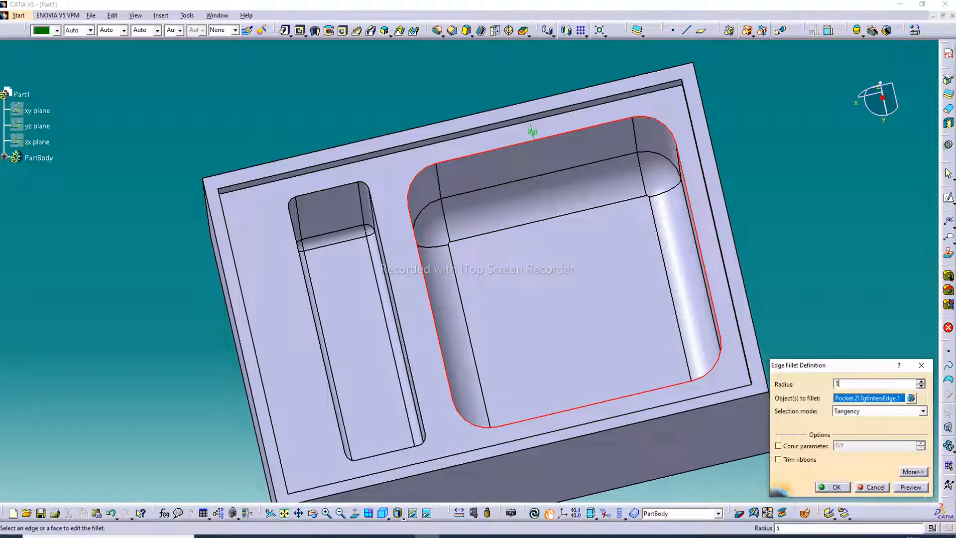
key("Return")
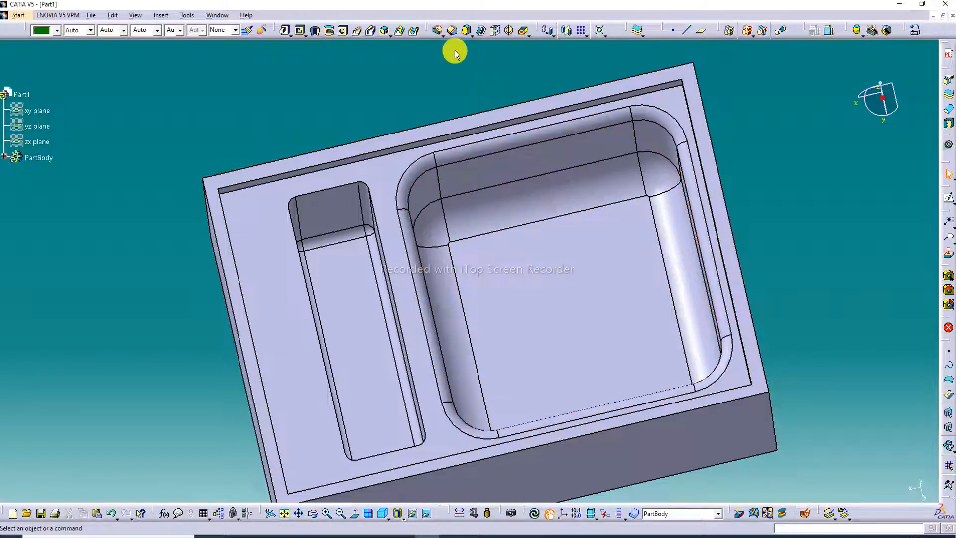
- Add an edge fillet along the upper rim of the narrow basin
left_click(437, 30)
left_click(347, 188)
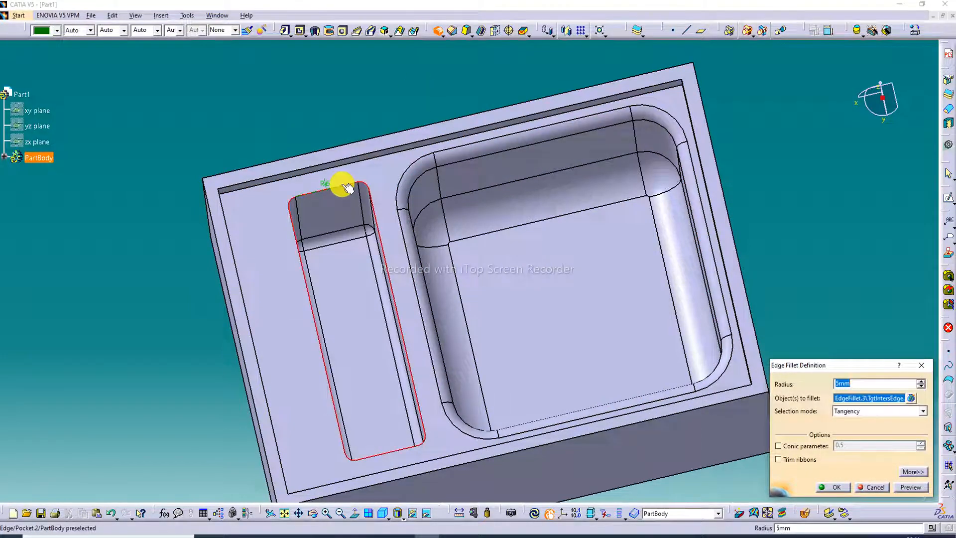
key("Return")
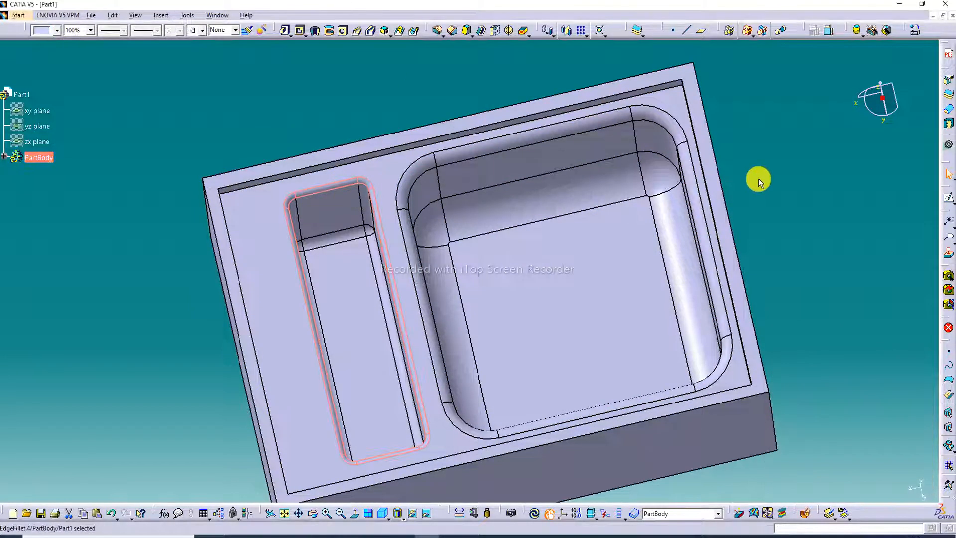
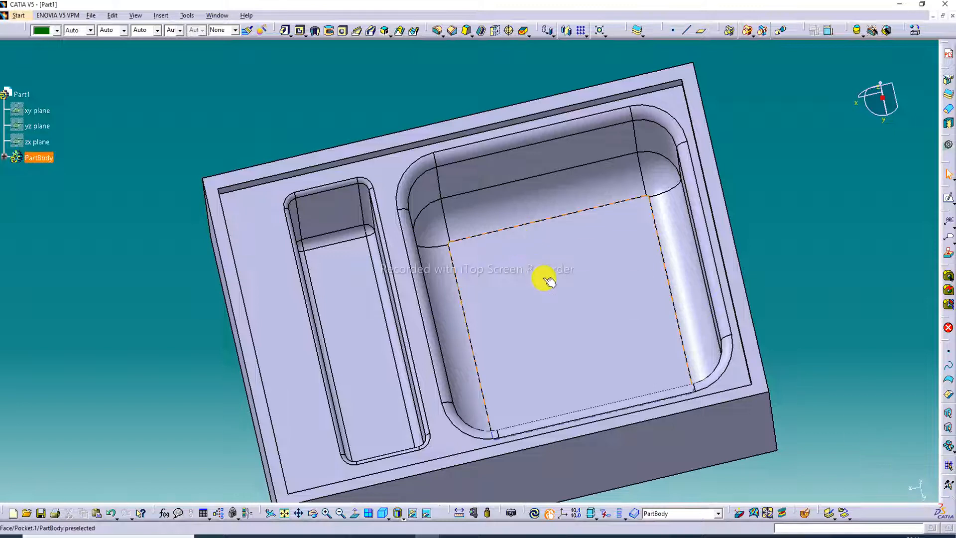
- Start a sketch on the large basin's floor and draw a circle near the floor's centre, about 38 mm from the origin on the horizontal axis
left_click(579, 295)
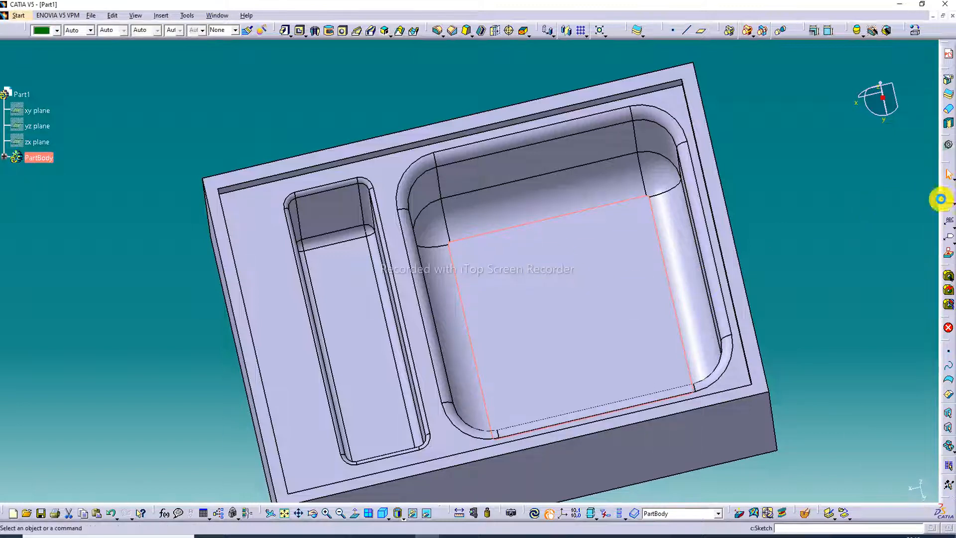
left_click(941, 198)
middle_click_drag(492, 182, 499, 222)
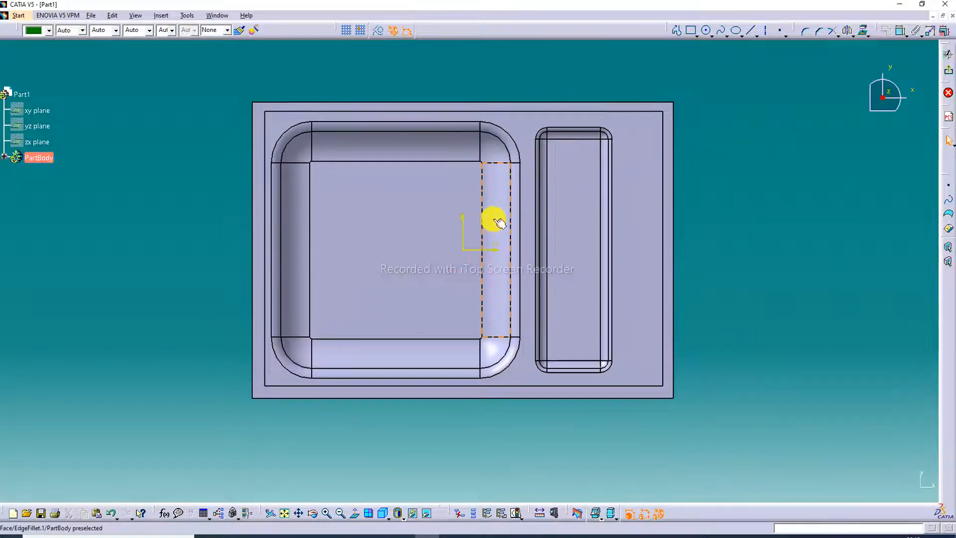
left_click(706, 30)
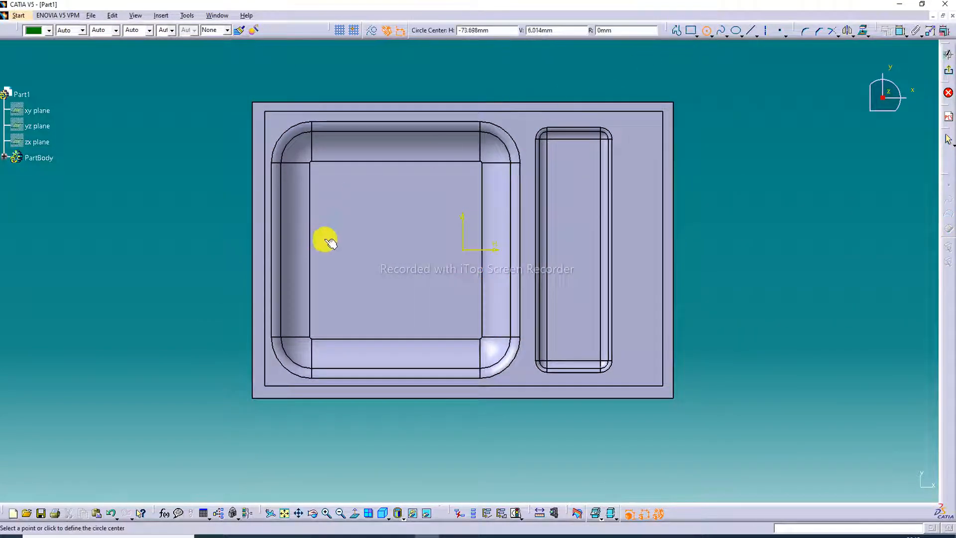
left_click(391, 250)
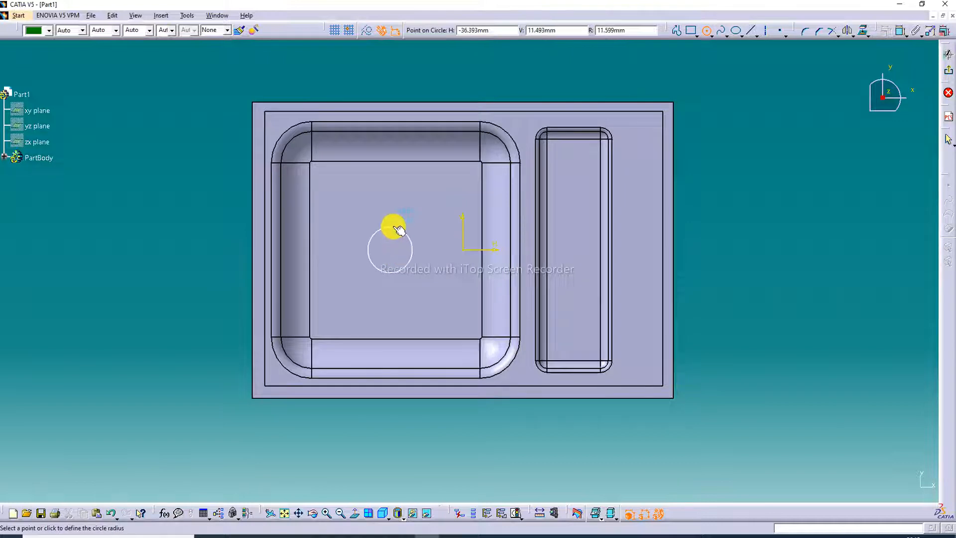
left_click(399, 225)
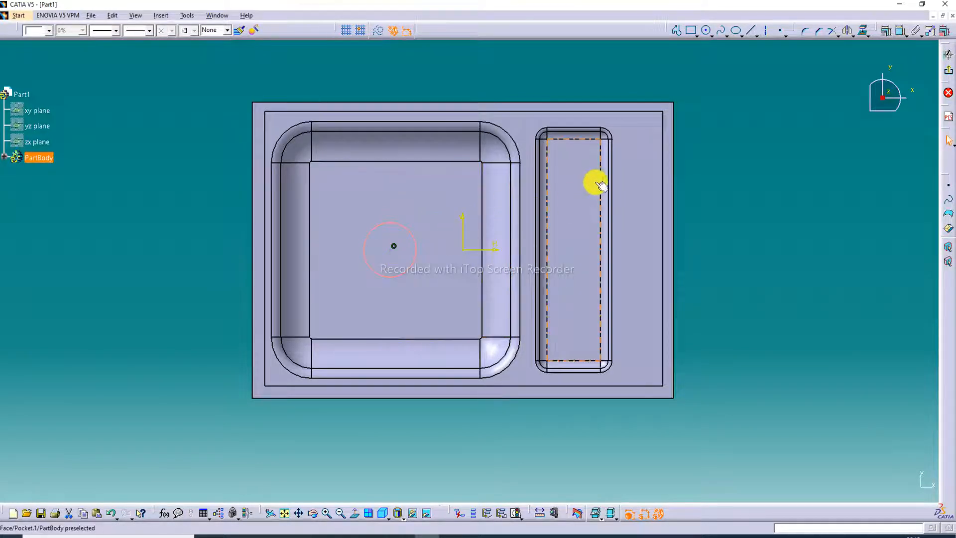
- Draw a second circle of about 6 mm radius centred on the narrow basin's floor and finish the sketch
left_click(718, 108)
left_click(705, 30)
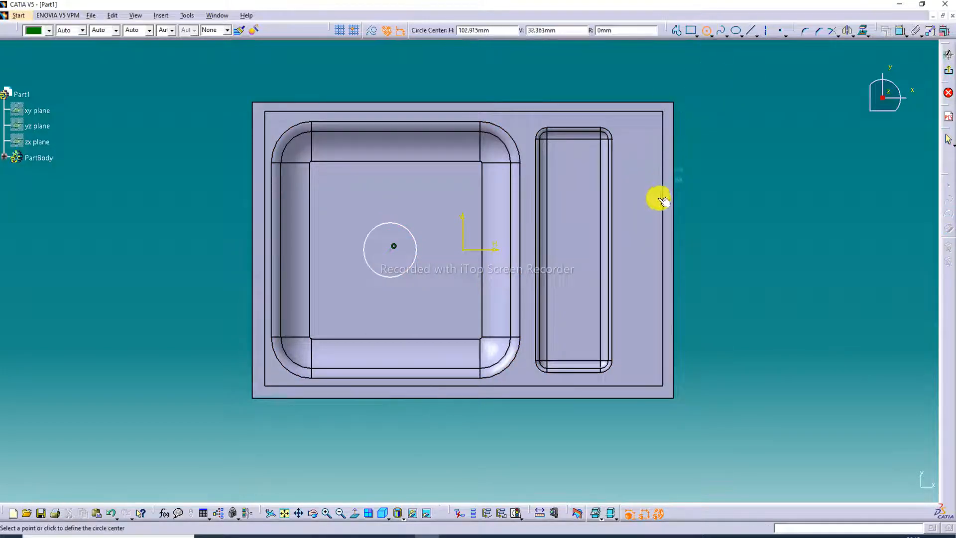
left_click(573, 251)
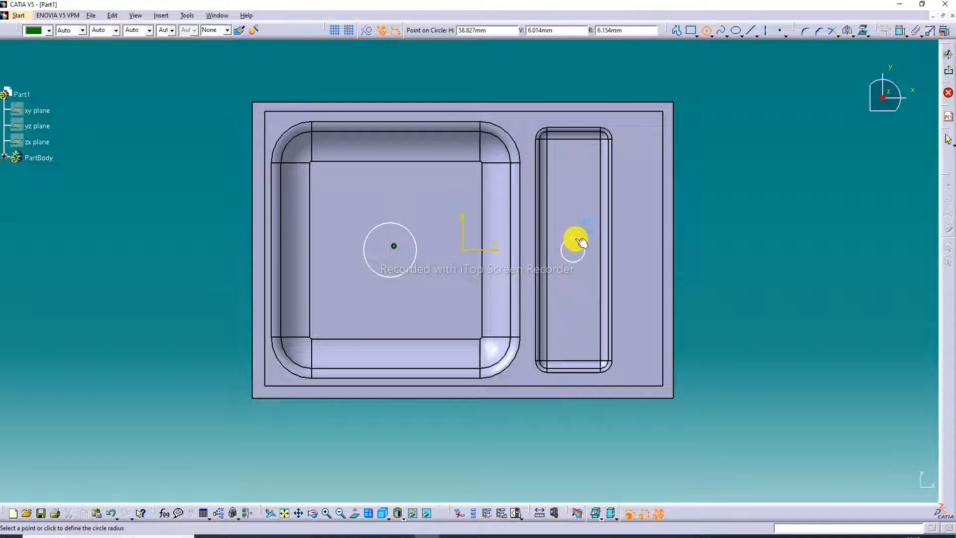
left_click(581, 242)
left_click(788, 117)
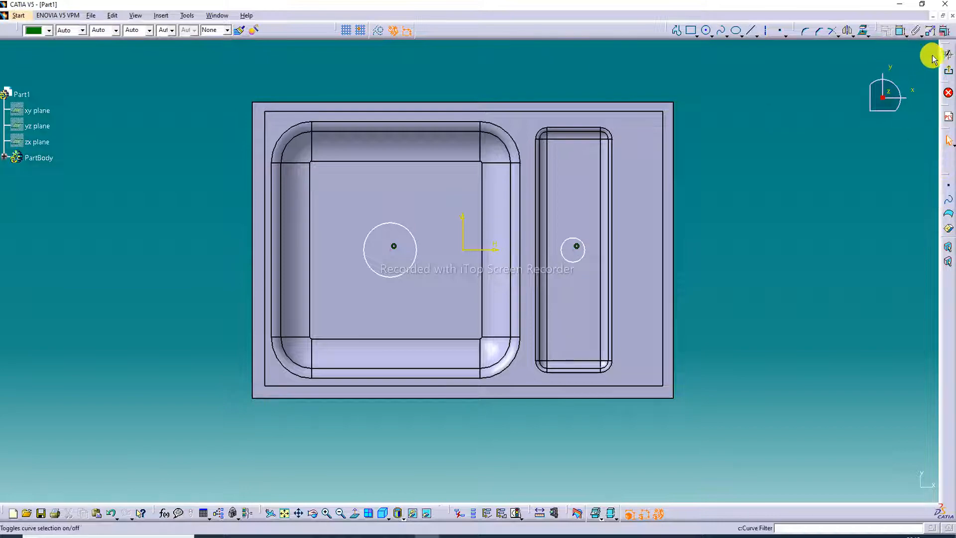
left_click(947, 55)
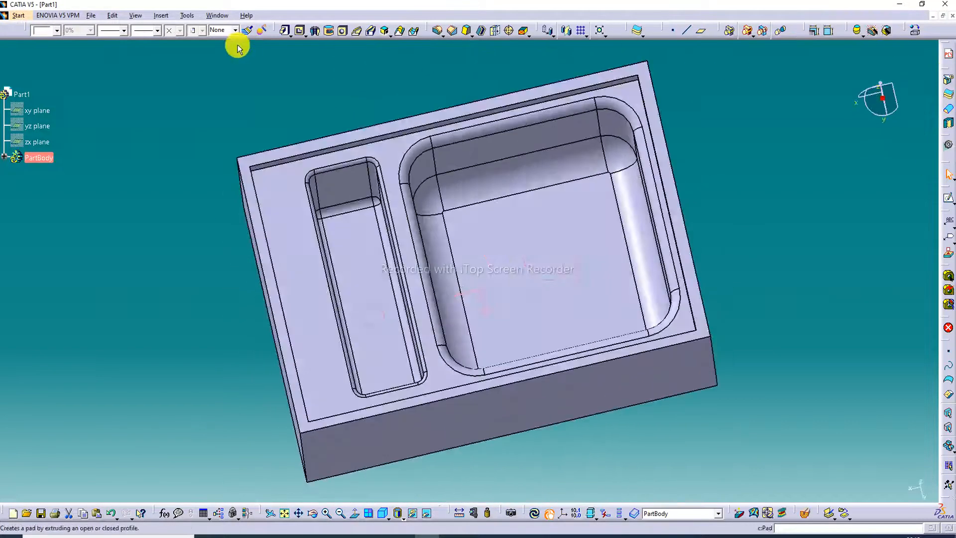
- Cut both drain circles through the basin floors as a pocket with the limit type Up to last
left_click(299, 30)
left_click(876, 353)
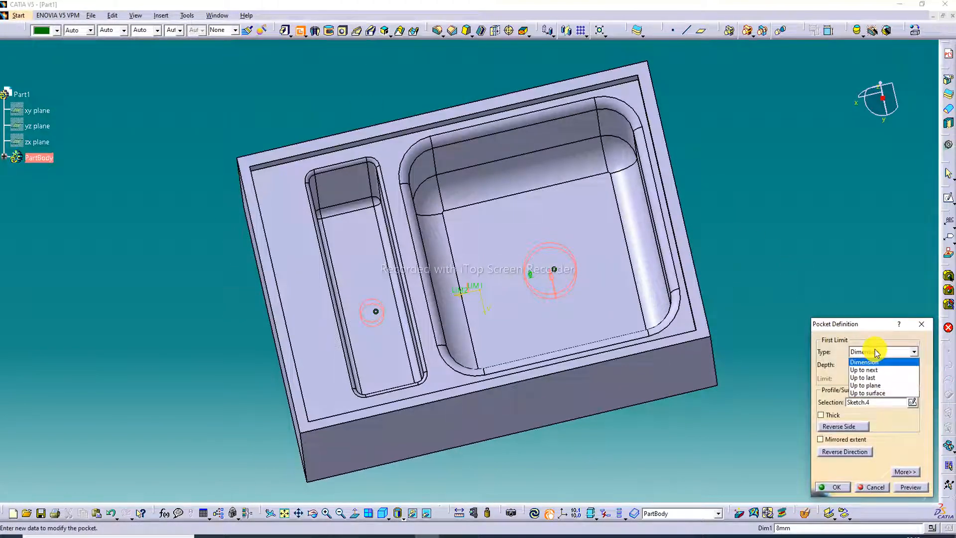
left_click(875, 378)
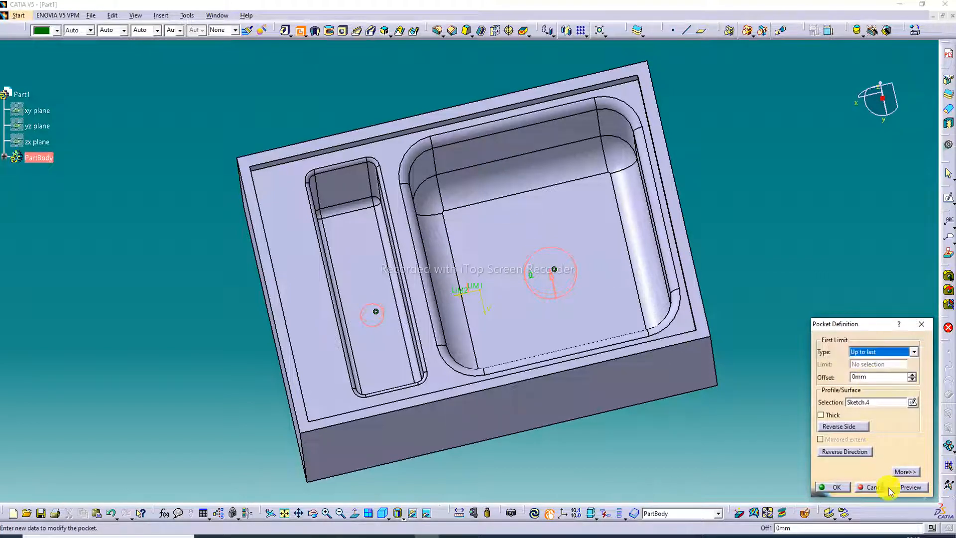
left_click(832, 487)
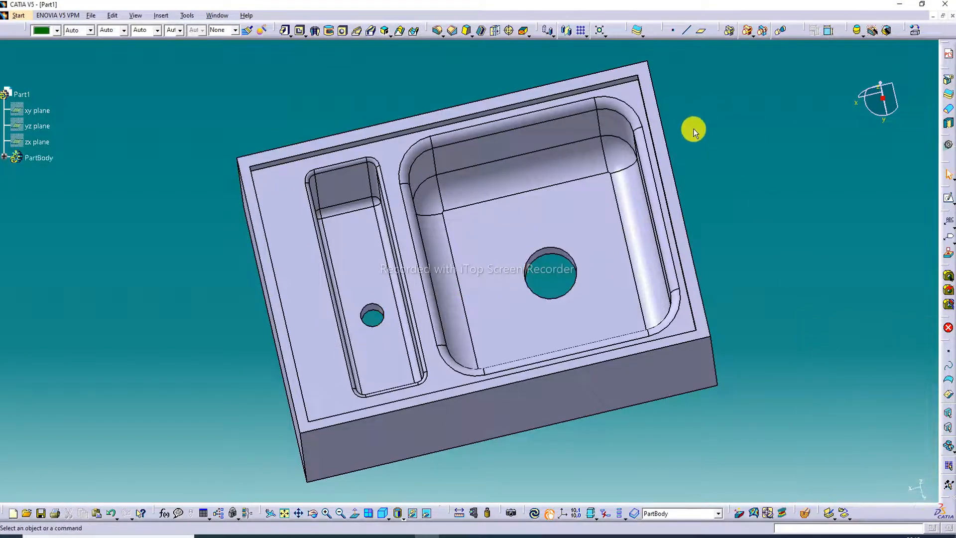
- Sketch a small circle on the recessed face beside the narrow basin's upper end and adjust its position near the corner
middle_click_drag(566, 177, 450, 231)
left_click(290, 248)
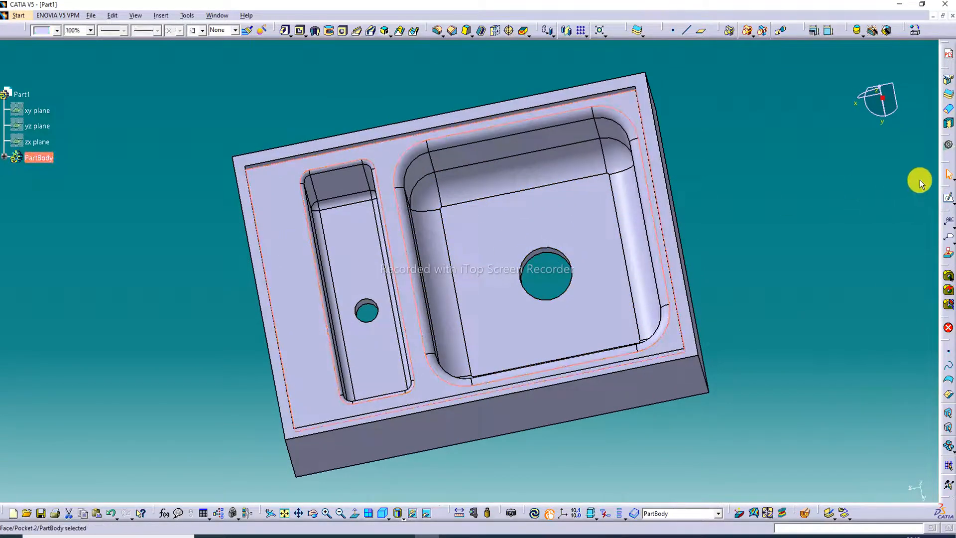
left_click(948, 198)
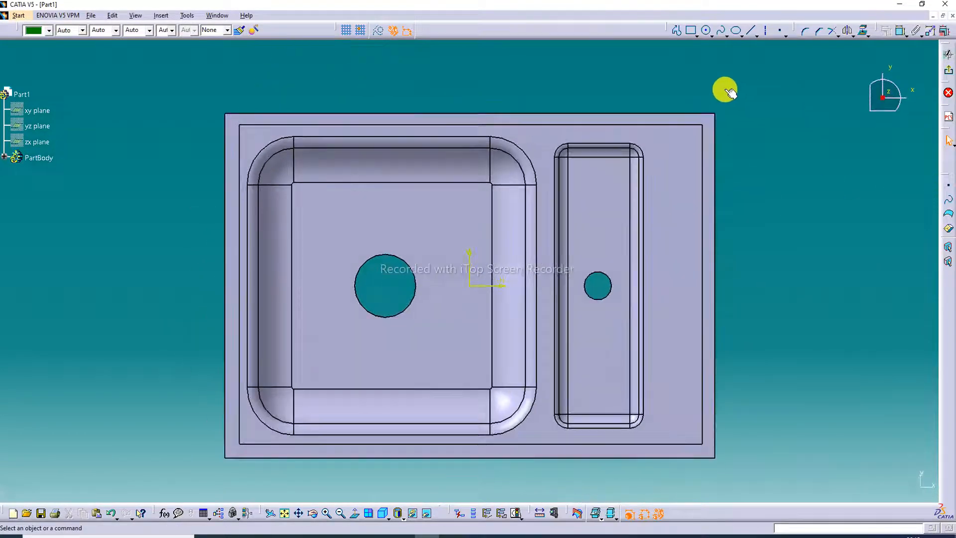
left_click(707, 30)
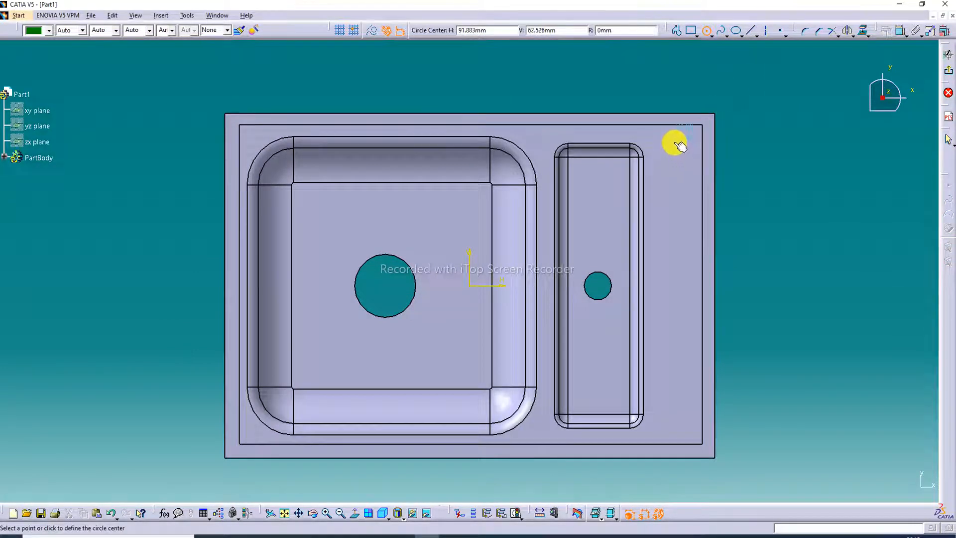
left_click(680, 146)
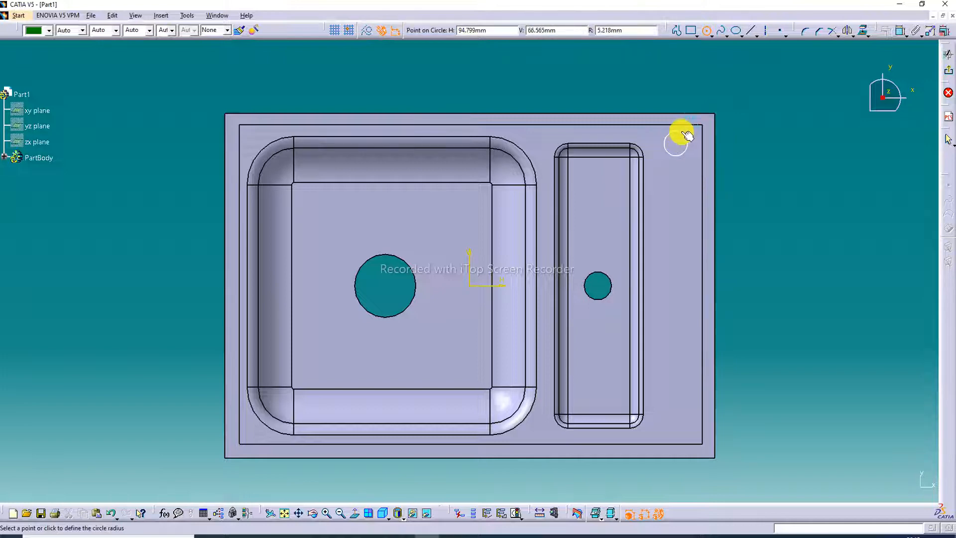
left_click(686, 133)
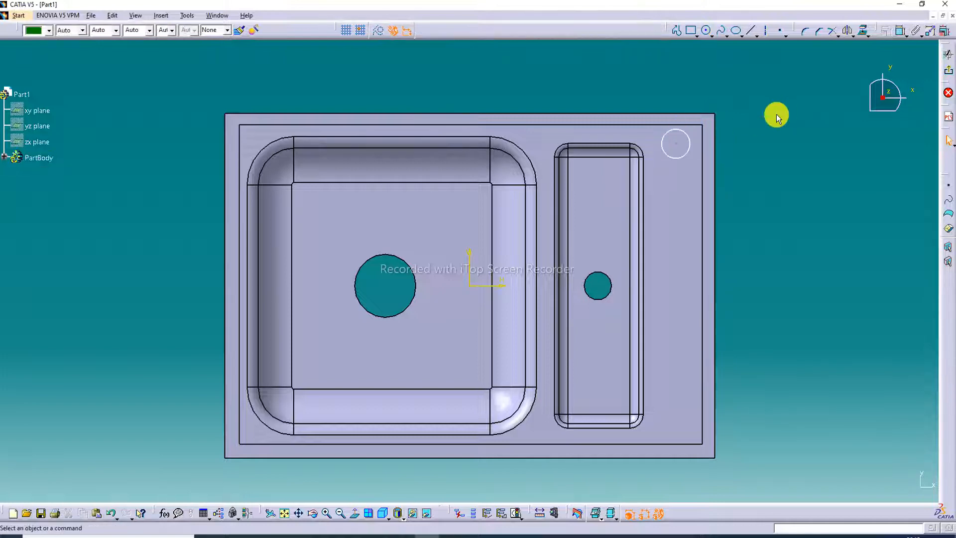
left_click(679, 144)
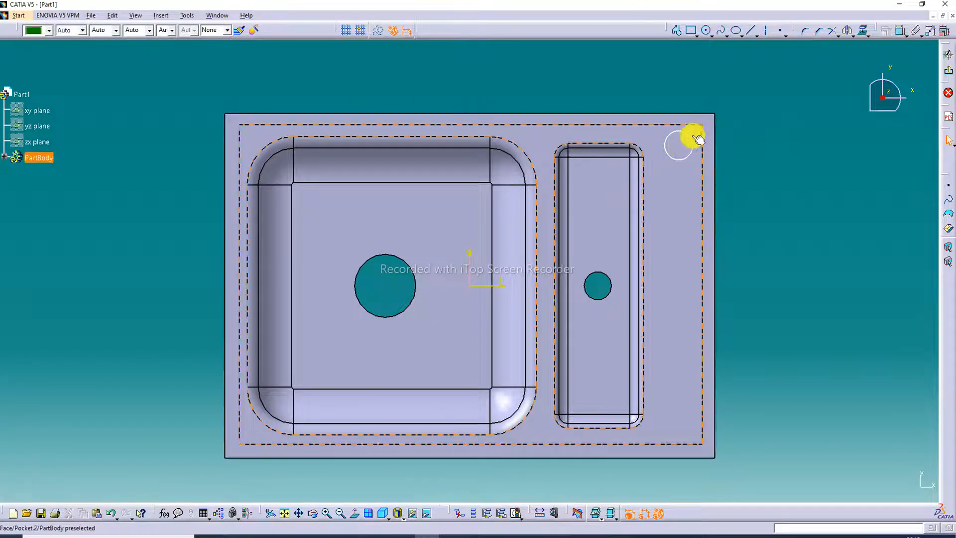
- Duplicate the small circle vertically with Translate, using 7 instances spaced about 17 mm apart, and finish the sketch
left_click(686, 134)
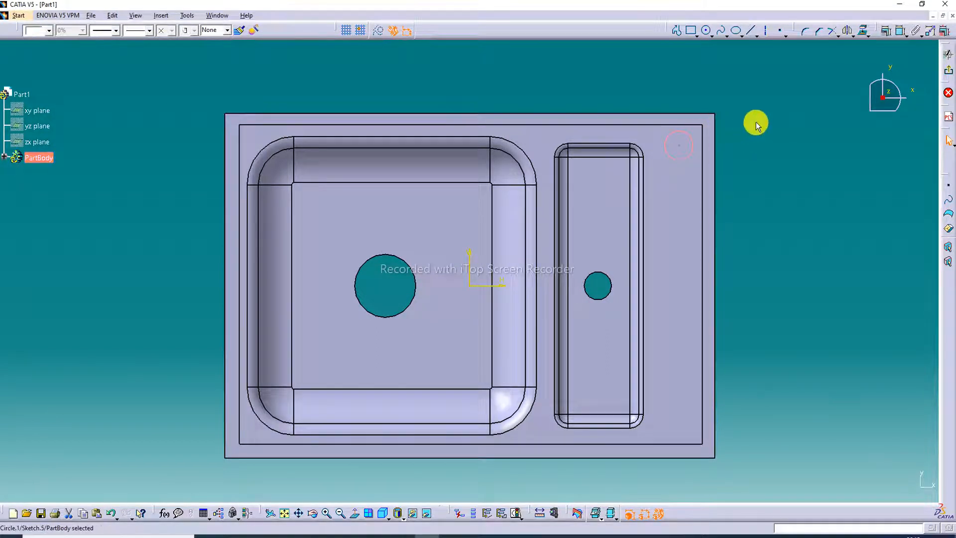
left_click(863, 31)
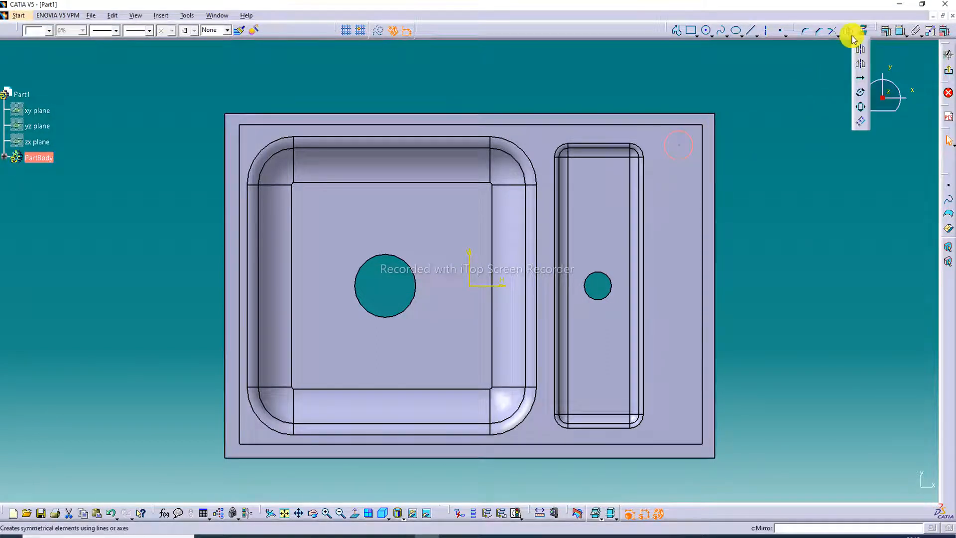
left_click(861, 80)
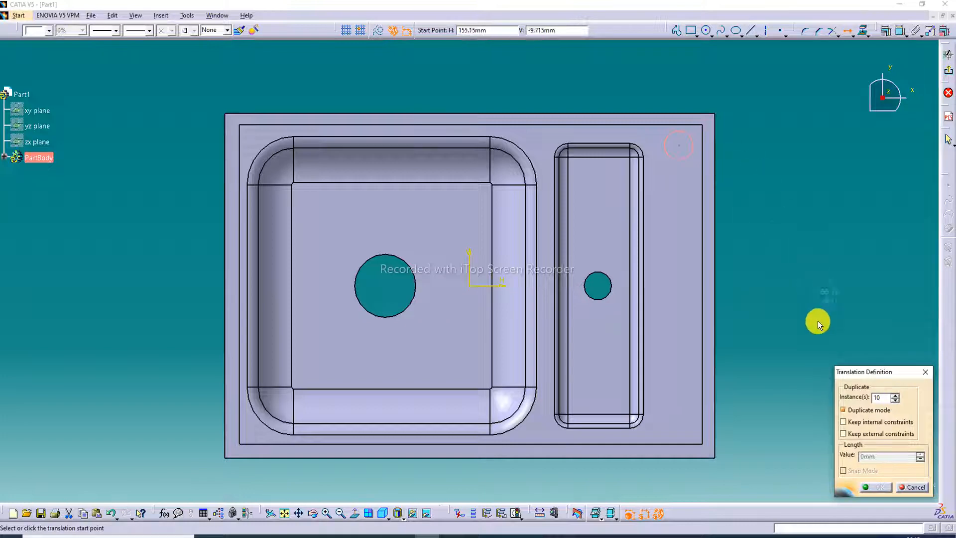
left_click(683, 147)
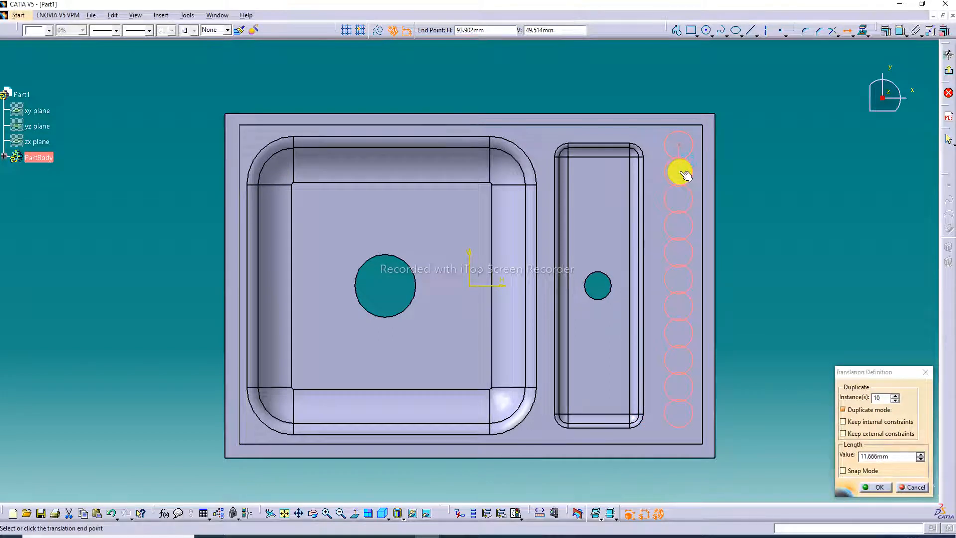
left_click(895, 400)
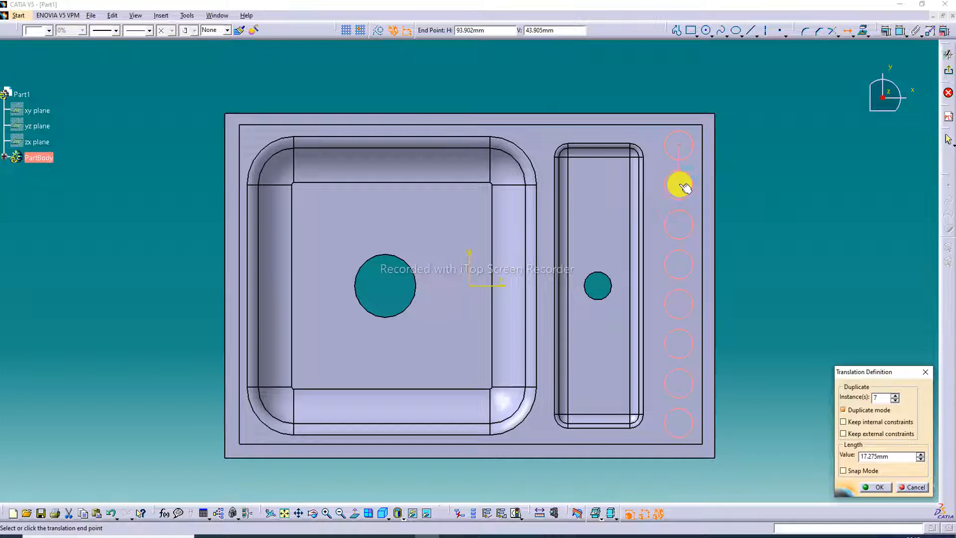
left_click(684, 187)
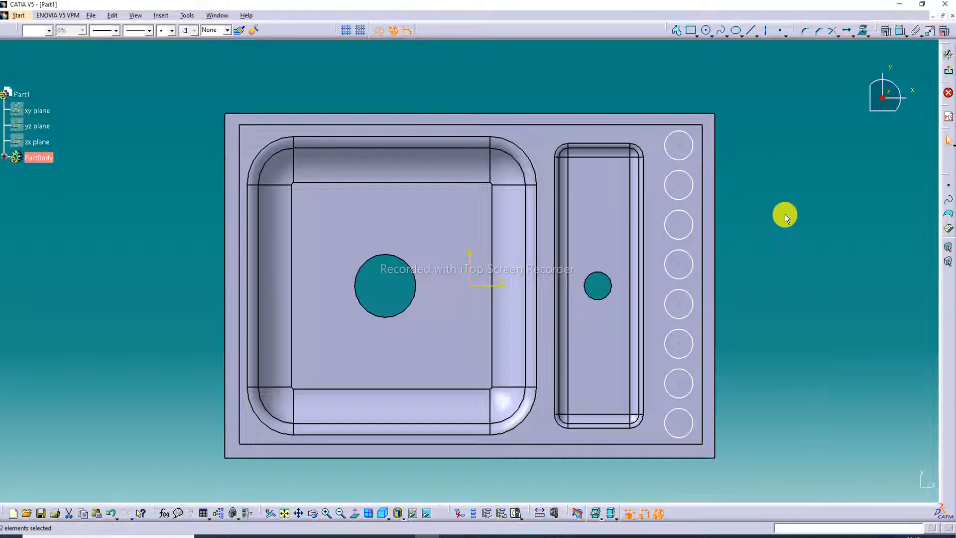
left_click(947, 53)
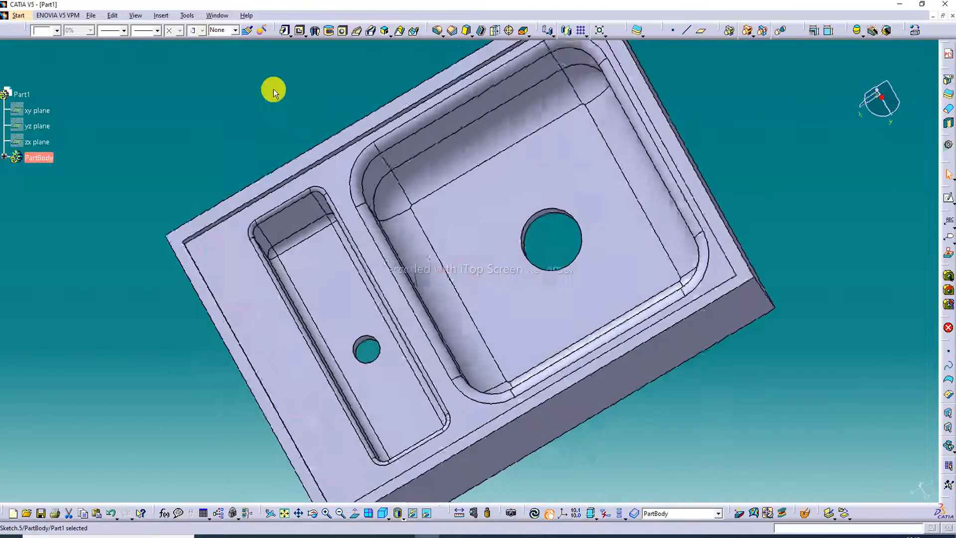
- Try to cut the row of circles as a pocket with a 5 mm dimension depth, and undo it
left_click(301, 32)
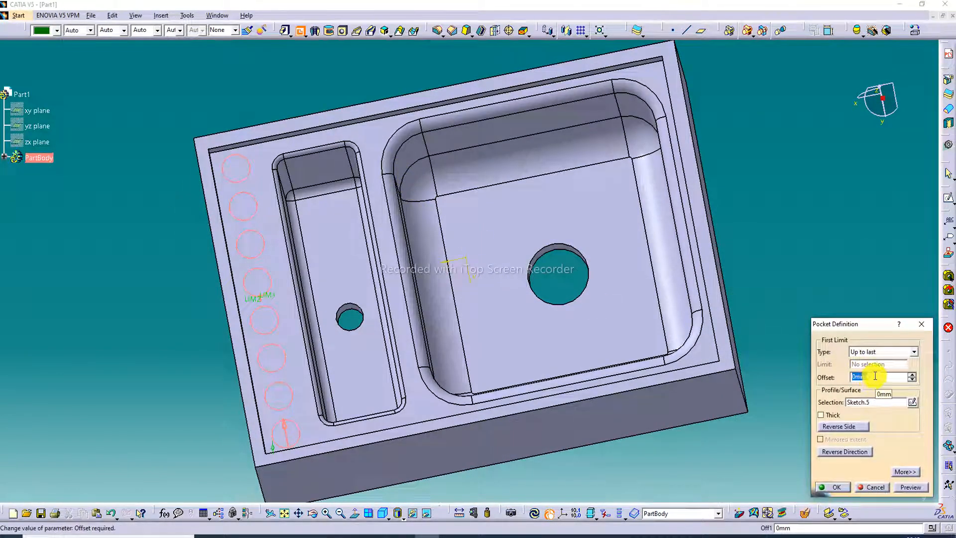
left_click(877, 352)
left_click(874, 363)
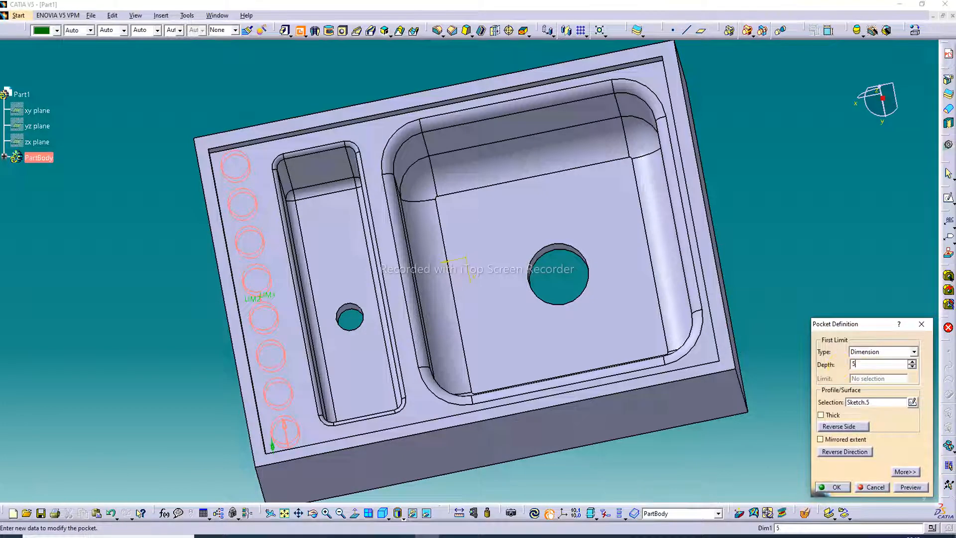
key("Return")
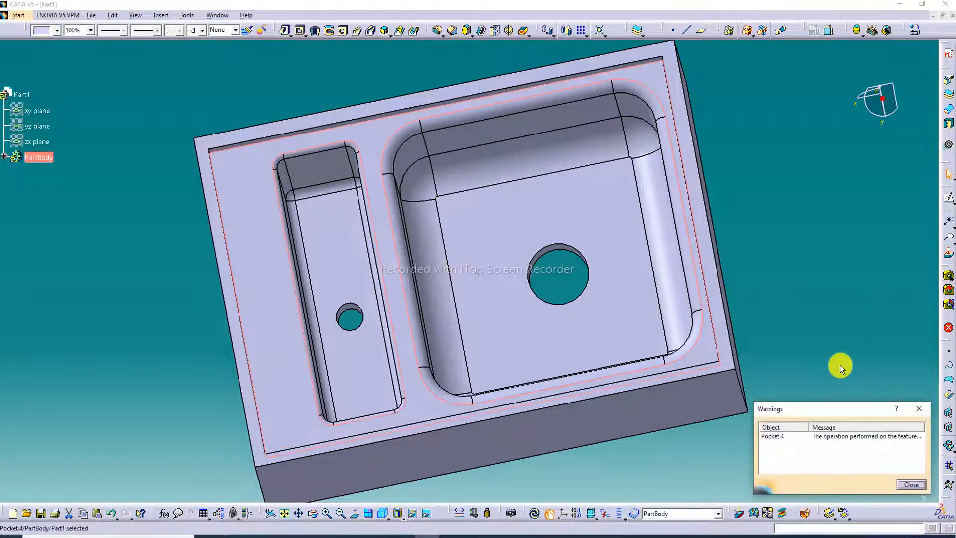
left_click(918, 408)
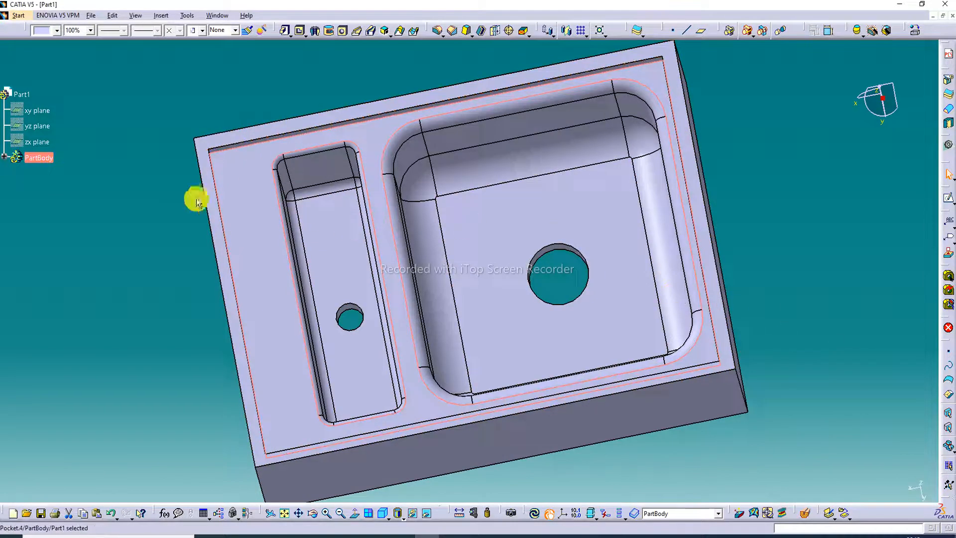
left_click(111, 513)
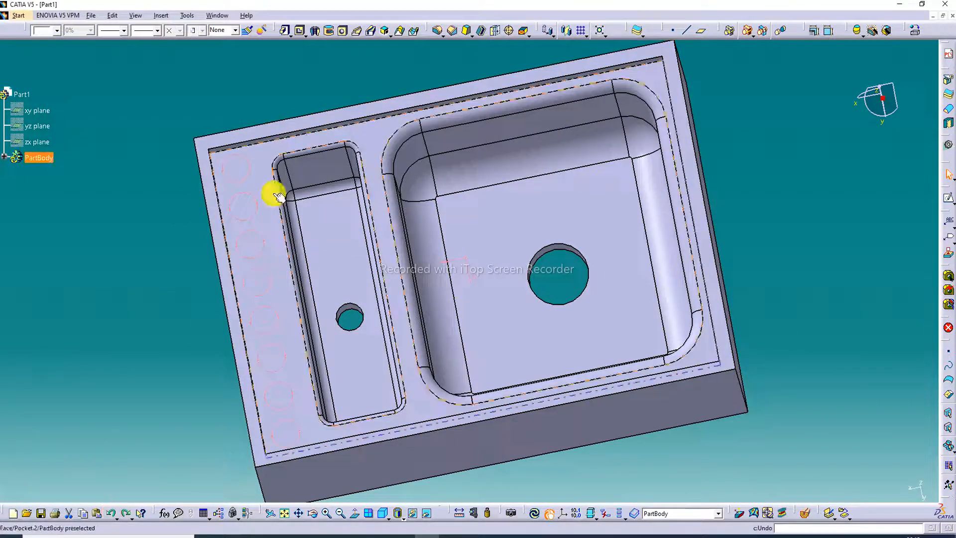
- Cut the row of circles beside the narrow basin as a pocket with the Dimension type and a 4 mm depth
left_click(300, 30)
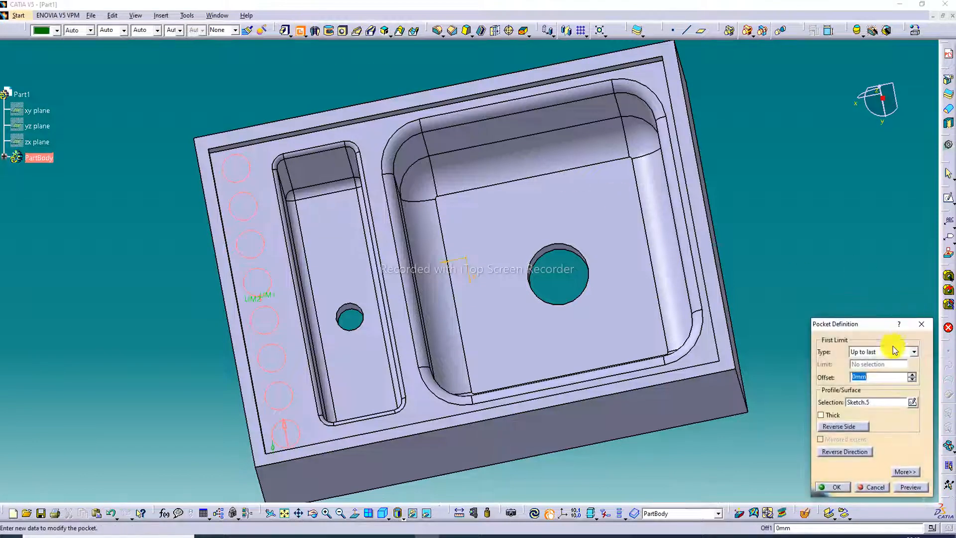
left_click(873, 376)
left_click_drag(873, 377, 843, 375)
left_click(870, 351)
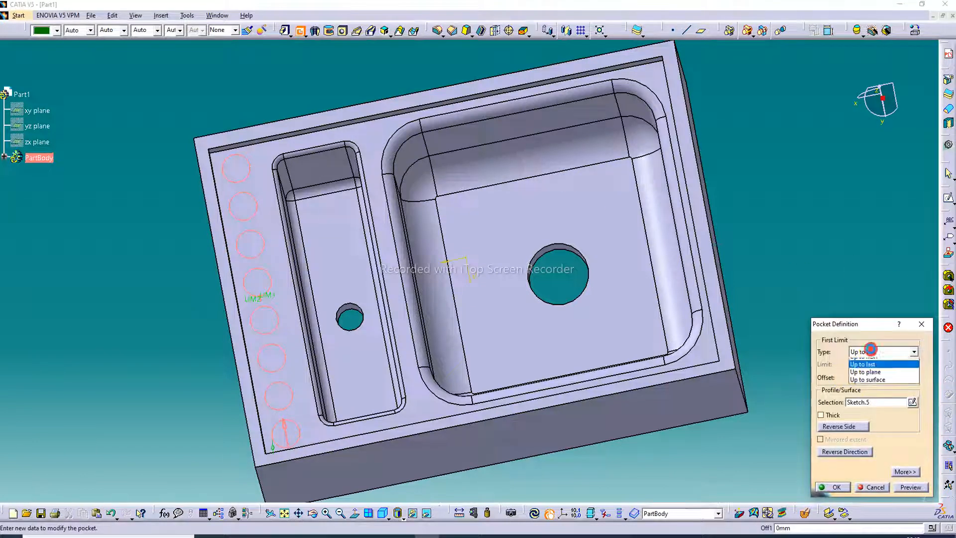
left_click(871, 362)
left_click_drag(877, 363, 845, 364)
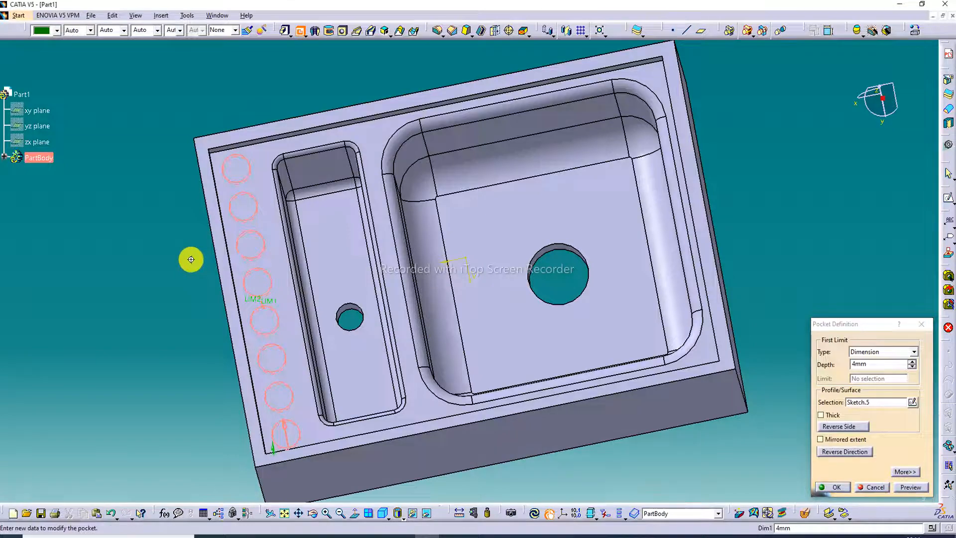
middle_click_drag(192, 260, 337, 217)
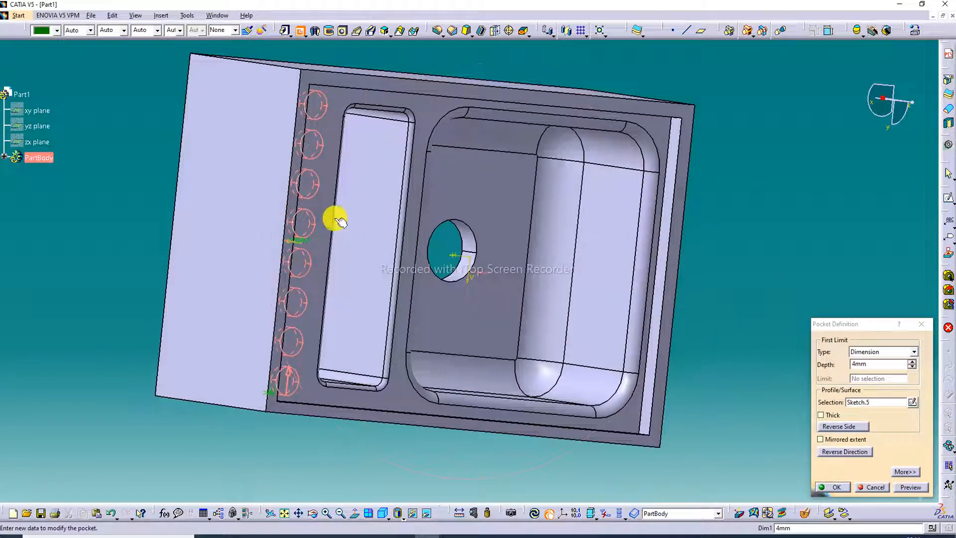
left_click(856, 455)
left_click(856, 455)
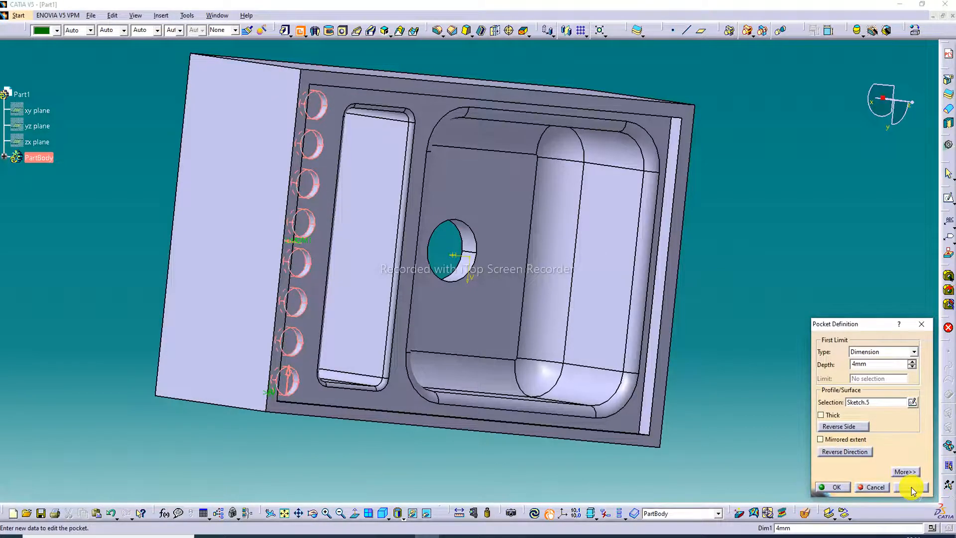
left_click(843, 488)
left_click(798, 260)
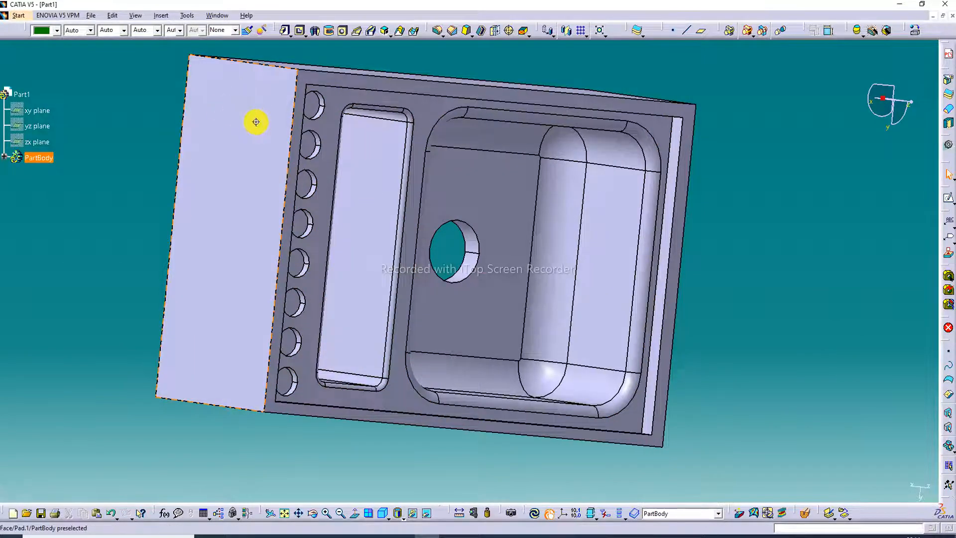
- Shell the sink body with a 1 mm inside thickness, removing the four outer side faces and the bottom face
middle_click_drag(254, 121, 179, 107)
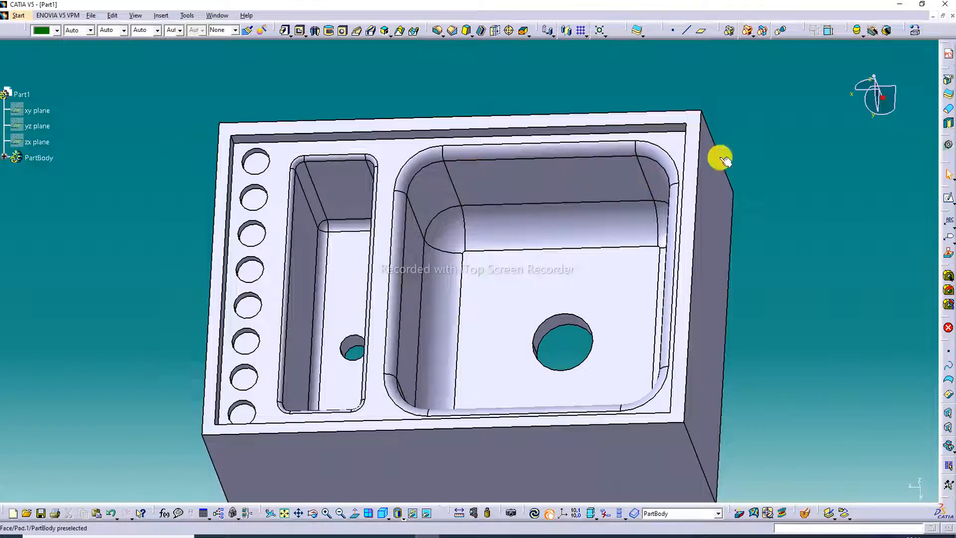
left_click(482, 32)
middle_click_drag(559, 264, 571, 196)
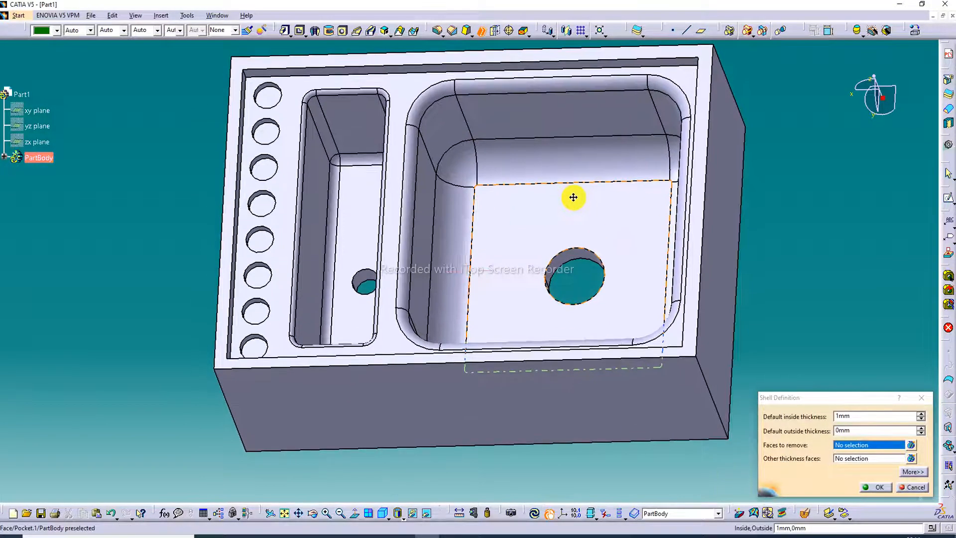
left_click(507, 398)
left_click(717, 269)
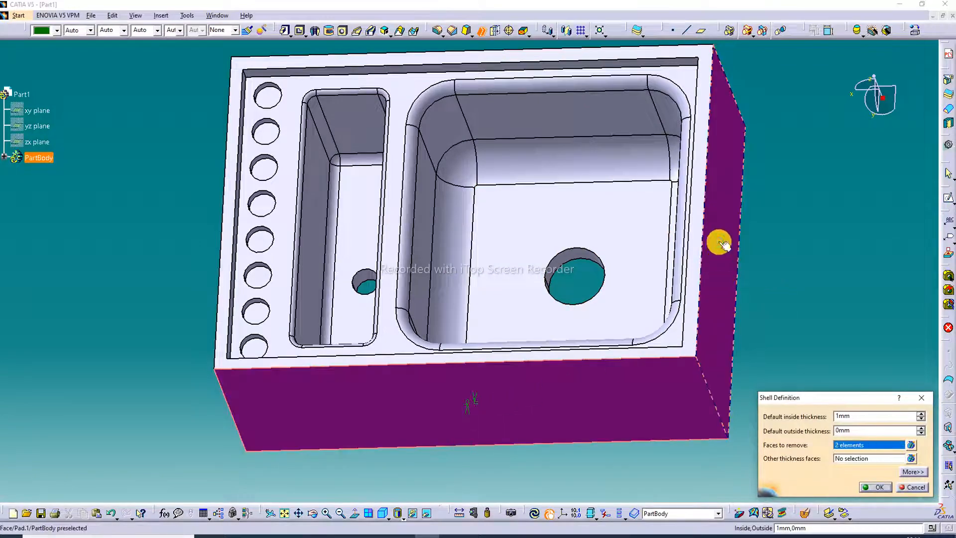
middle_click_drag(749, 158, 357, 302)
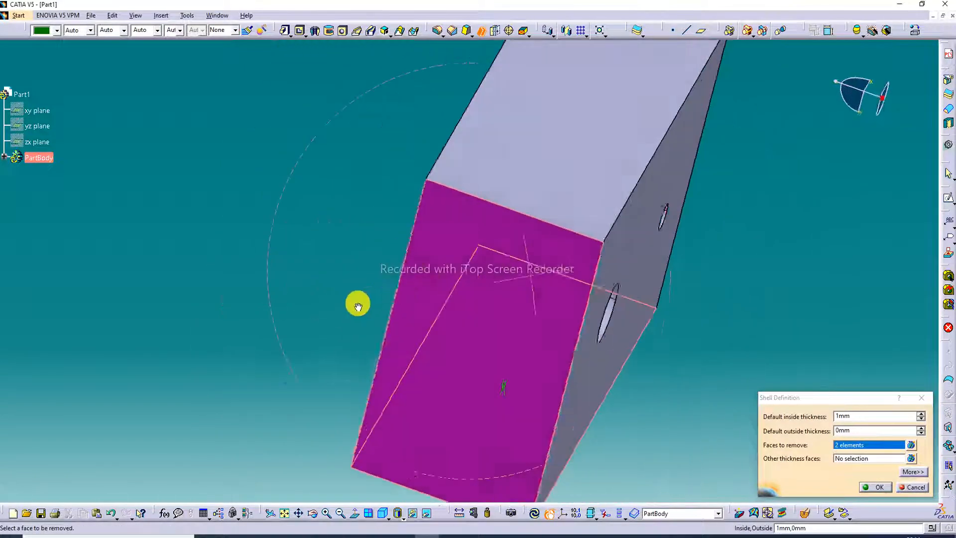
left_click(502, 164)
left_click(635, 208)
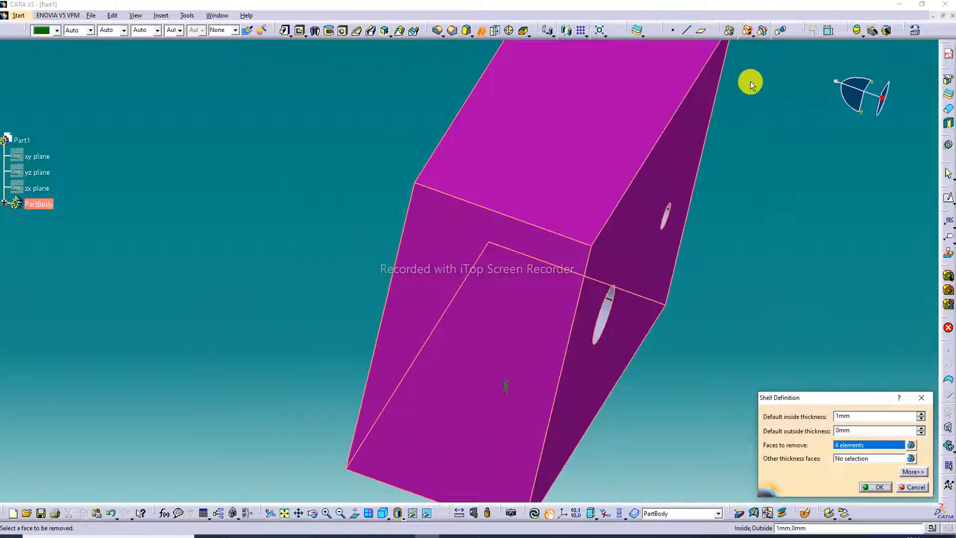
middle_click_drag(751, 81, 430, 249)
left_click(430, 249)
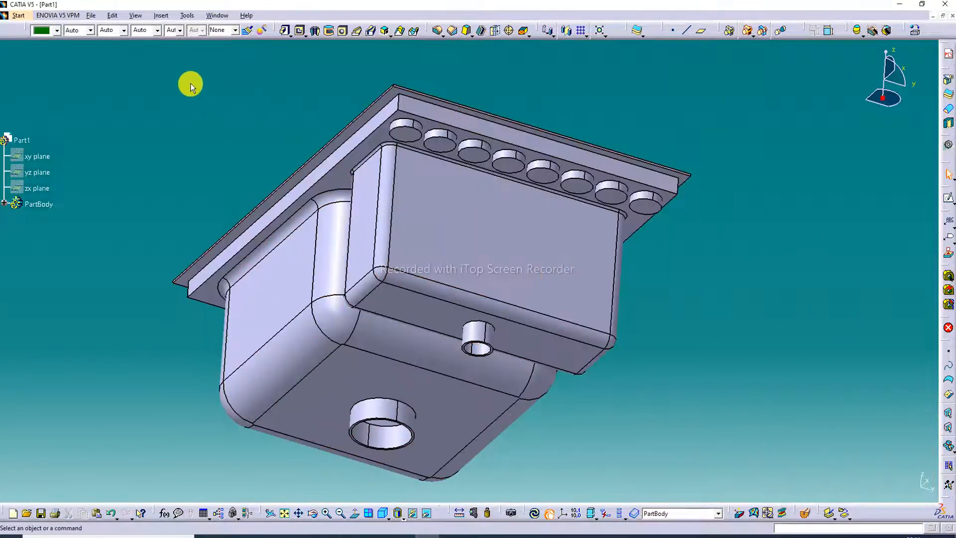
middle_click_drag(240, 142, 653, 231)
middle_click_drag(600, 261, 446, 287)
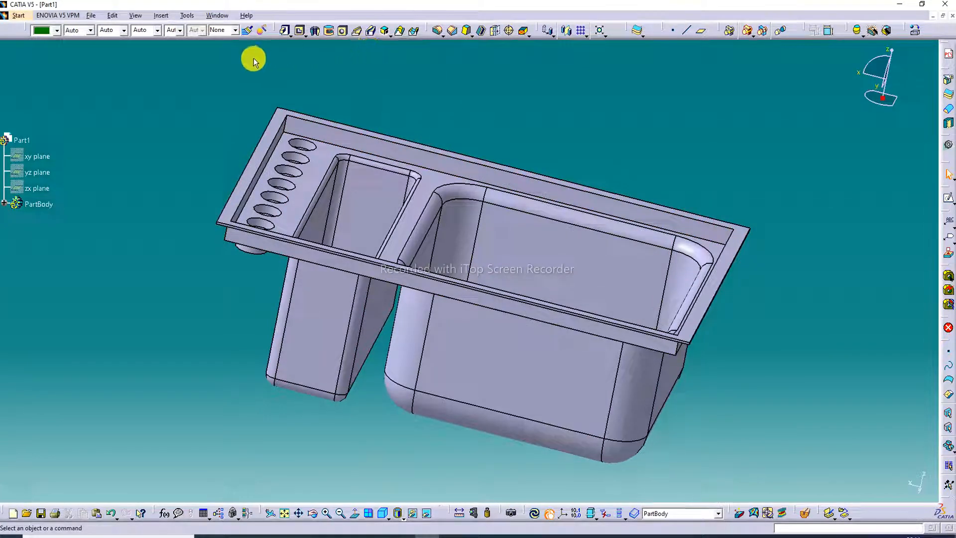
- Switch to the Generative Sheetmetal Design workbench and create sheet metal parameters with a 2 mm thickness
left_click(18, 15)
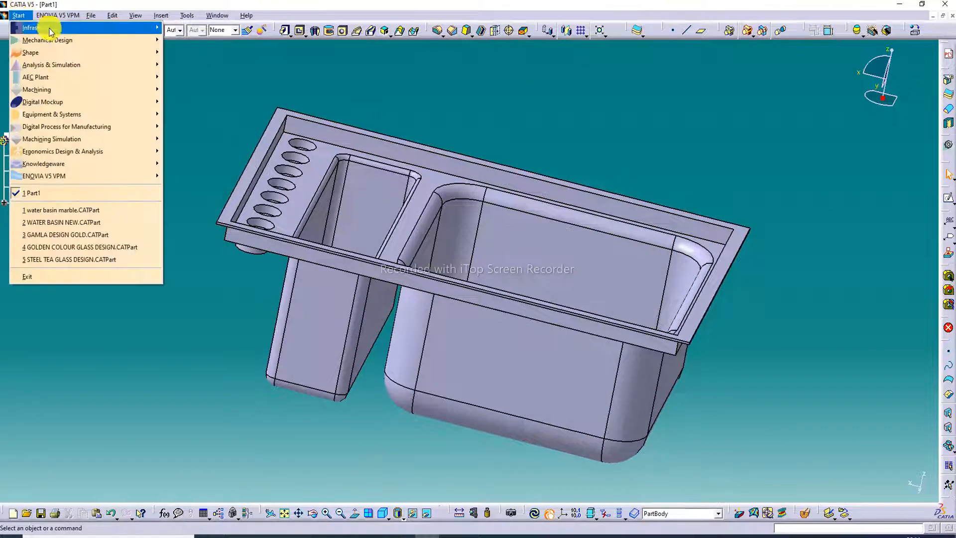
mouse_move(76, 46)
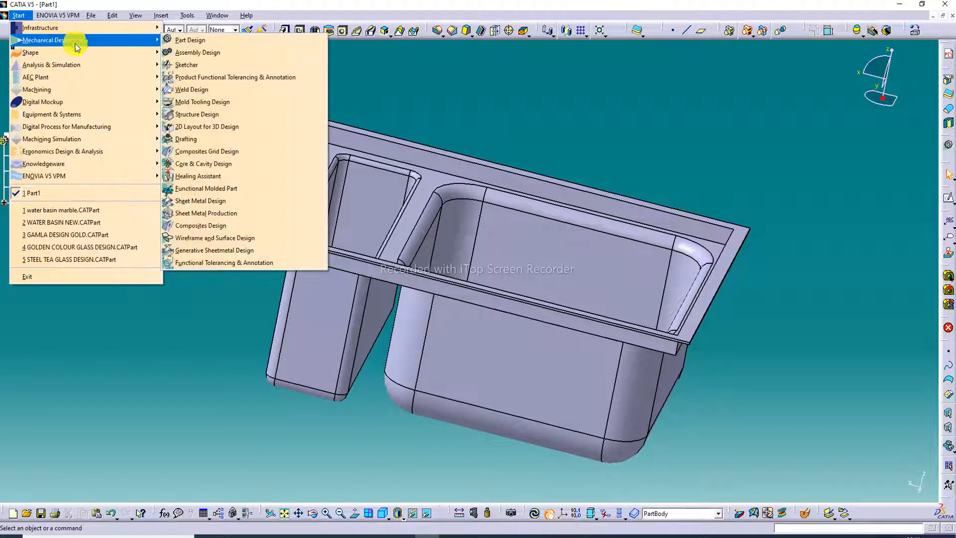
left_click(208, 251)
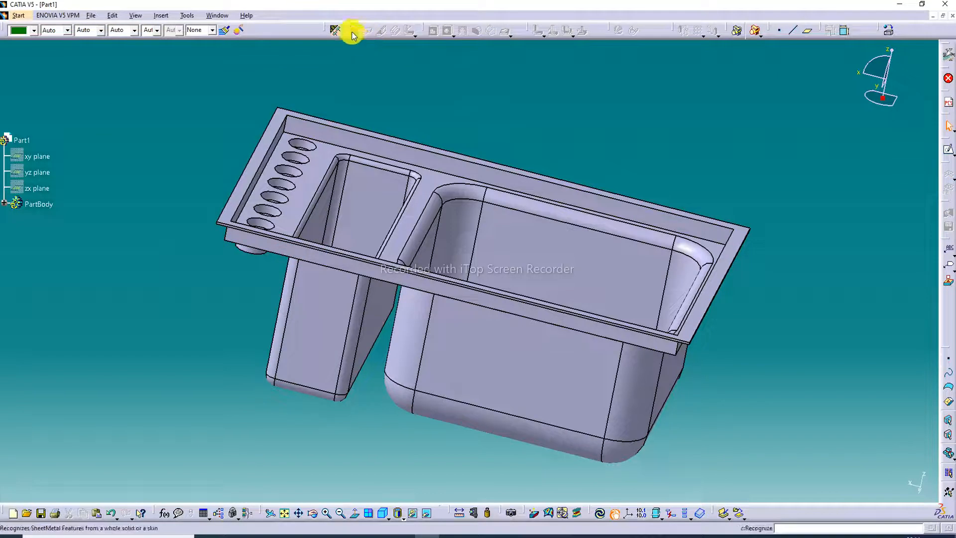
left_click(335, 30)
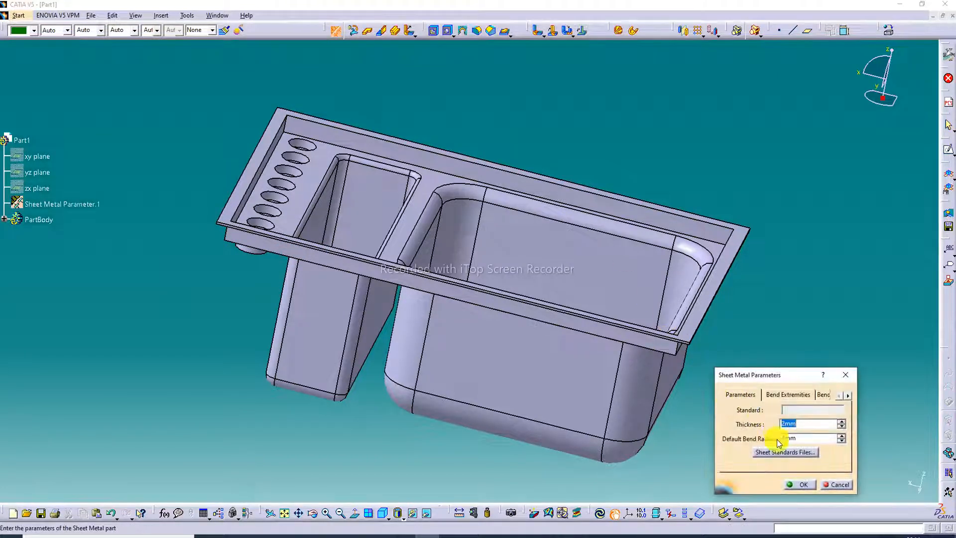
left_click(796, 482)
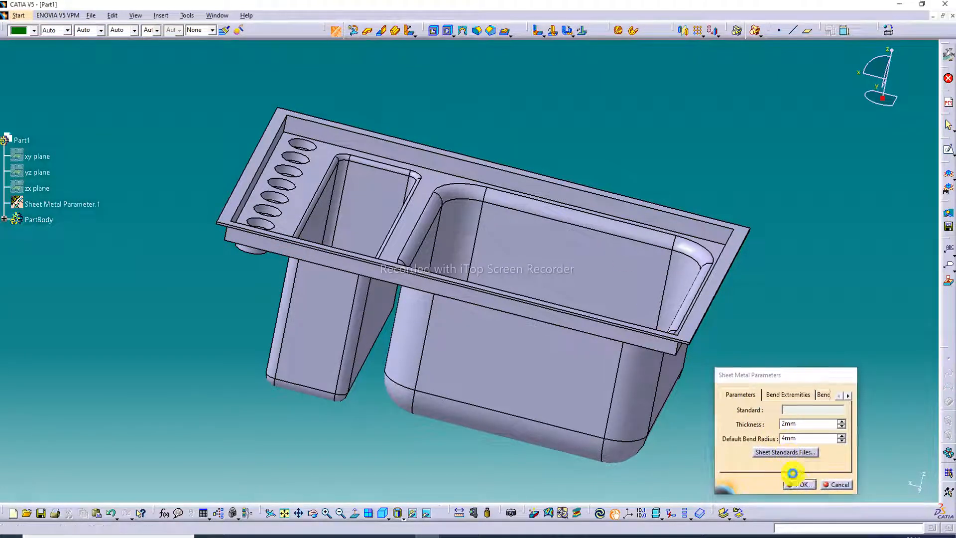
- Try to insert a swept flange feature on the sink body
left_click(416, 33)
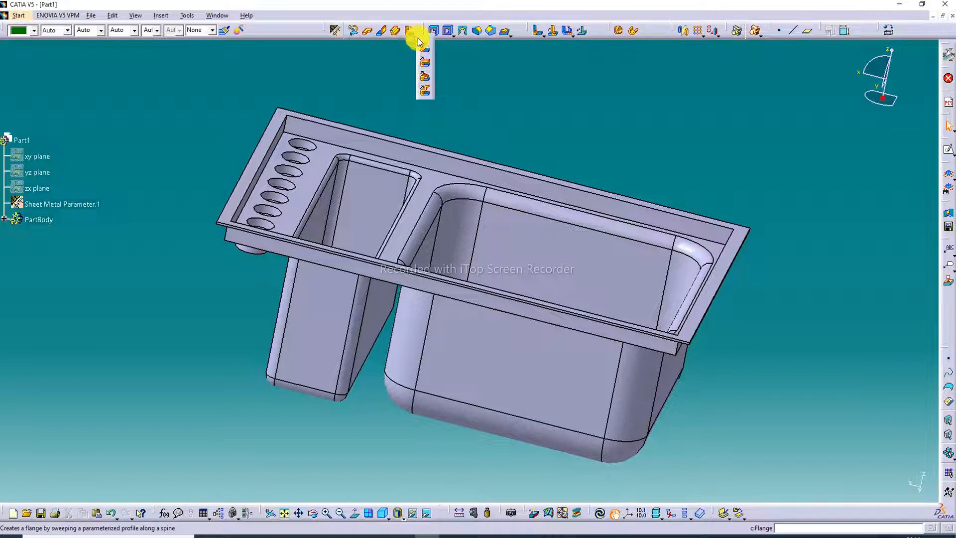
left_click(427, 80)
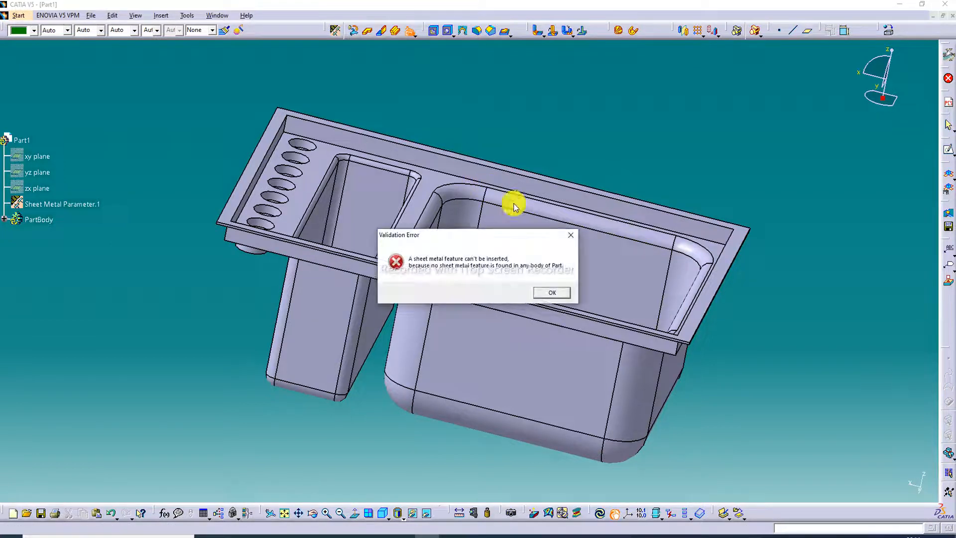
left_click(573, 233)
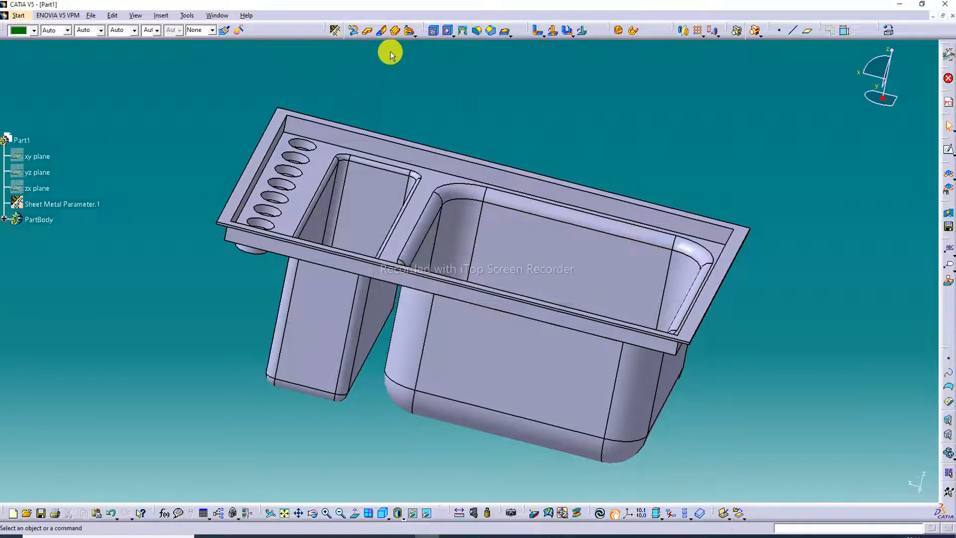
- Return to the Part Design workbench and acknowledge the sheet metal warning
left_click(24, 15)
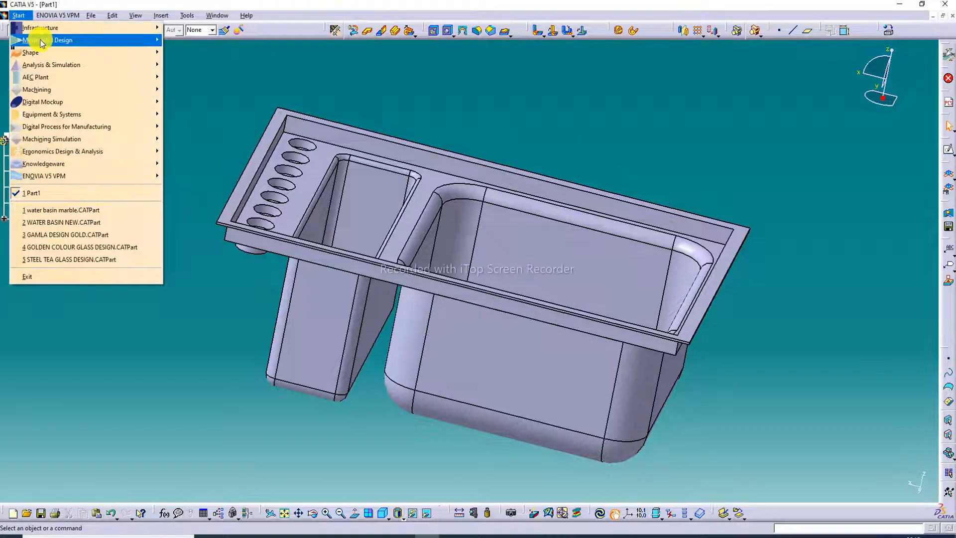
mouse_move(38, 40)
left_click(182, 41)
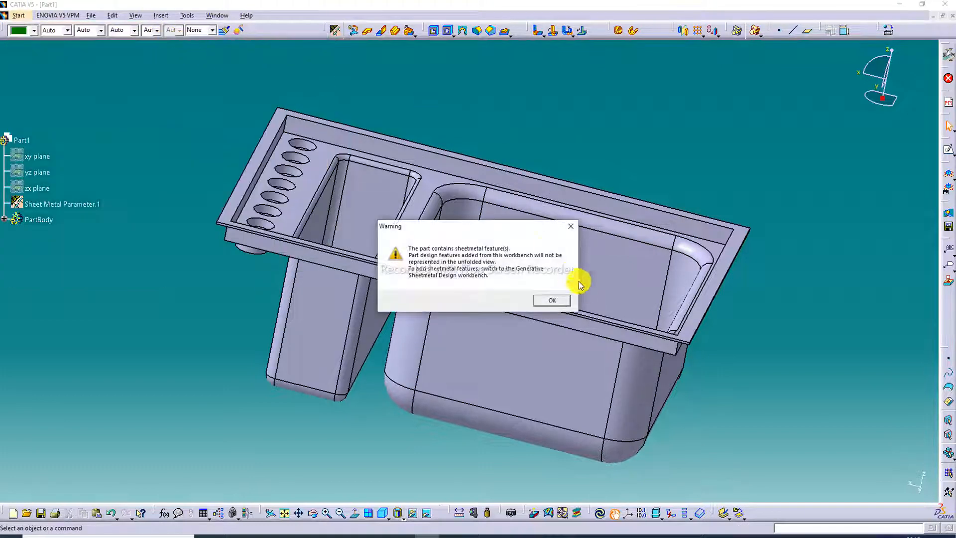
left_click(550, 300)
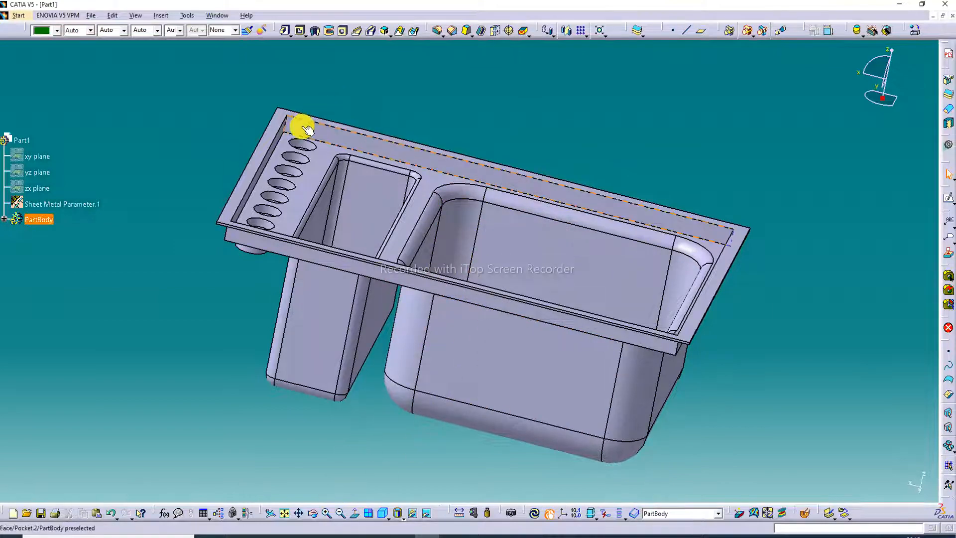
- Set the sink's display mode to Shading with Material
middle_click_drag(301, 128, 278, 181)
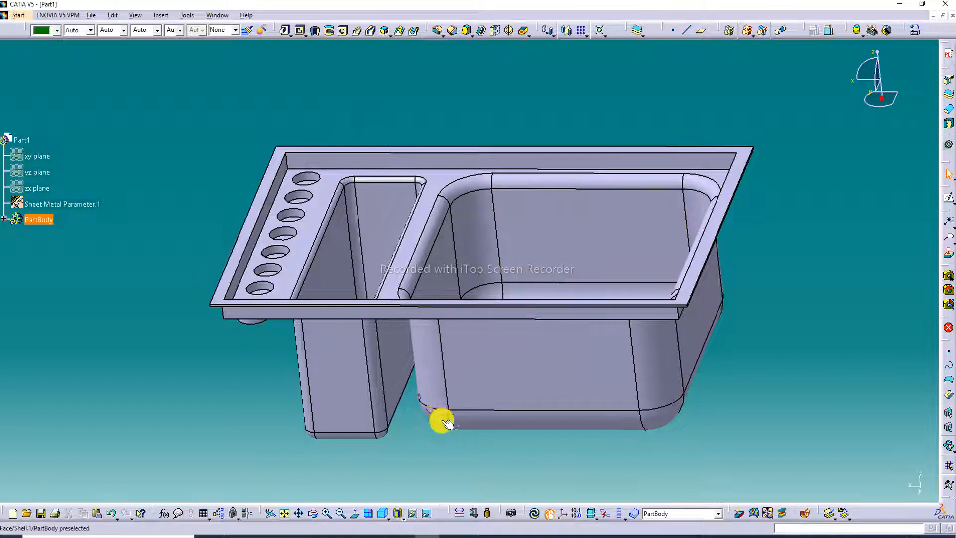
left_click(404, 515)
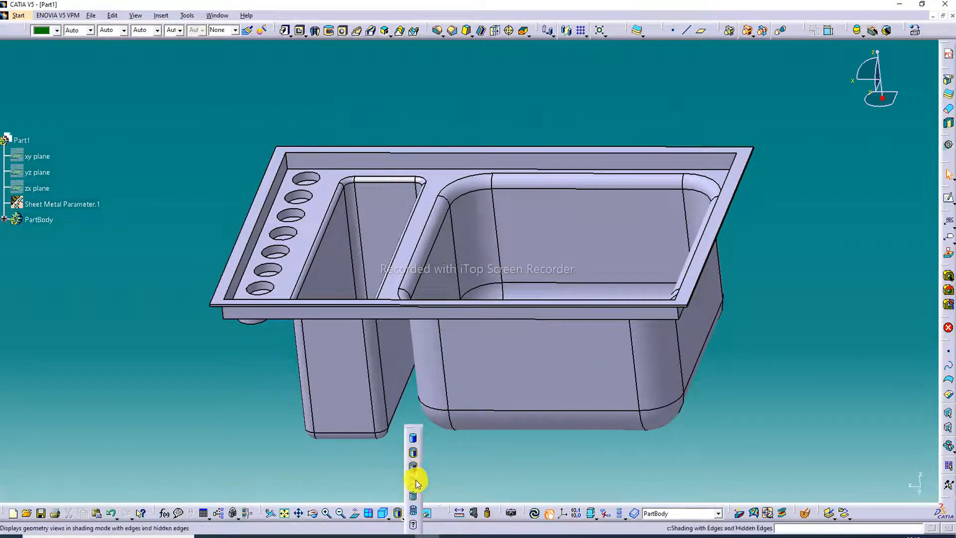
left_click(413, 496)
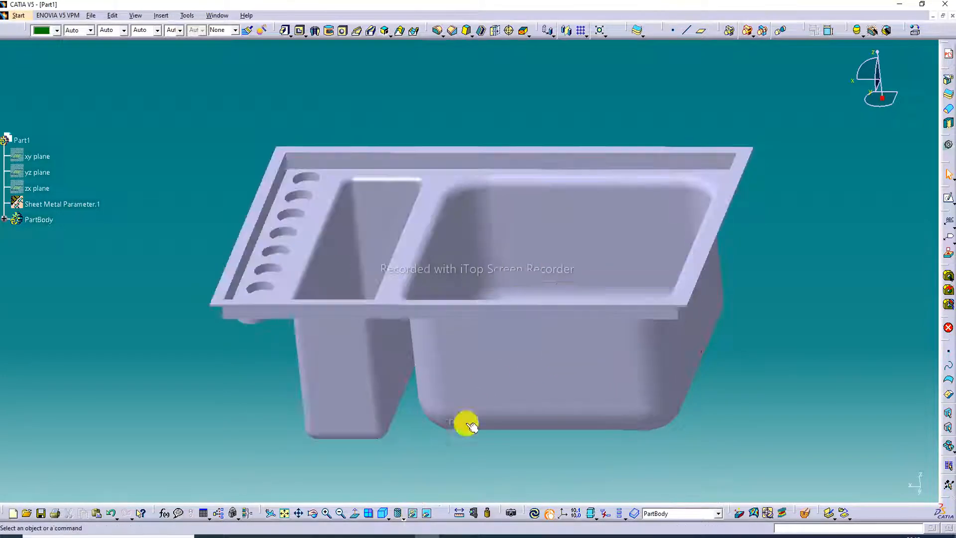
- Apply the Marble material from the Stone family of the default material catalog to the sink body
middle_click_drag(446, 213, 450, 317)
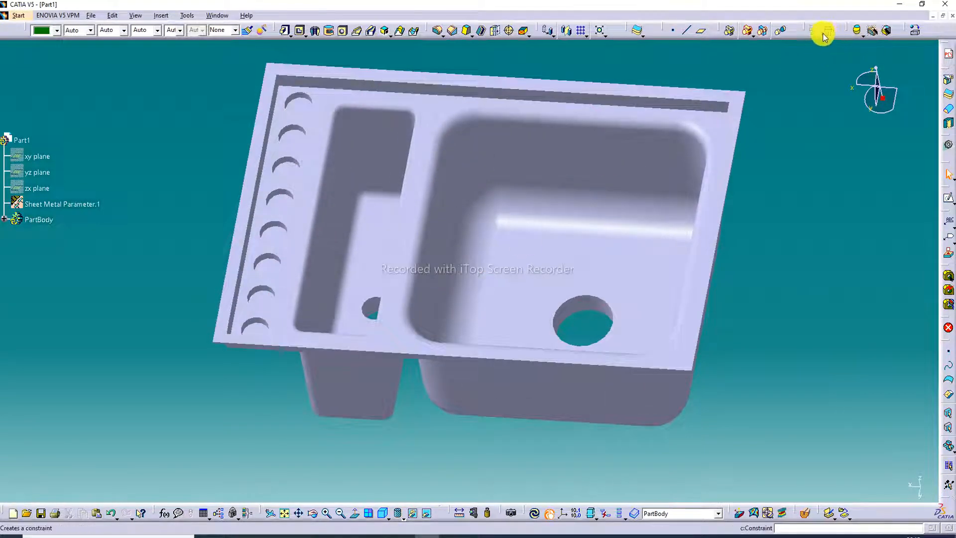
left_click(920, 28)
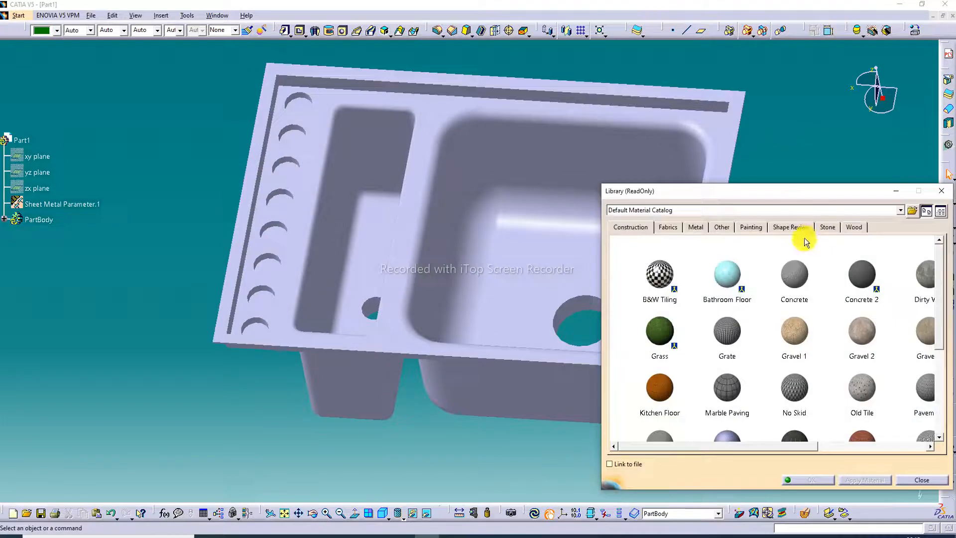
left_click(827, 227)
scroll(803, 324, "down", 2)
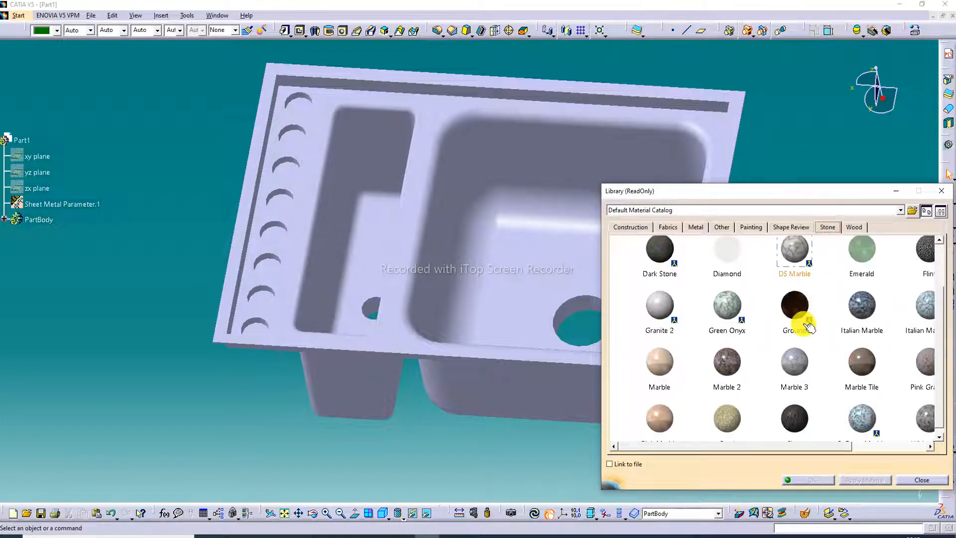
left_click(662, 370)
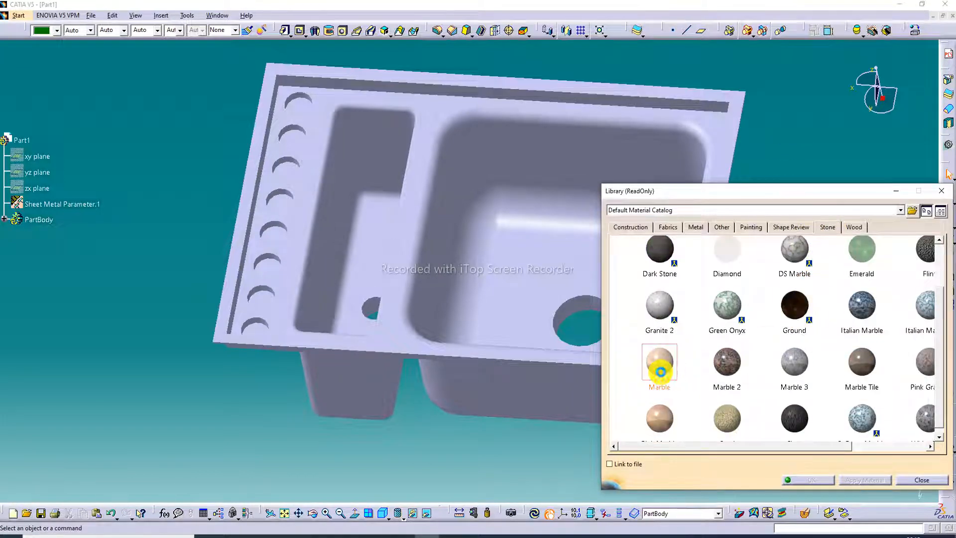
left_click_drag(660, 372, 546, 335)
middle_click_drag(523, 280, 414, 293)
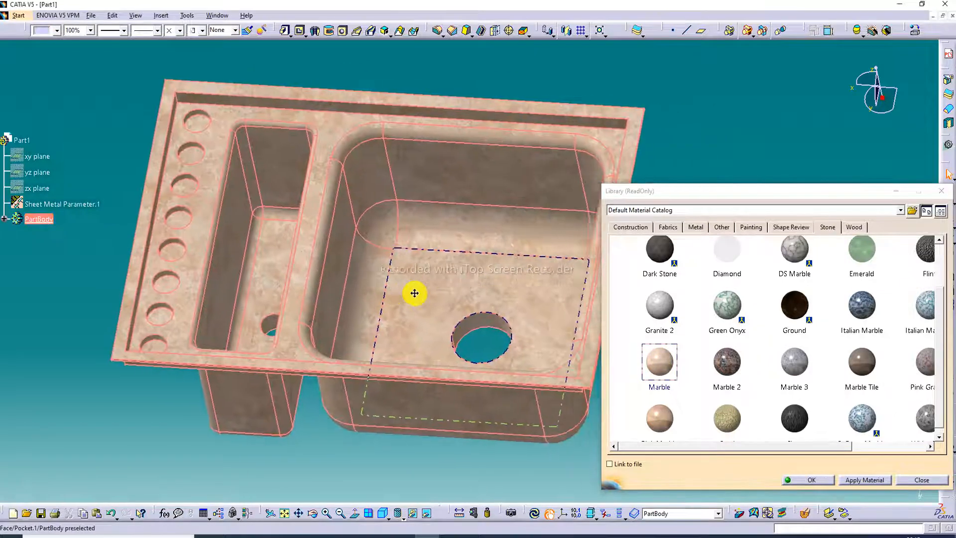
left_click(809, 480)
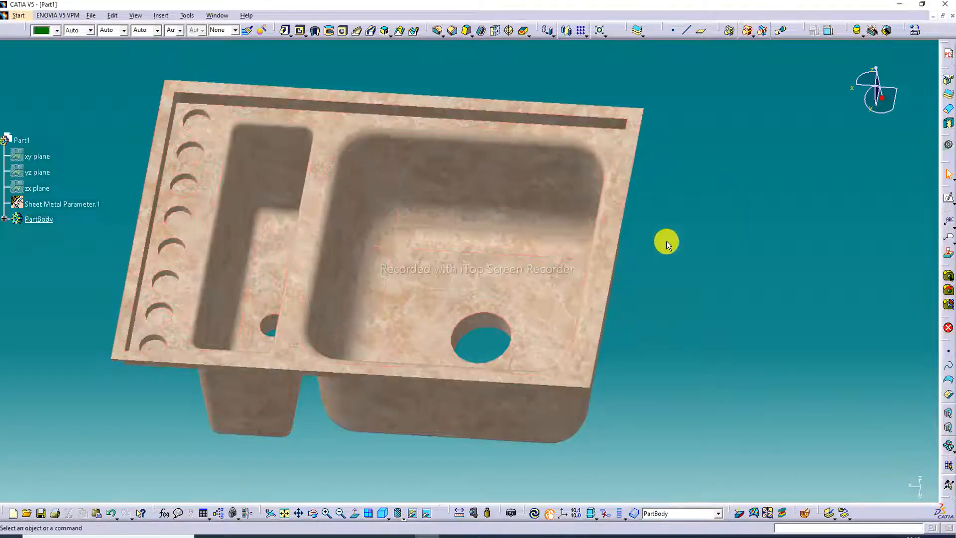
middle_click_drag(423, 211, 110, 198)
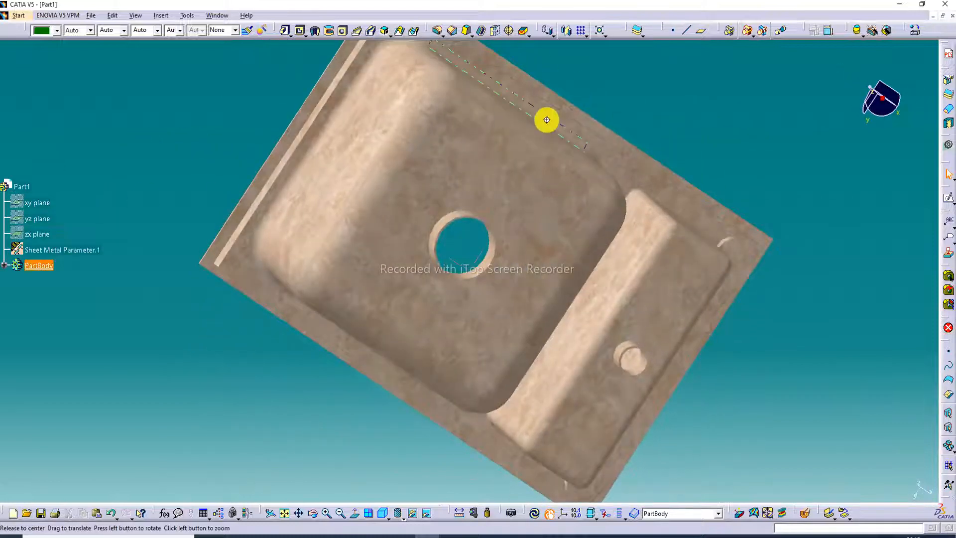
middle_click_drag(547, 120, 463, 249)
middle_click_drag(559, 220, 529, 226)
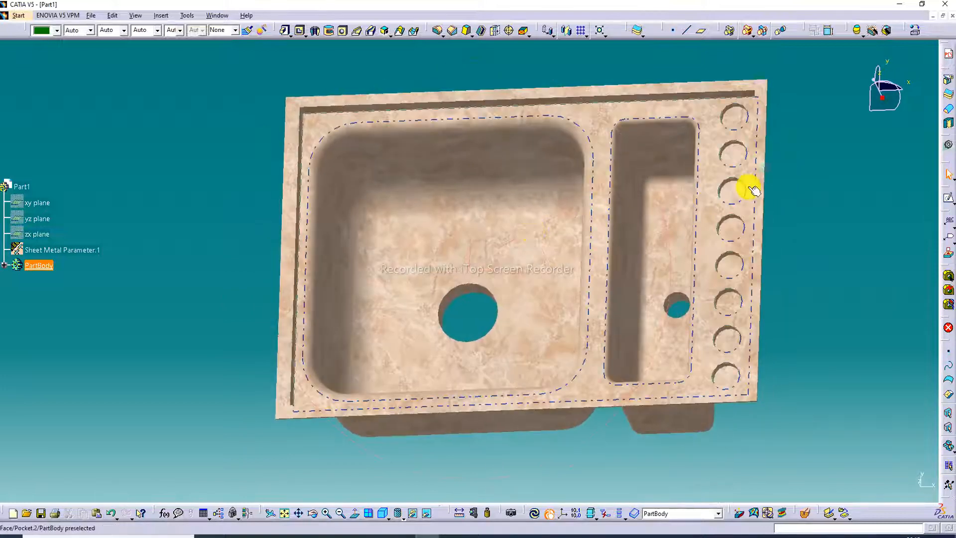
- Show the marble sink in isometric view and split the display into four simultaneous views
middle_click_drag(753, 190, 747, 220)
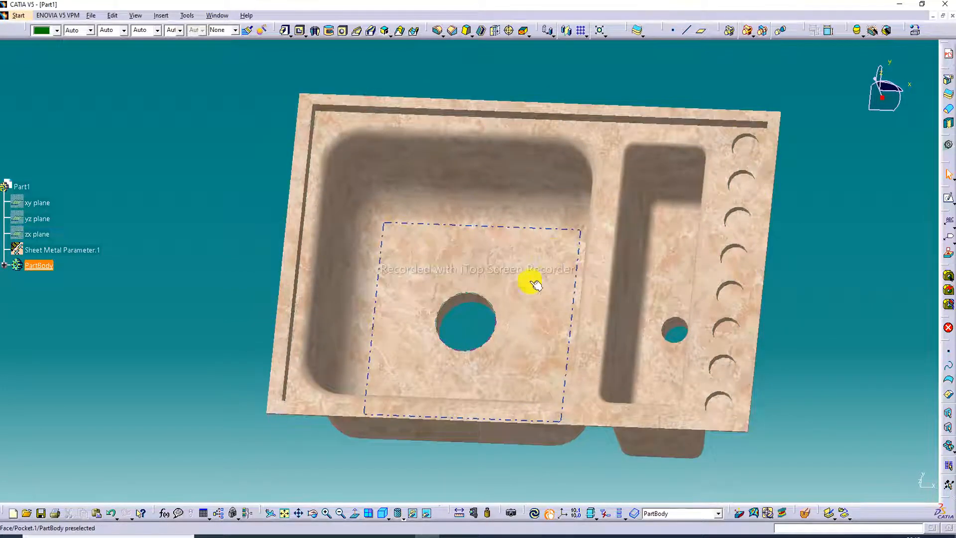
left_click(387, 511)
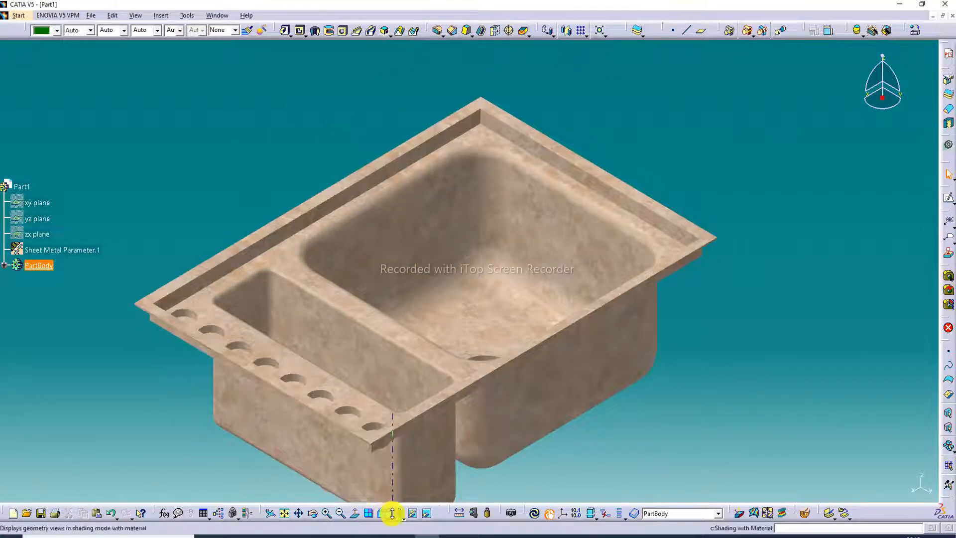
left_click(374, 516)
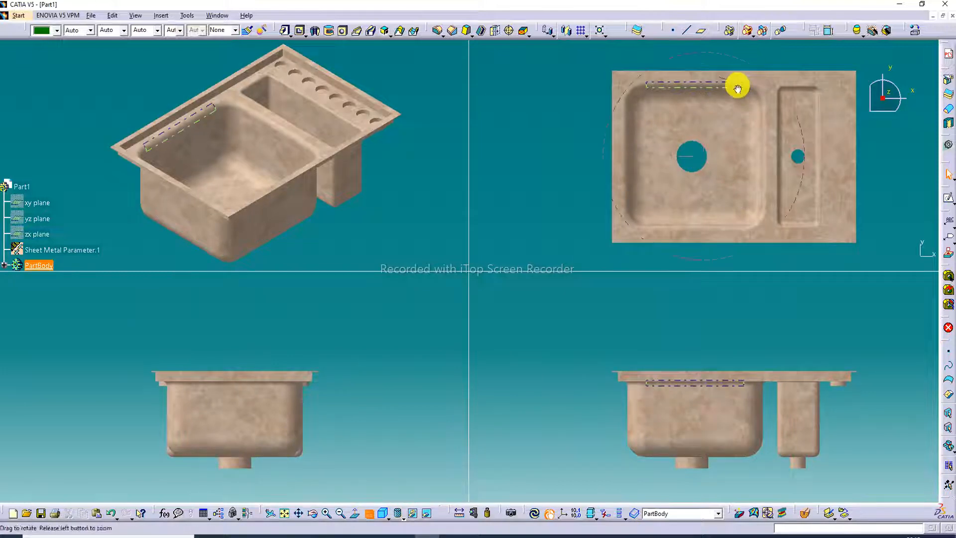
- Turn the sink over in the top-view pane to inspect the undersides of both basins and their drain outlets
middle_click_drag(738, 88, 647, 158)
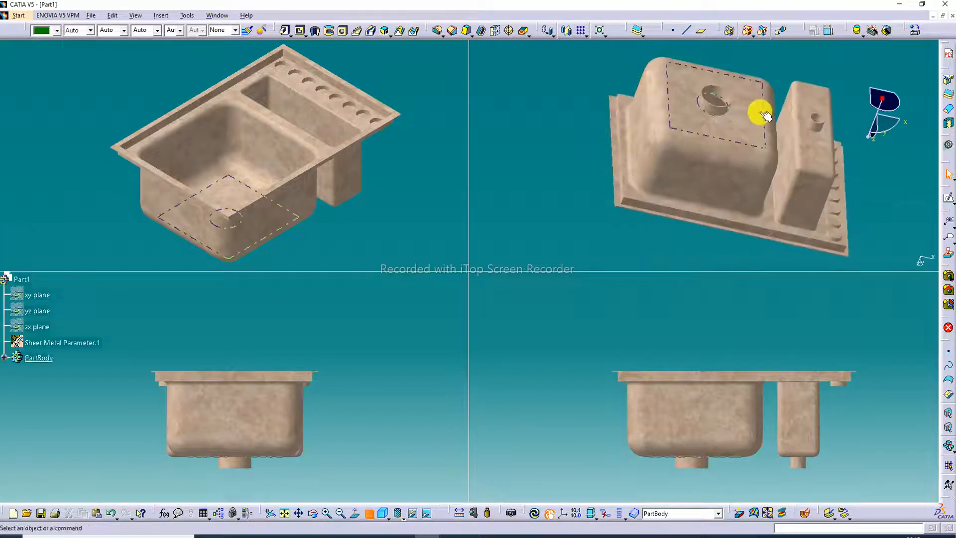
middle_click_drag(765, 116, 725, 81)
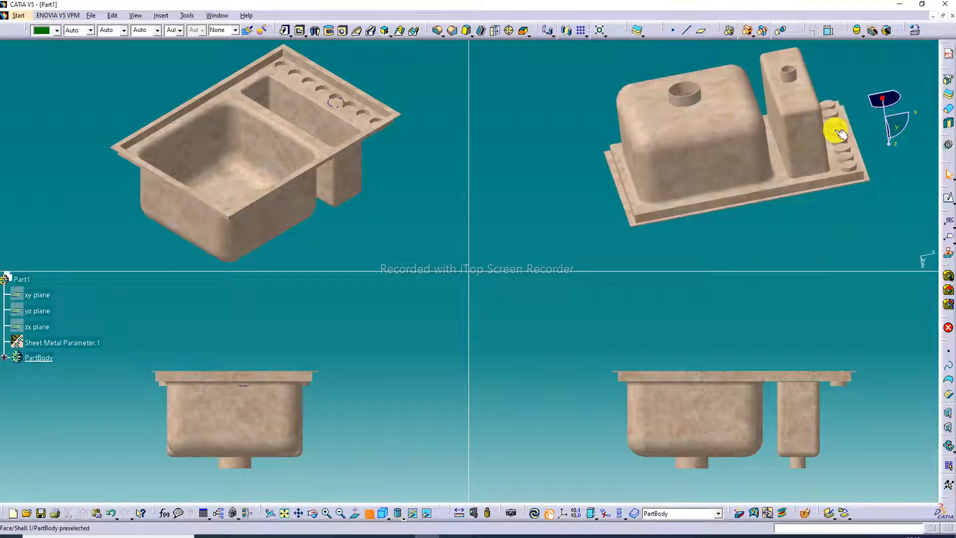
middle_click_drag(840, 134, 730, 120)
middle_click_drag(832, 130, 659, 143)
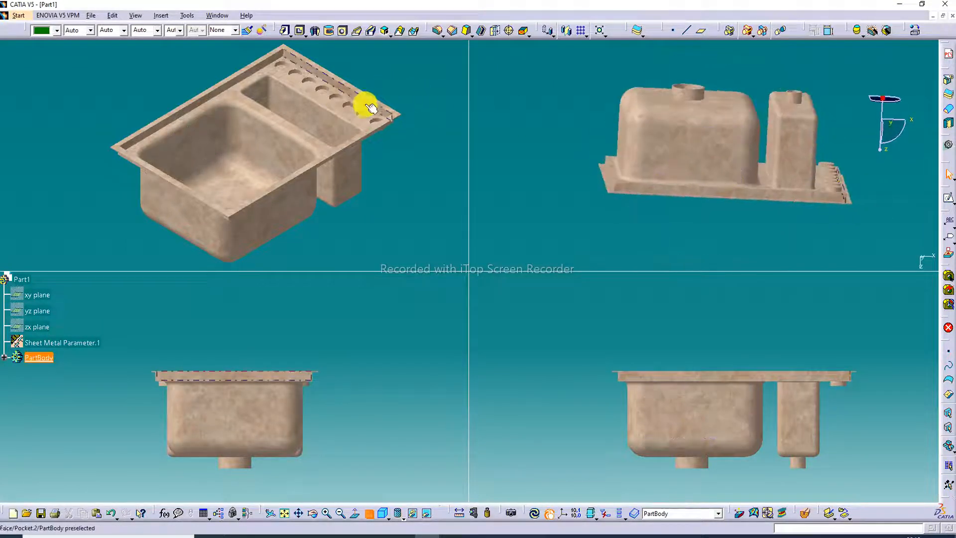
middle_click_drag(371, 108, 380, 111)
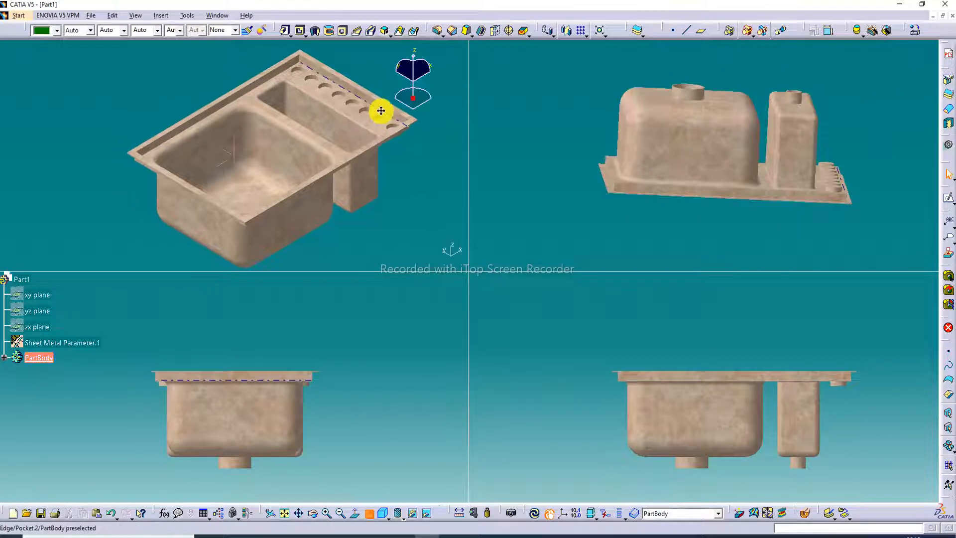
- Enlarge and recentre the sink in the side, front and underside views to fill each pane
left_click(344, 412)
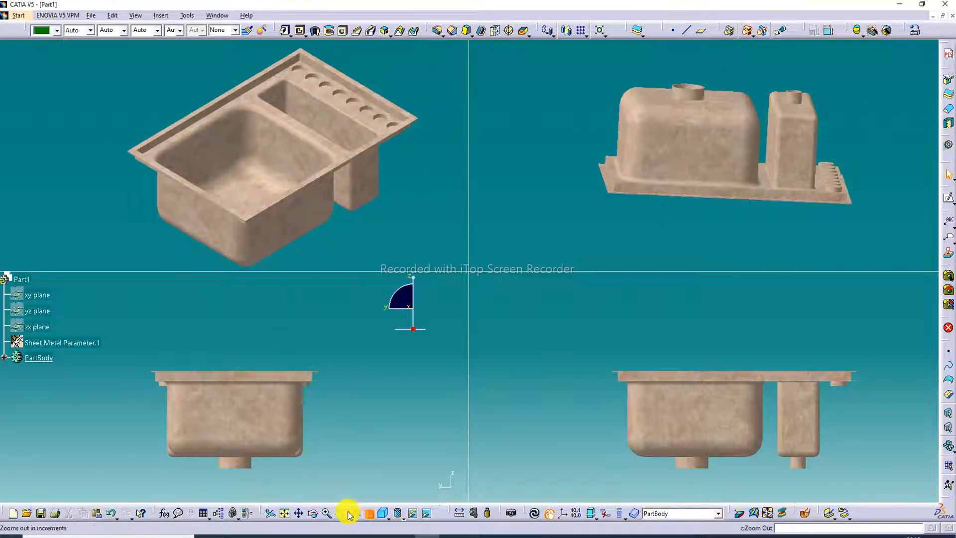
left_click(324, 514)
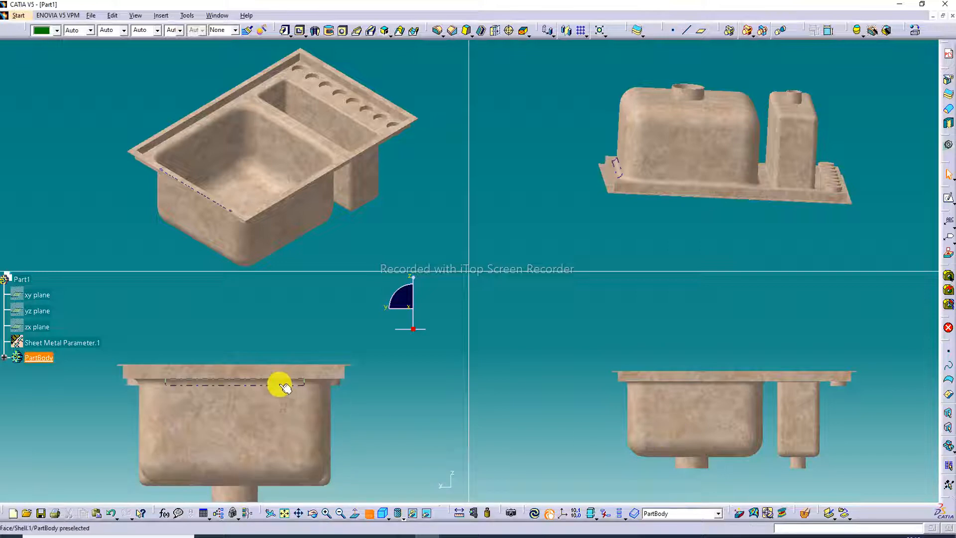
middle_click_drag(281, 384, 277, 338)
middle_click_drag(640, 448, 622, 409)
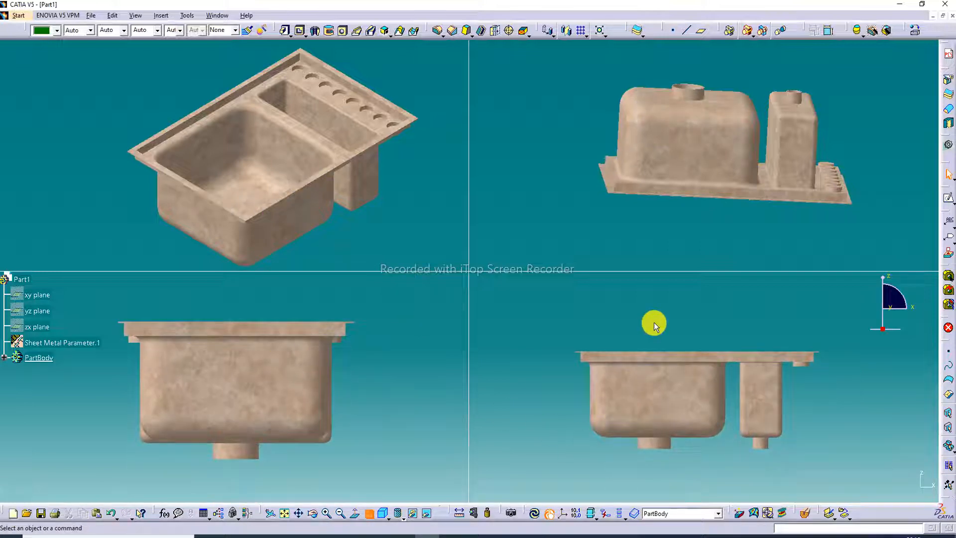
left_click(327, 513)
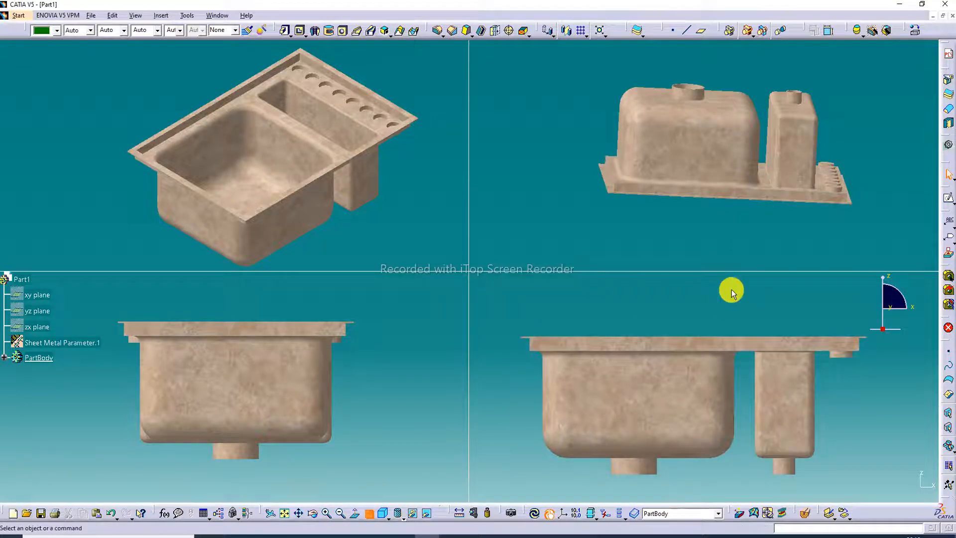
left_click(701, 206)
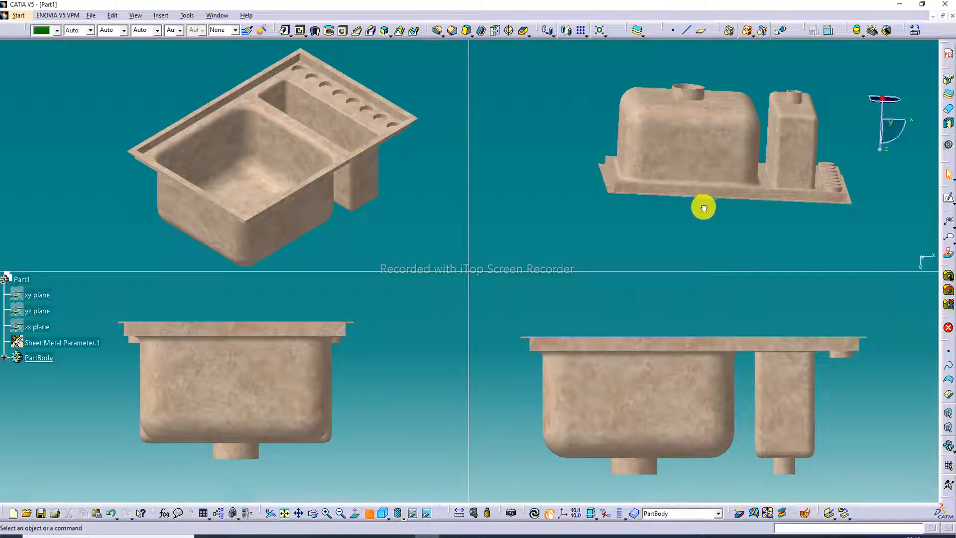
left_click(327, 513)
middle_click_drag(741, 172, 715, 188)
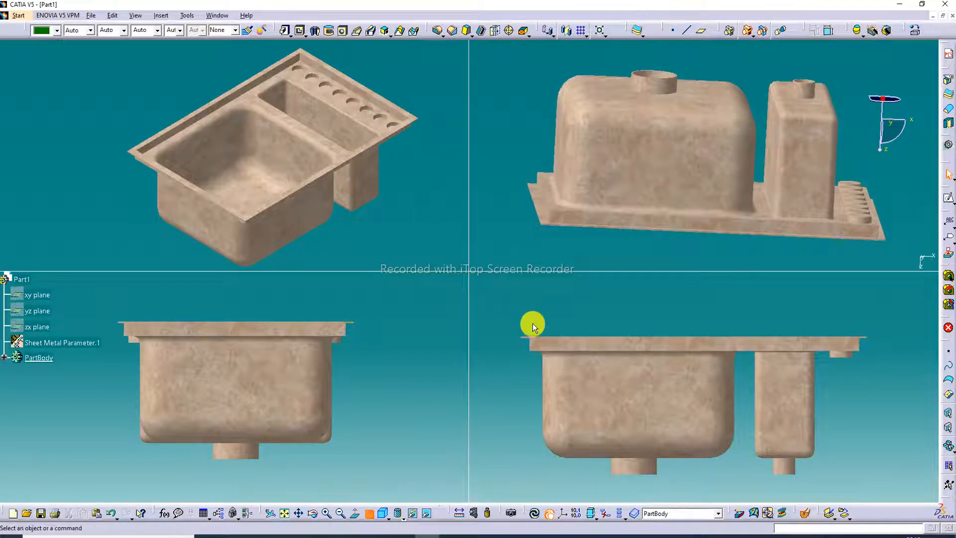
- Examine the basins, recessed rim and circular pockets from tilted angles in the side and front view panes
middle_click_drag(636, 358, 641, 384)
middle_click_drag(270, 324, 265, 354)
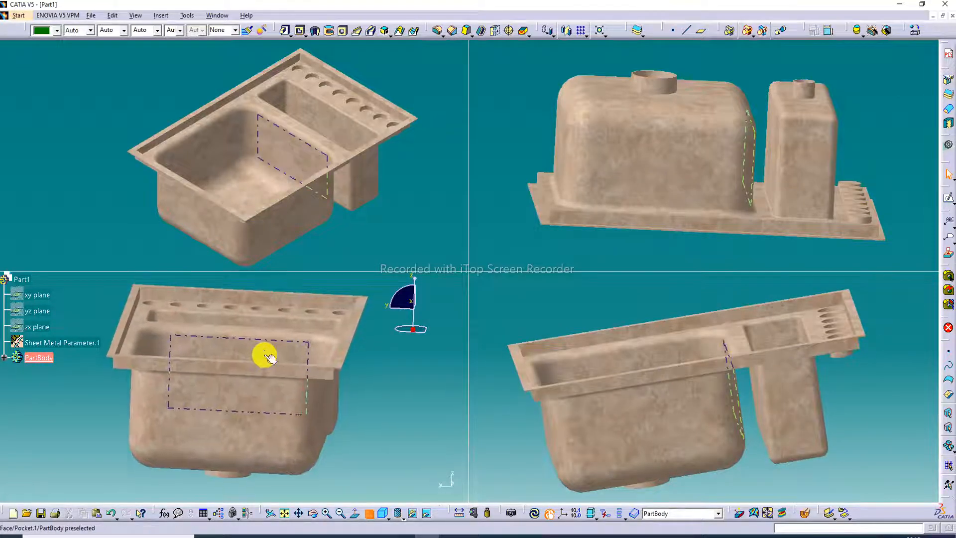
middle_click_drag(521, 328, 683, 335)
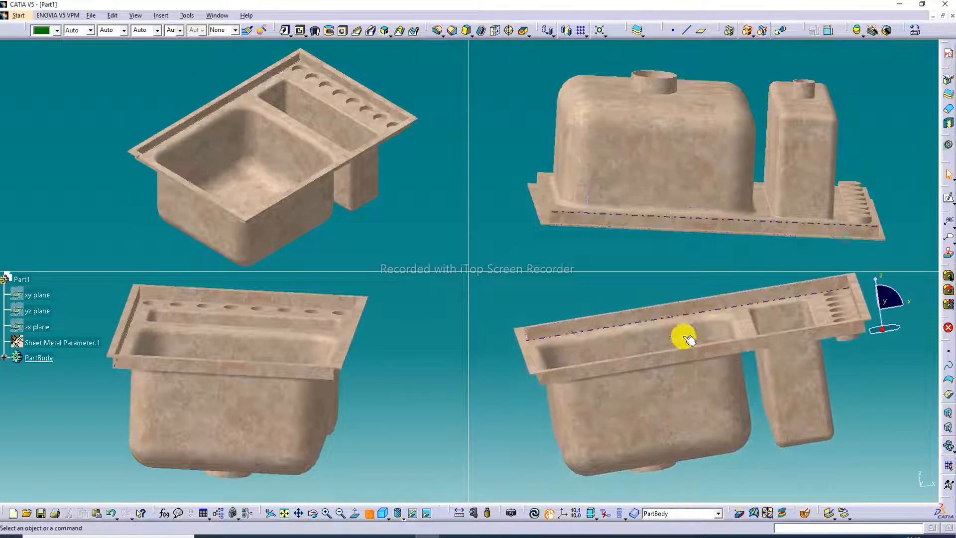
middle_click_drag(838, 316, 836, 333)
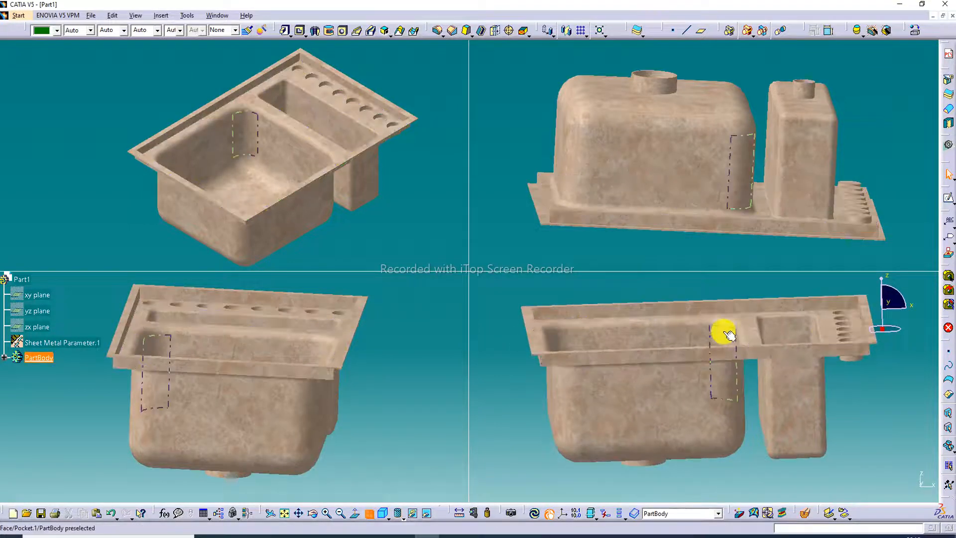
middle_click_drag(722, 330, 720, 368)
middle_click_drag(821, 329, 827, 322)
middle_click_drag(712, 355, 715, 349)
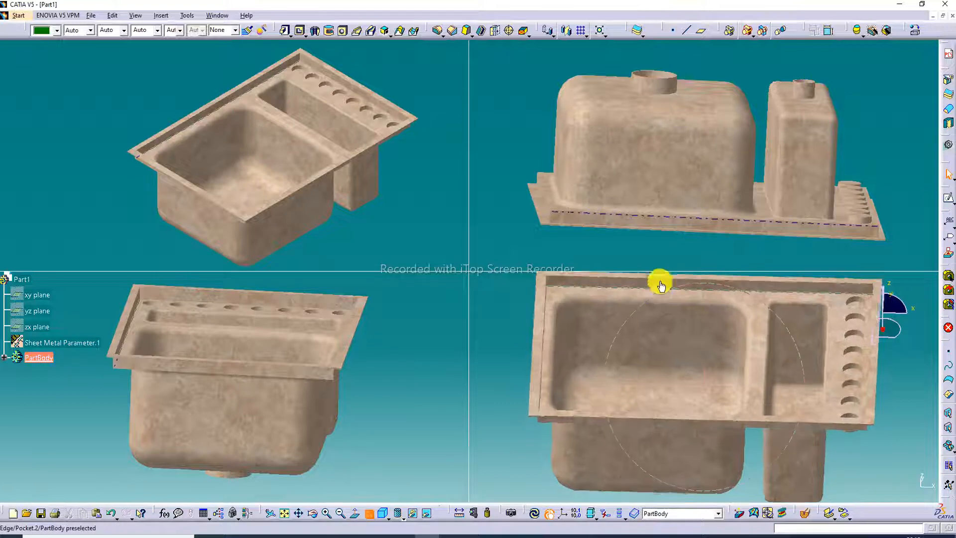
middle_click_drag(662, 277, 664, 280)
middle_click_drag(640, 420, 657, 375)
middle_click_drag(582, 352, 557, 386)
middle_click_drag(737, 373, 732, 337)
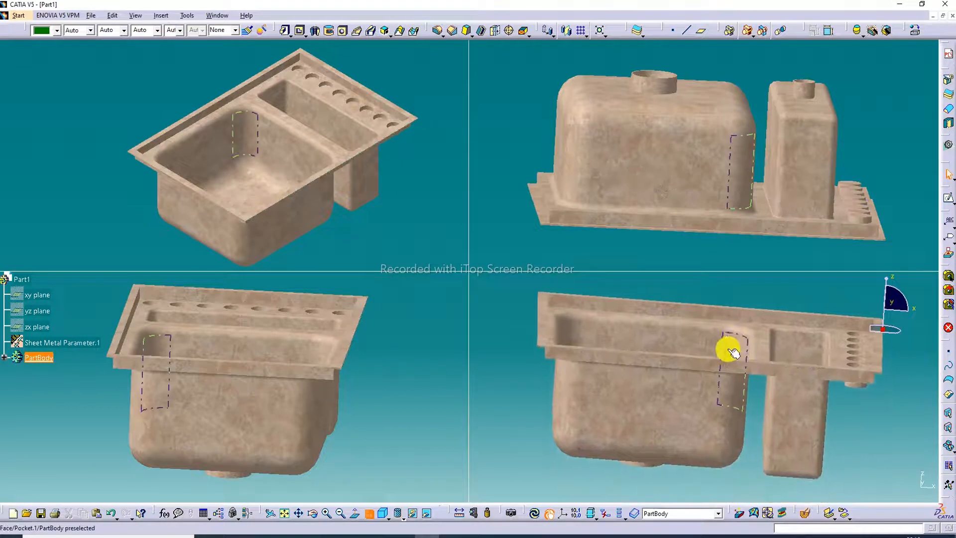